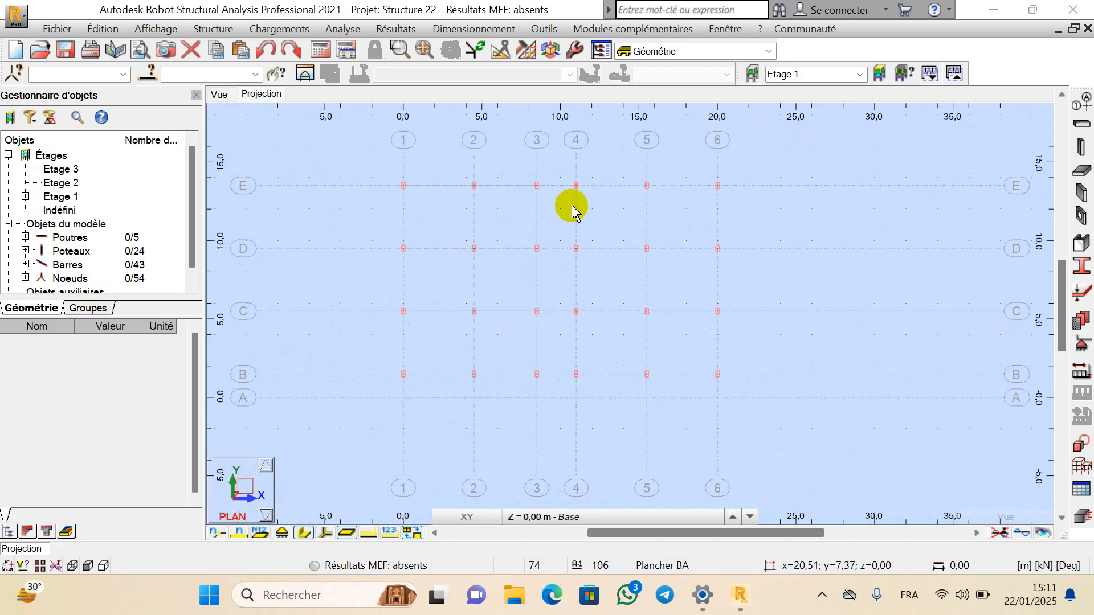
Examine the column layout along line E in the base-level plan, around the bay between axes 3 and 4
scroll(570, 202, up, 2)
scroll(558, 175, down, 2)
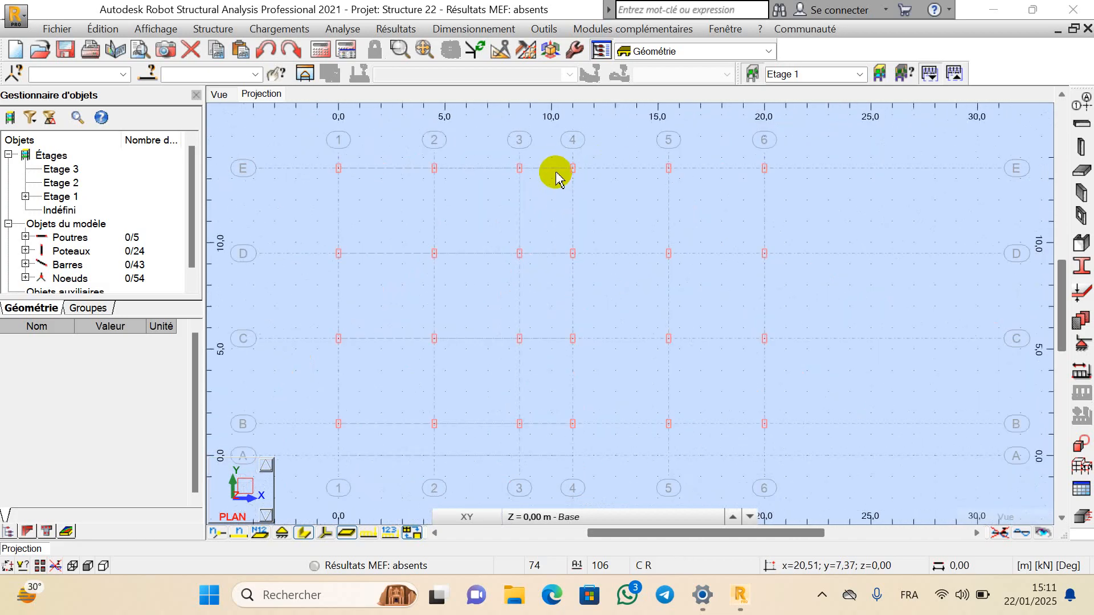
scroll(557, 179, up, 3)
scroll(558, 183, down, 1)
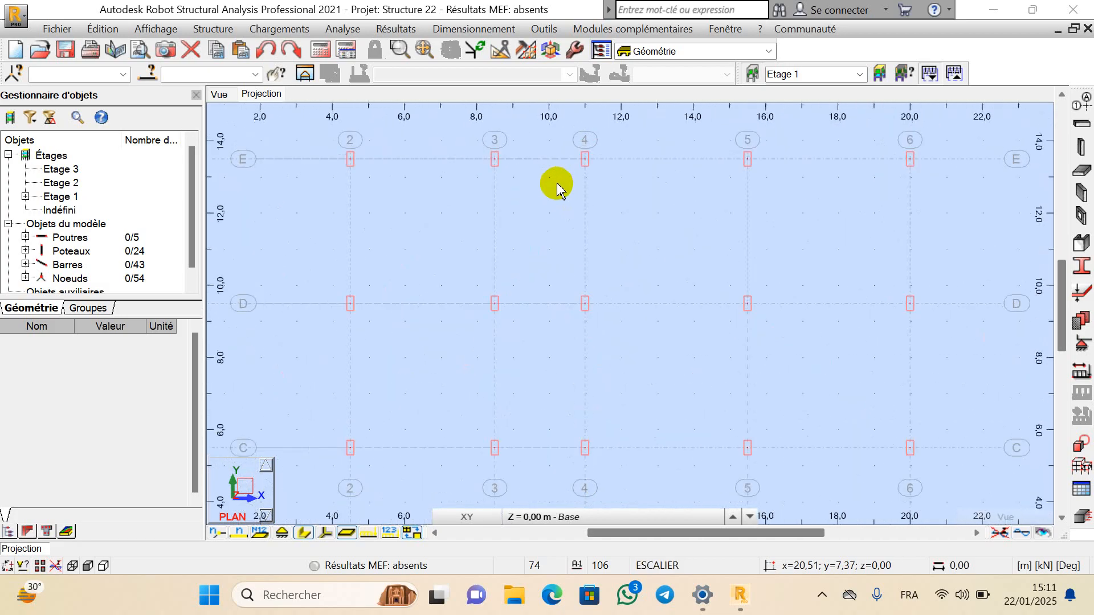
scroll(522, 182, down, 2)
scroll(526, 181, up, 2)
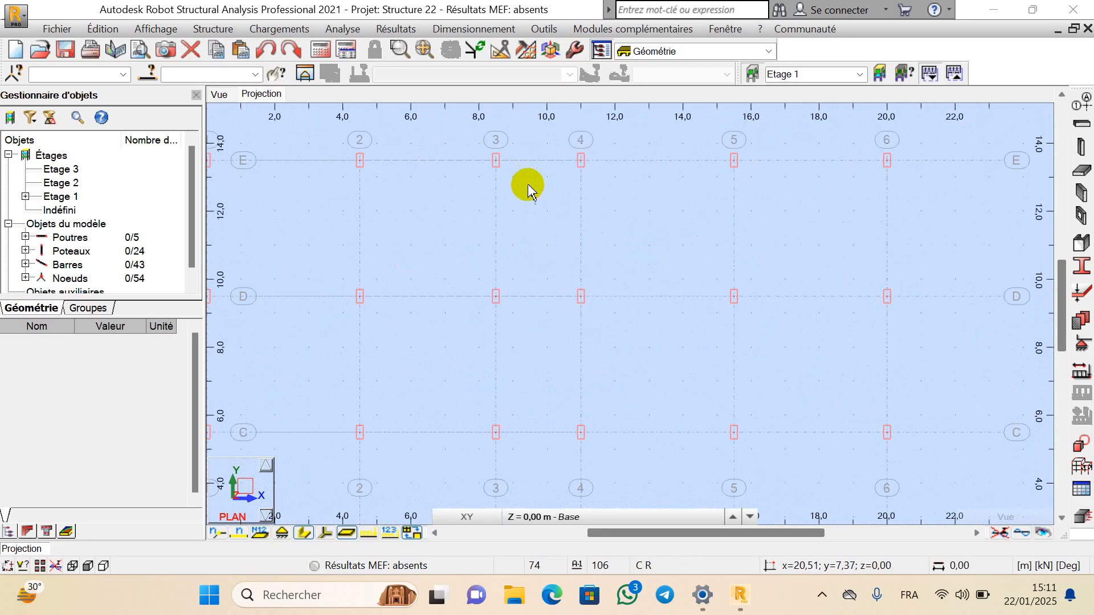
scroll(536, 153, up, 1)
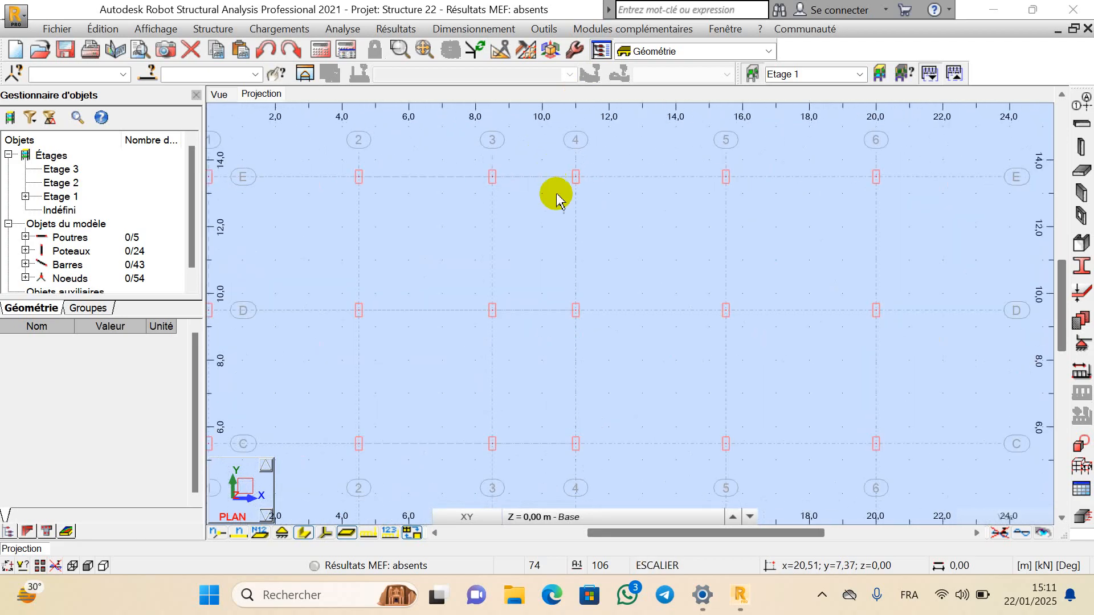
scroll(516, 214, down, 3)
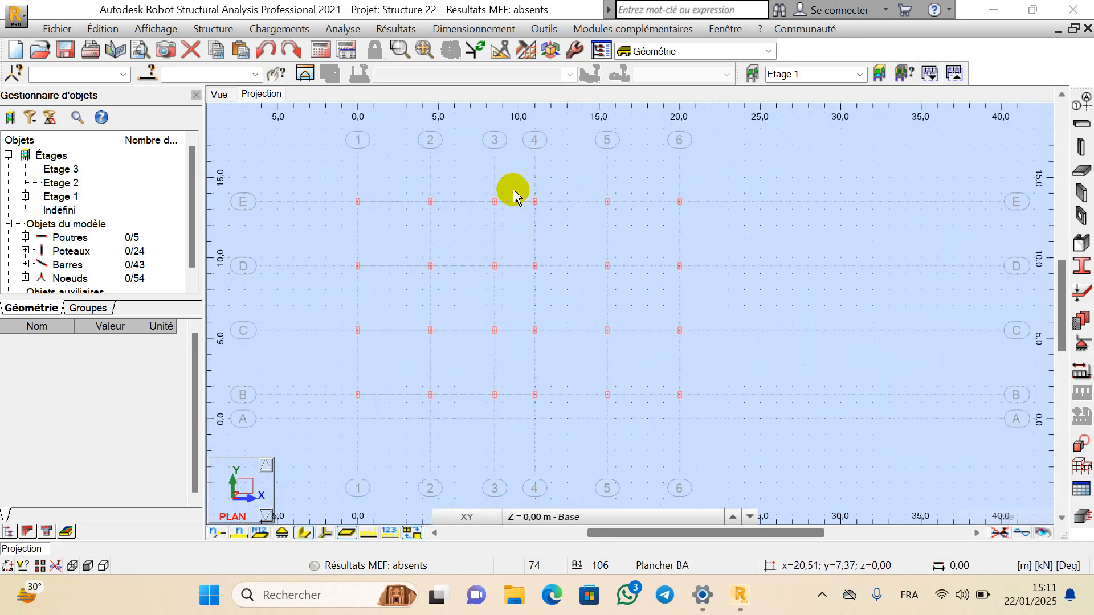
scroll(534, 187, up, 2)
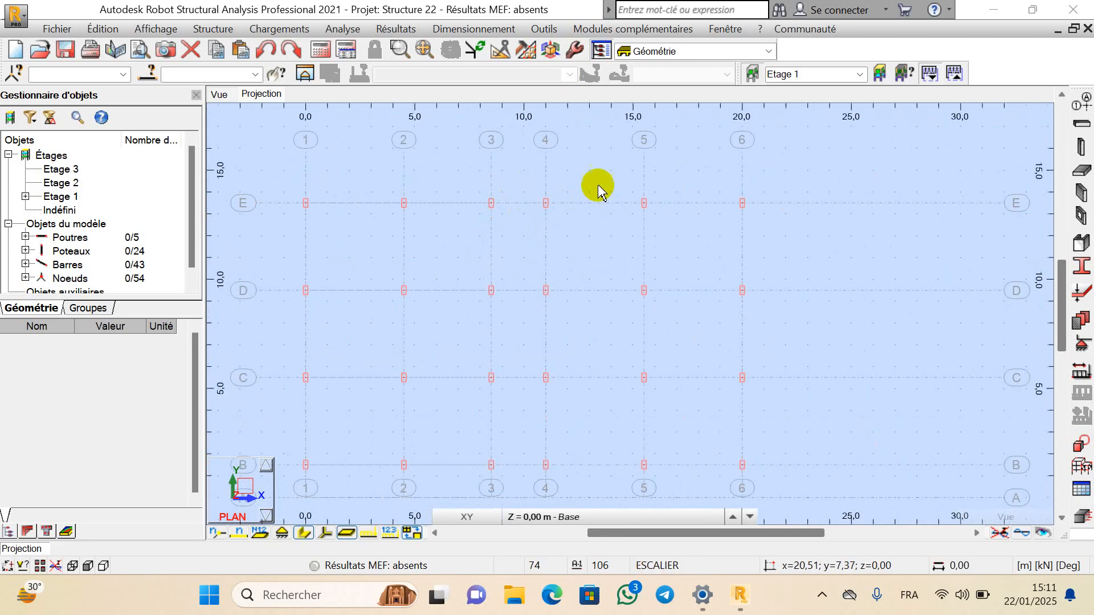
scroll(598, 201, down, 3)
scroll(539, 191, up, 4)
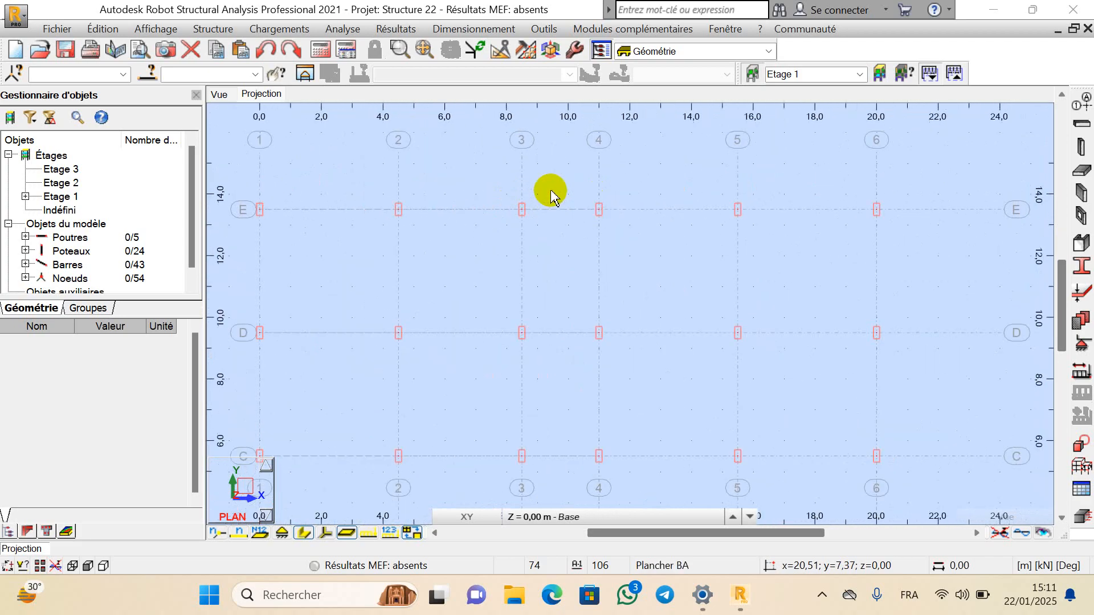
scroll(549, 189, down, 2)
scroll(559, 200, up, 2)
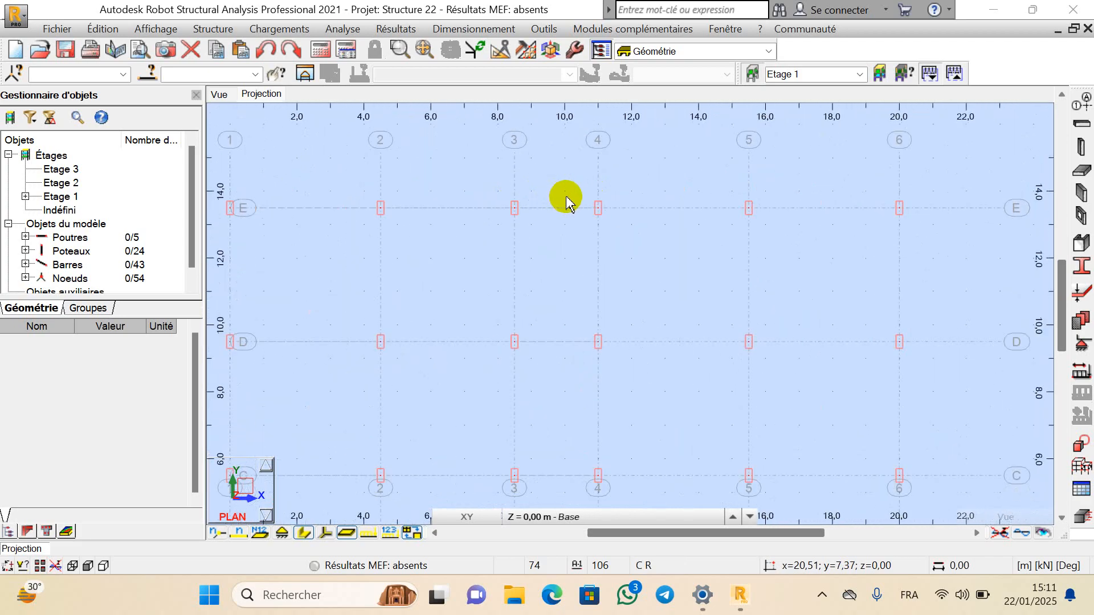
scroll(566, 216, up, 1)
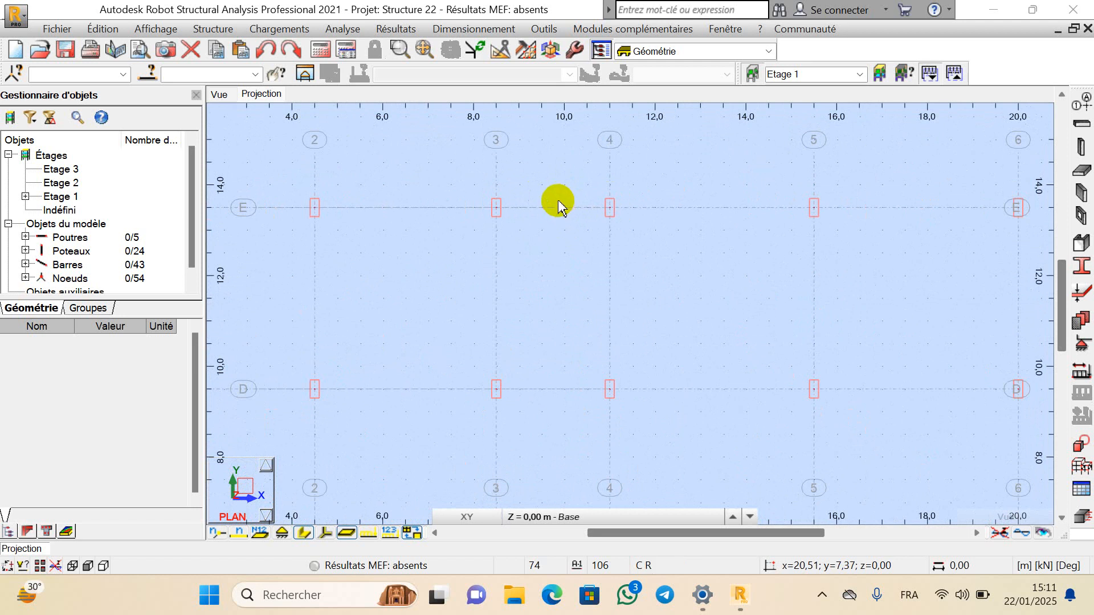
scroll(560, 203, down, 1)
scroll(598, 203, up, 2)
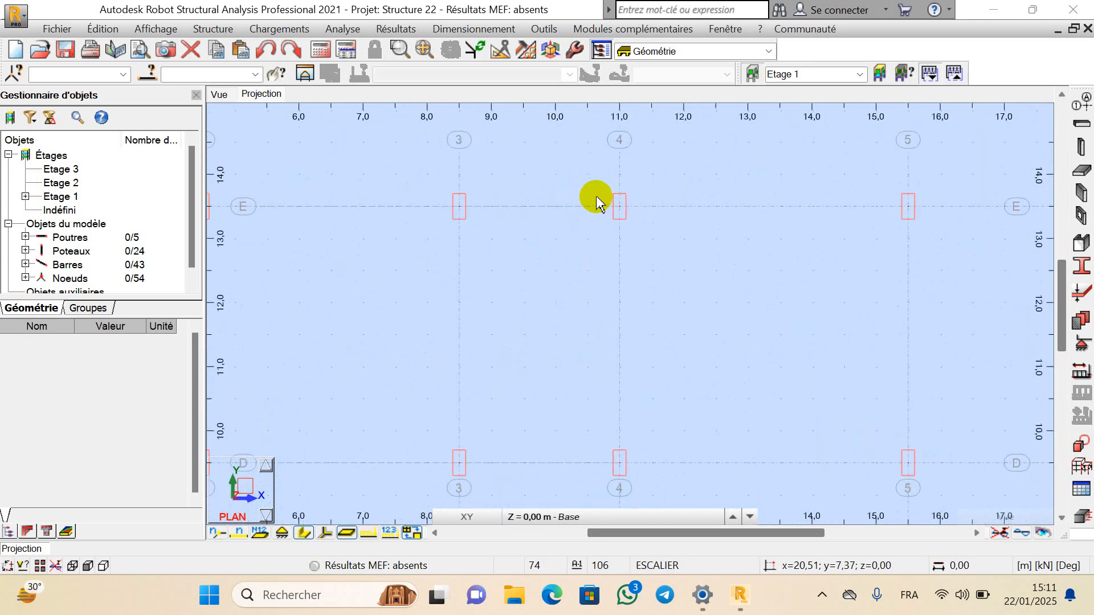
scroll(594, 203, down, 2)
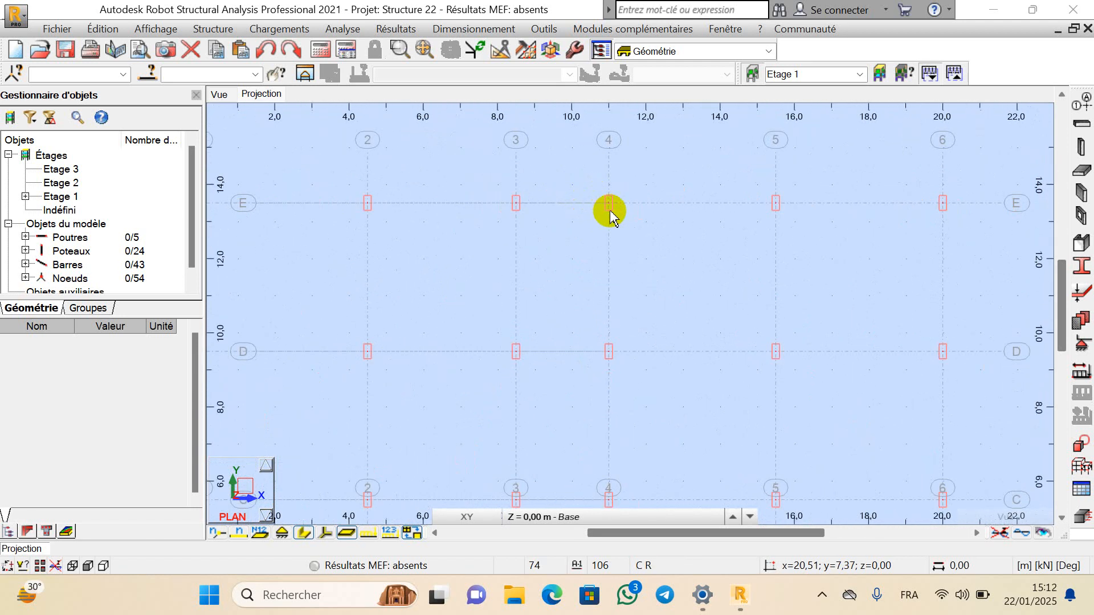
scroll(611, 212, down, 1)
scroll(586, 208, up, 1)
scroll(586, 207, down, 1)
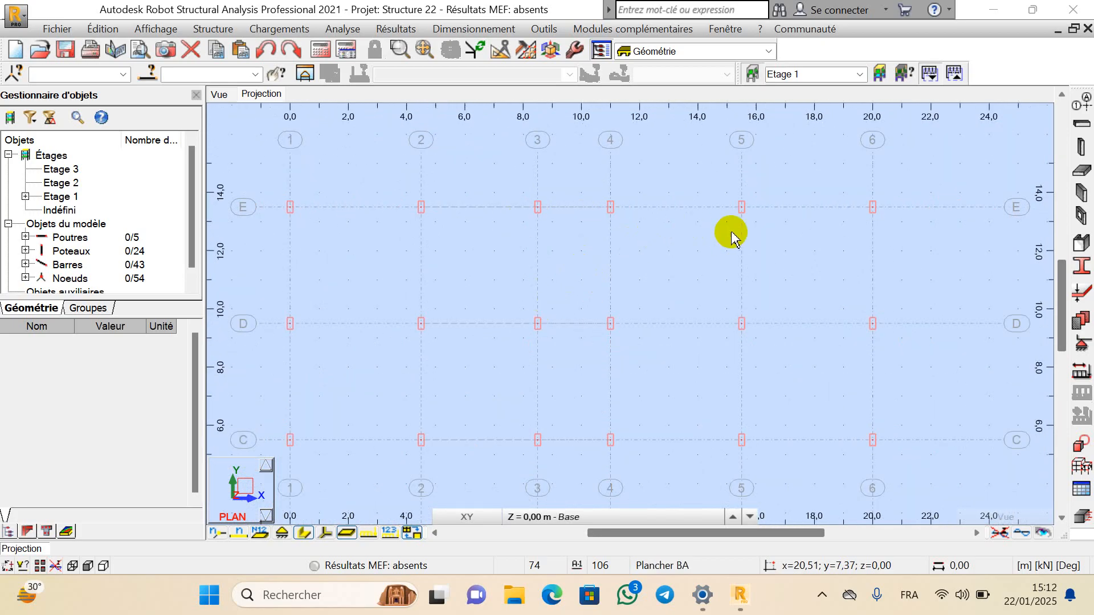
scroll(687, 231, down, 2)
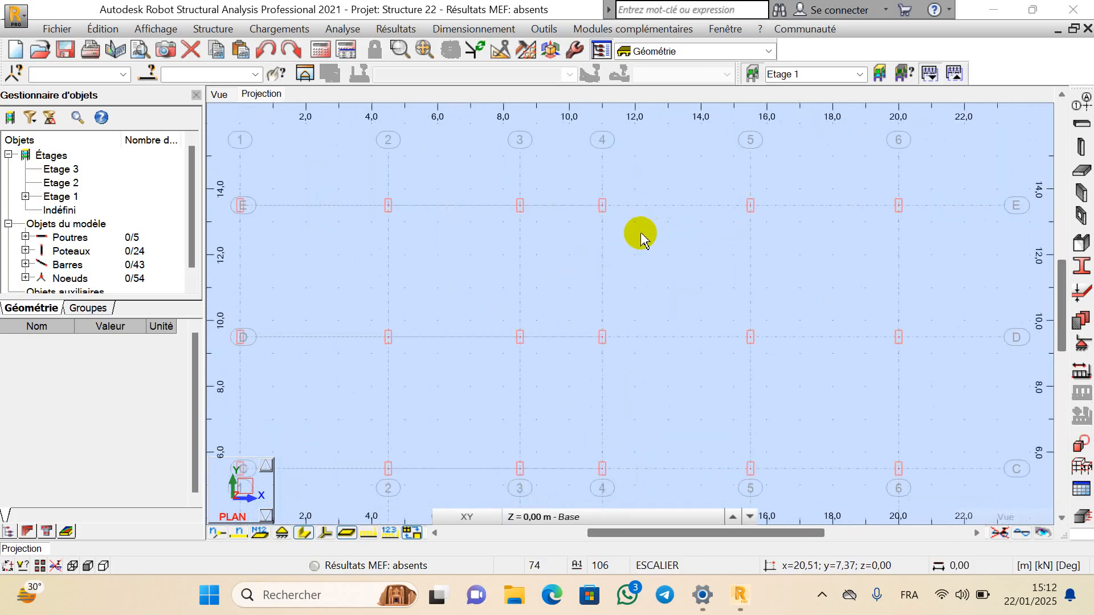
scroll(621, 236, down, 1)
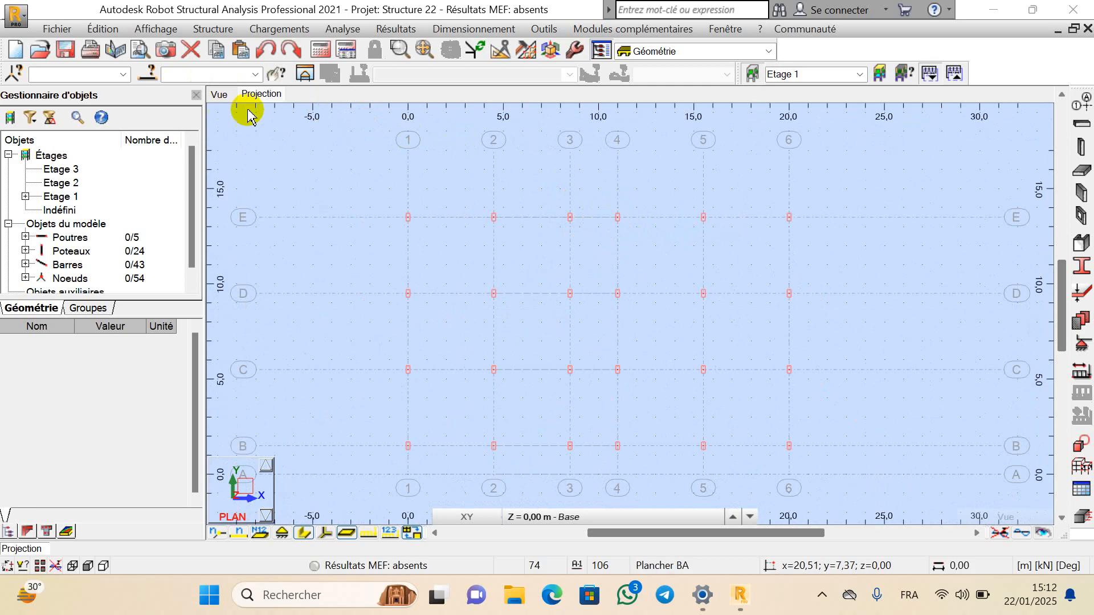
Review the frame in the 3D view and return to the plan projection at the bay between axes 3 and 4
click(221, 94)
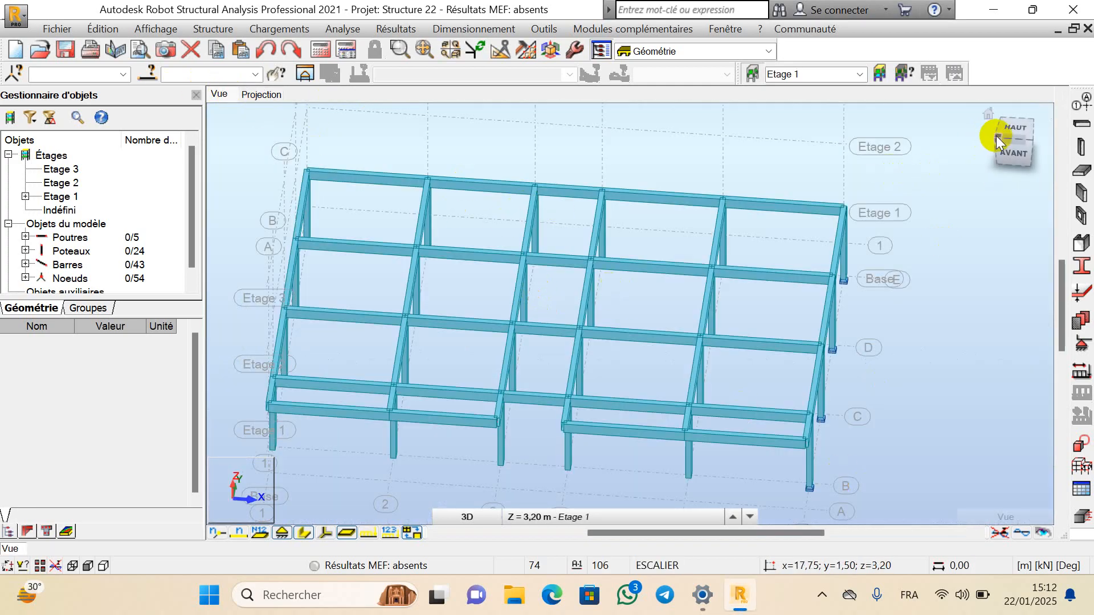
shift+middle_drag(857, 157, 750, 256)
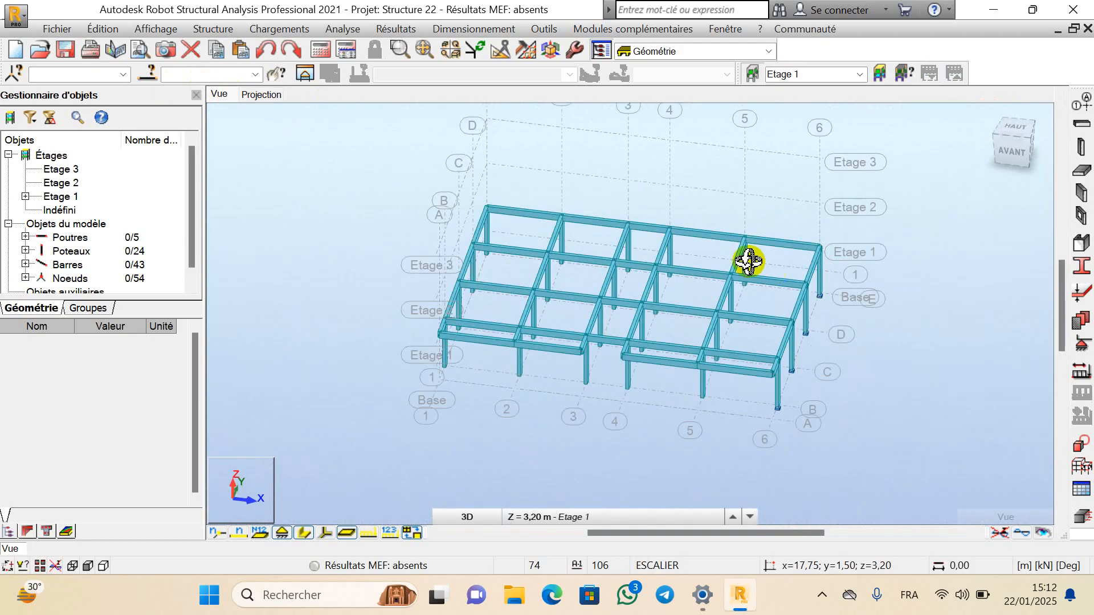
click(270, 95)
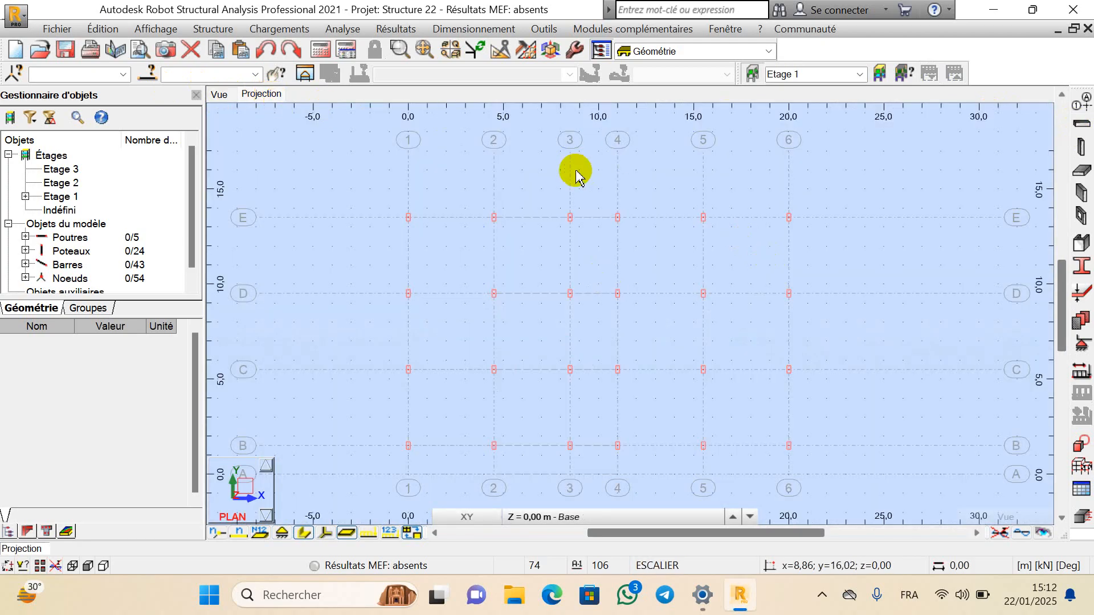
scroll(624, 199, up, 2)
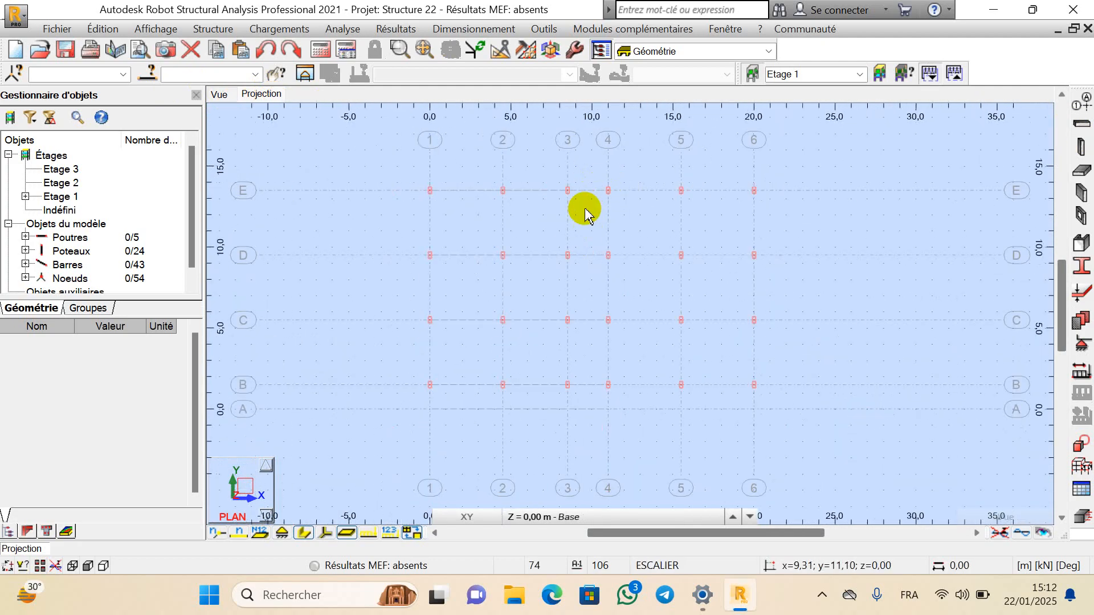
scroll(585, 214, down, 1)
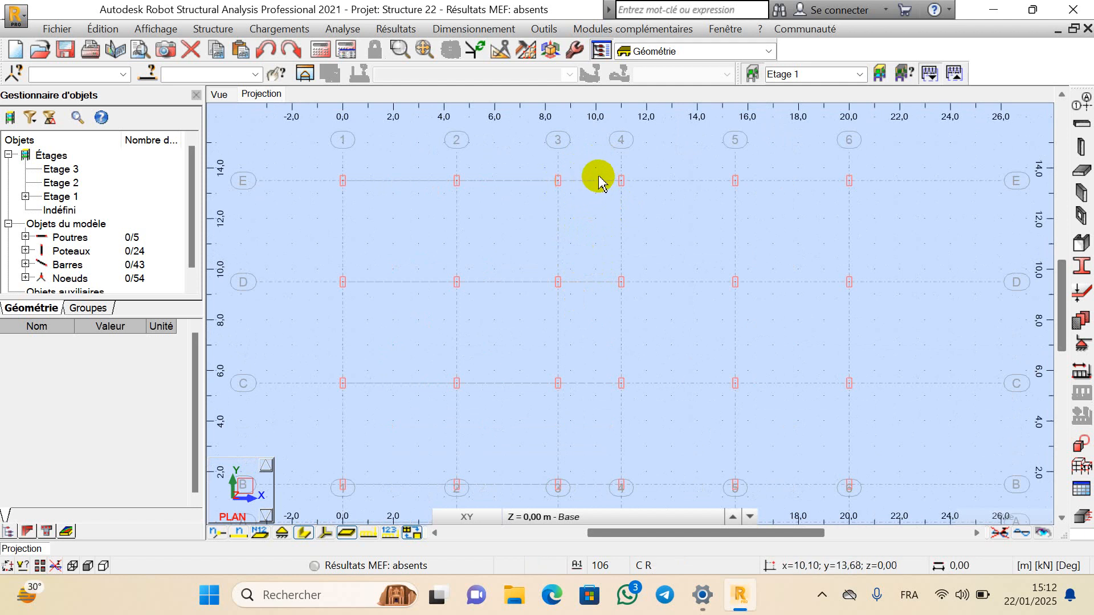
scroll(601, 185, up, 3)
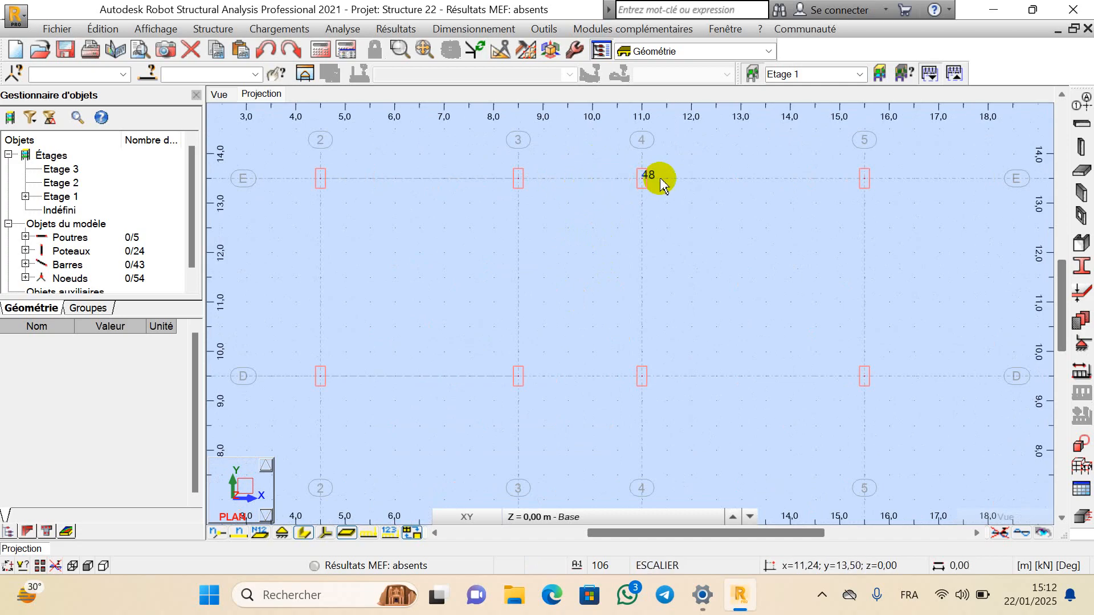
scroll(638, 186, down, 3)
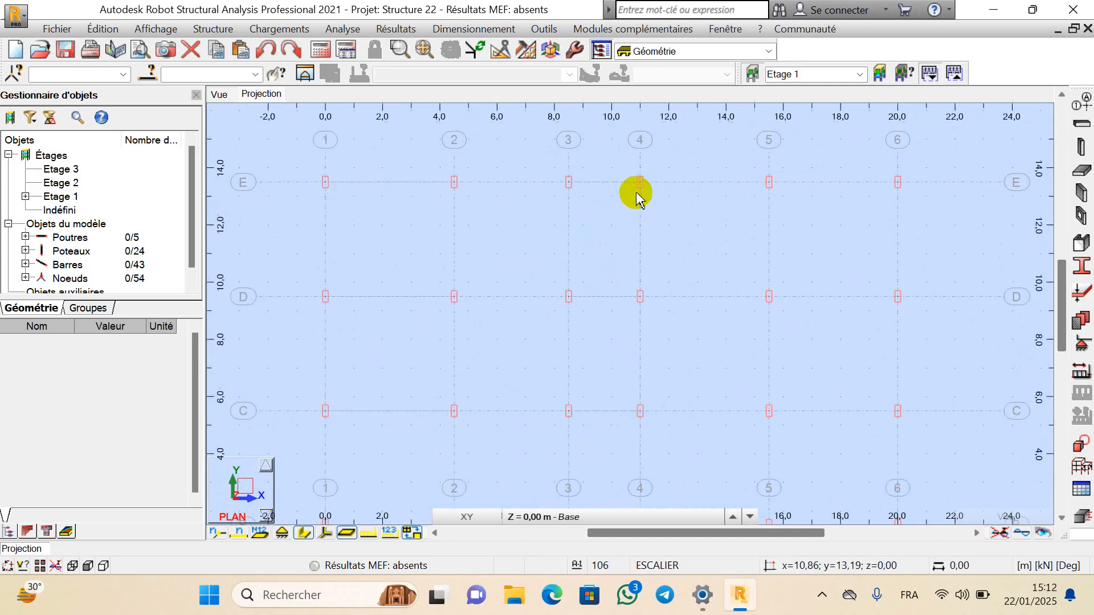
Add one X-direction construction line spaced 1.2 m from line 3 at 8.50 m
click(1086, 107)
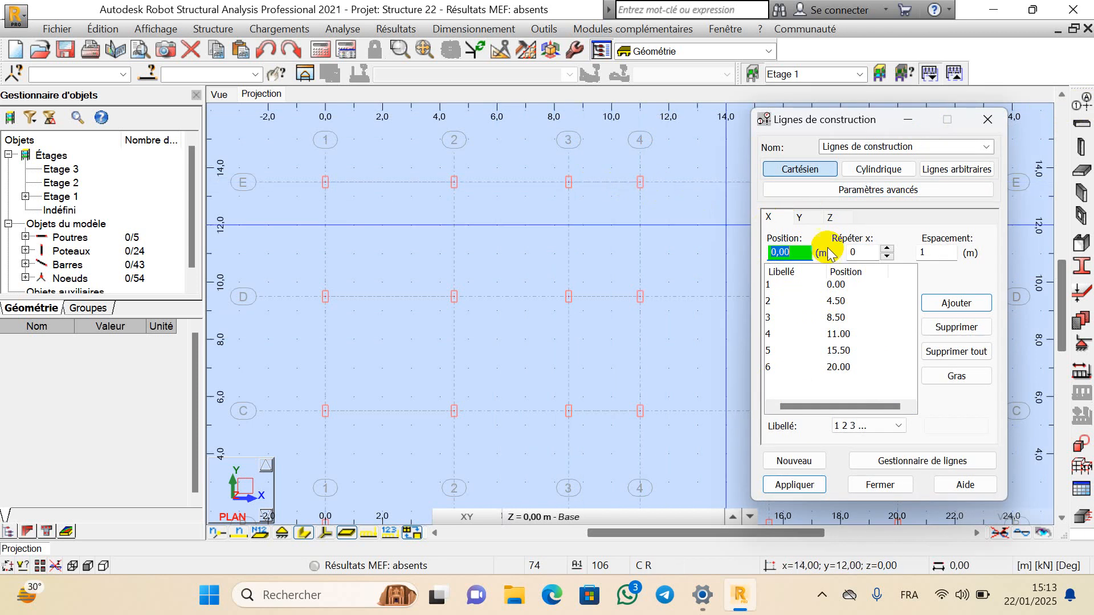
click(799, 318)
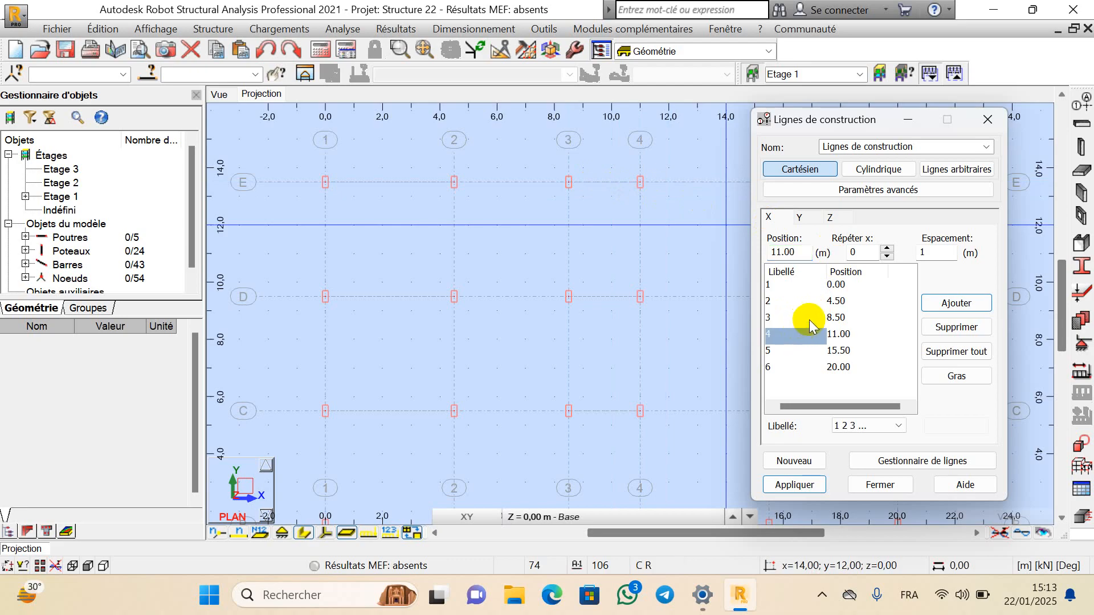
click(809, 320)
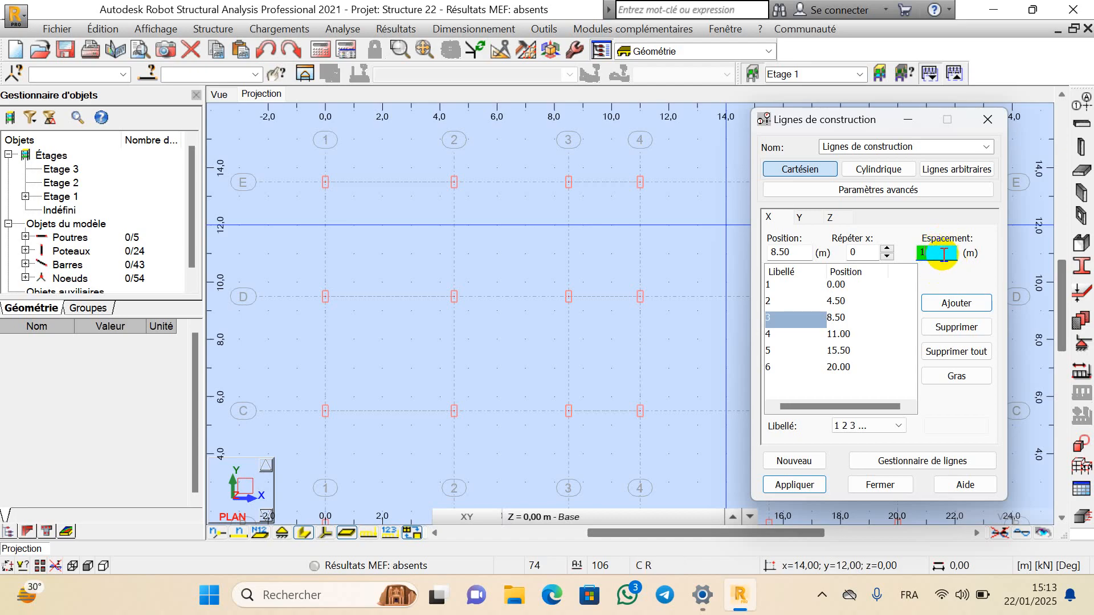
click(886, 248)
click(932, 251)
click(959, 304)
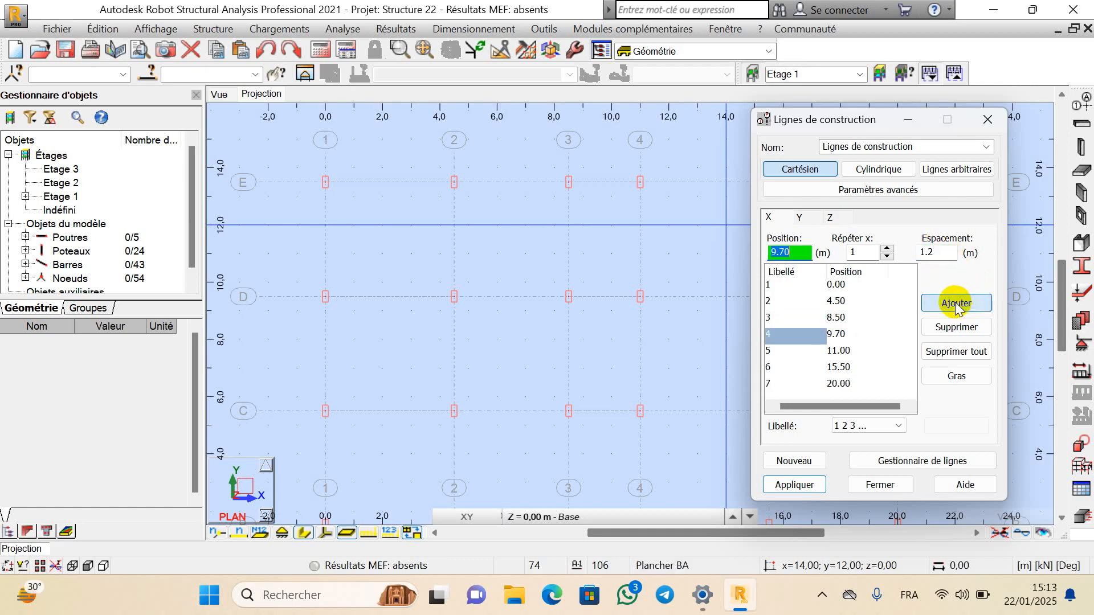
Add another X-direction construction line 0.1 m past the 9.70 m line and apply the grid changes
click(944, 254)
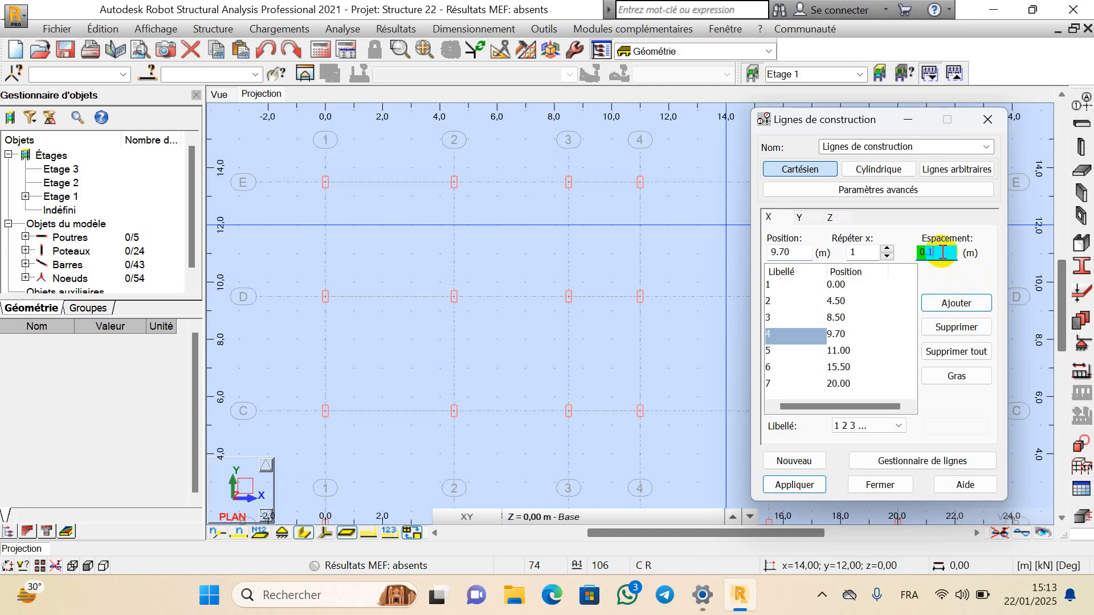
click(963, 302)
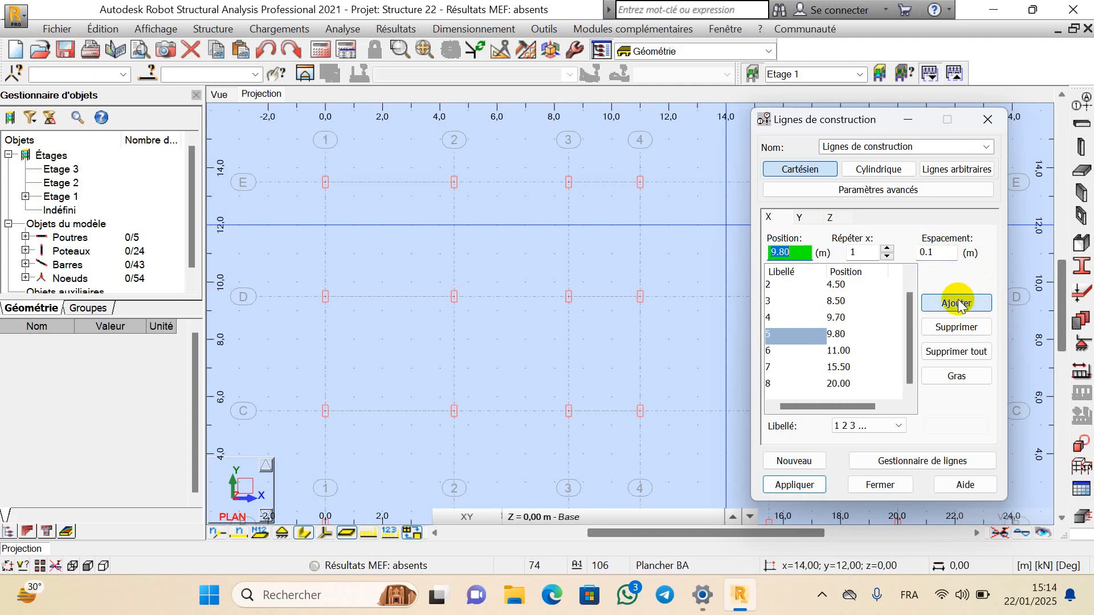
click(797, 485)
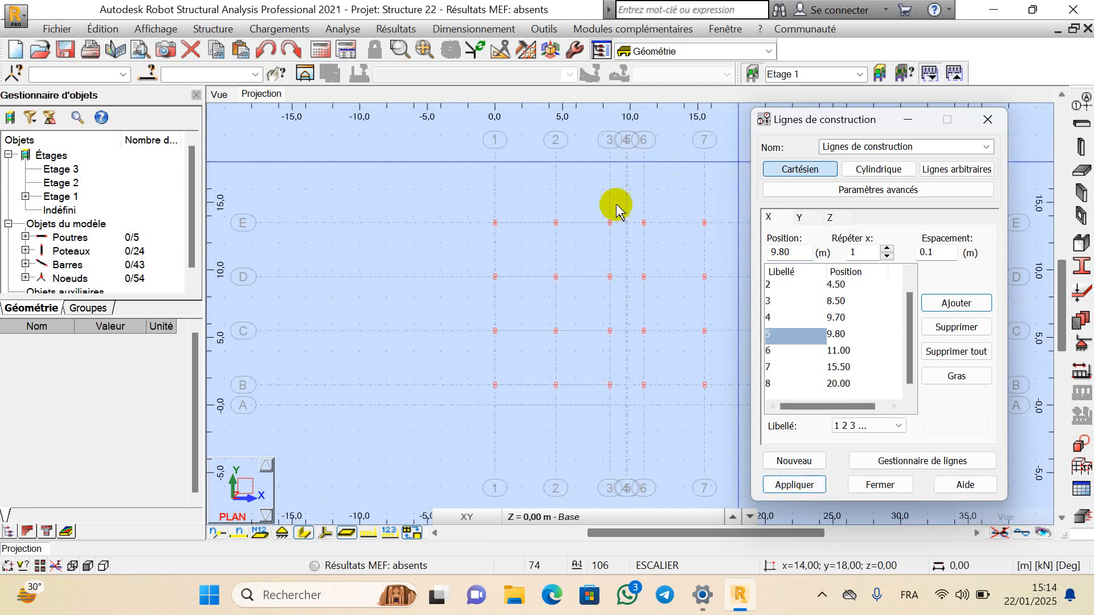
Examine the two closely spaced construction lines between axes 3 and 6 along line E in the base-level plan
scroll(636, 220, up, 6)
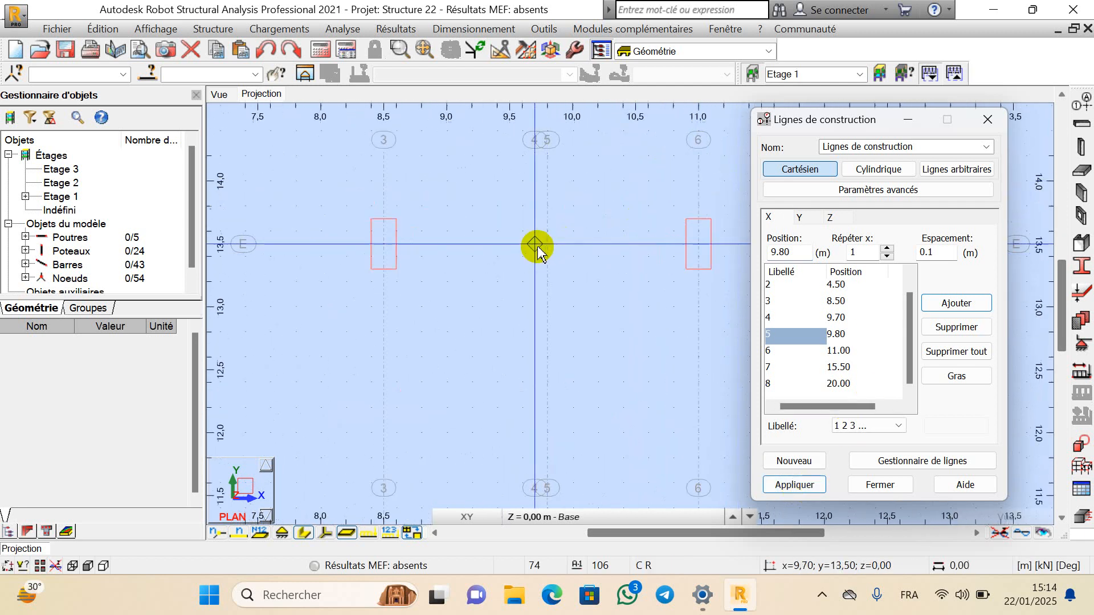
scroll(539, 251, up, 2)
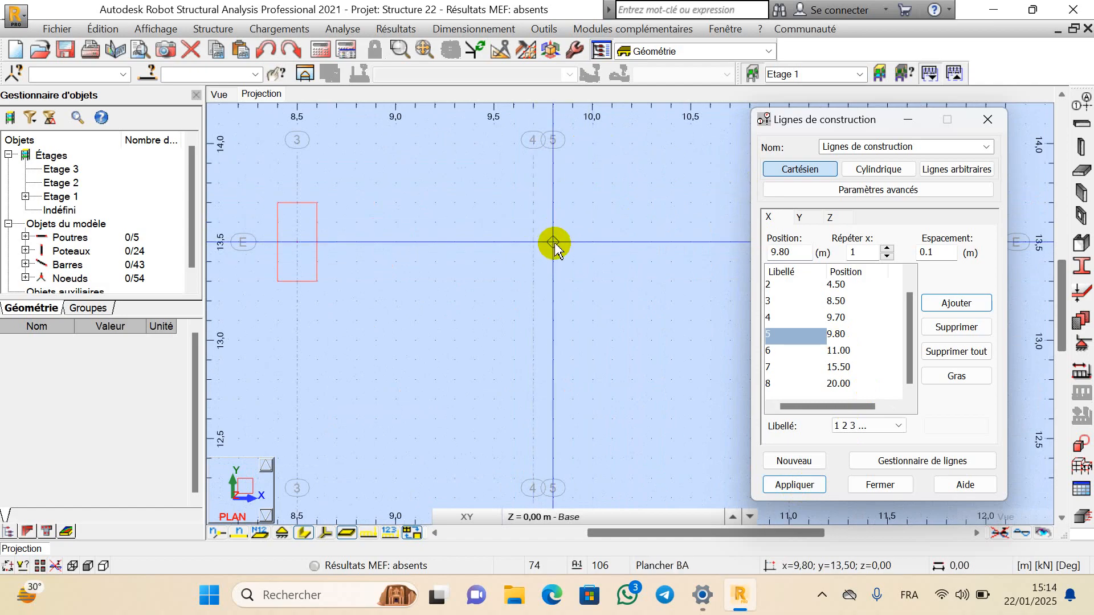
scroll(556, 248, down, 4)
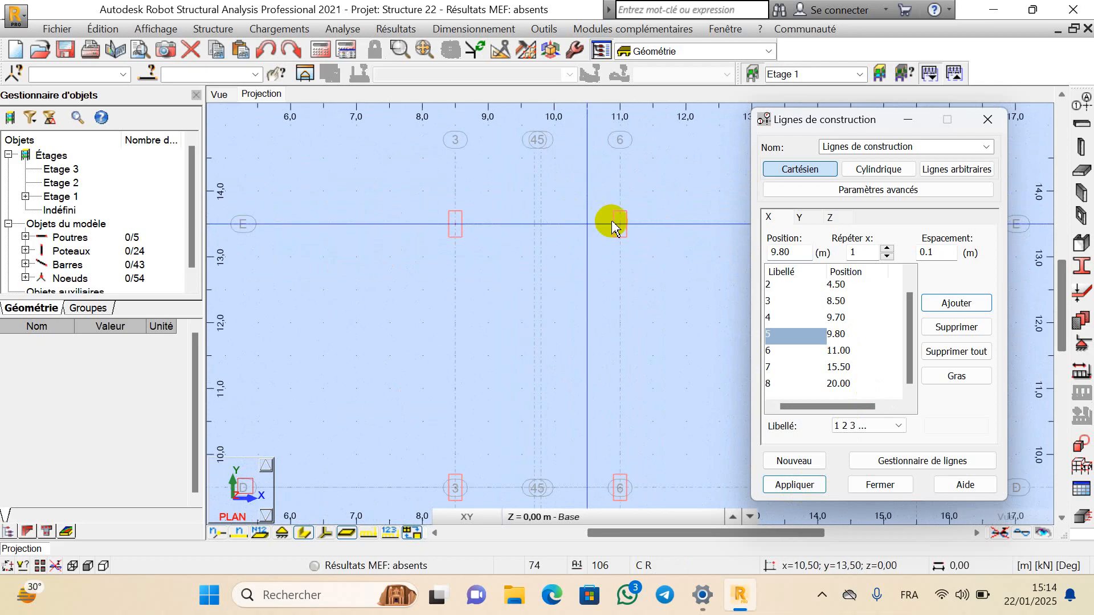
scroll(569, 200, down, 2)
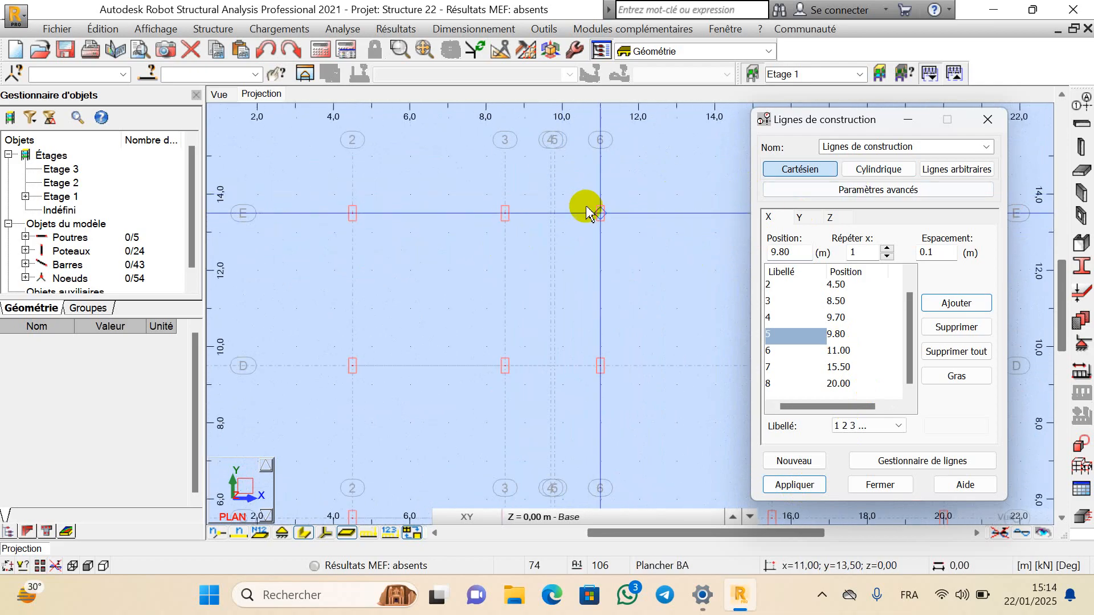
scroll(587, 212, up, 3)
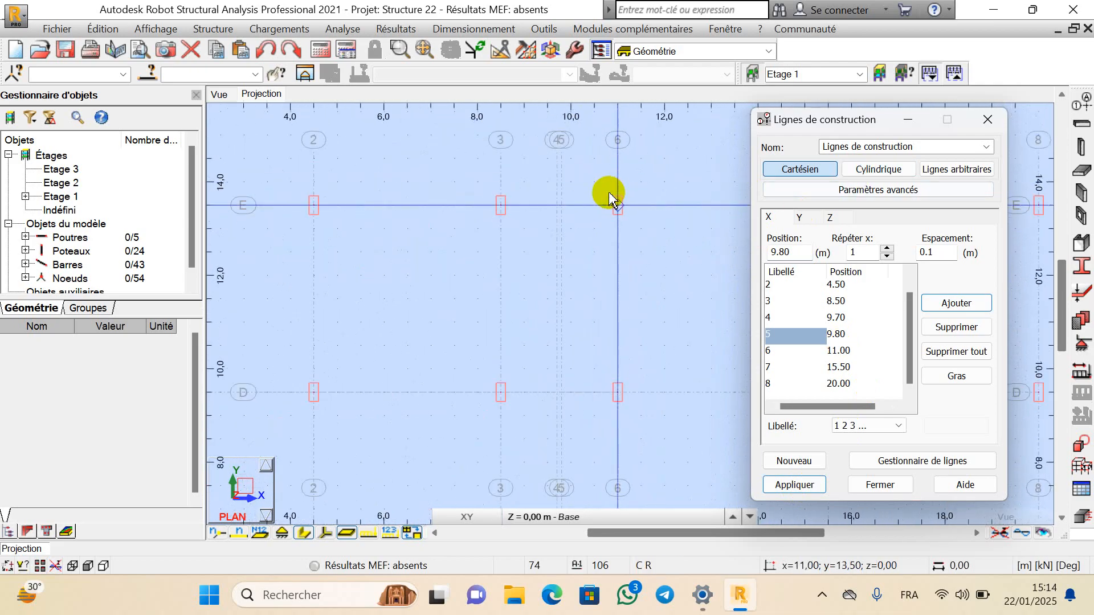
scroll(579, 200, up, 7)
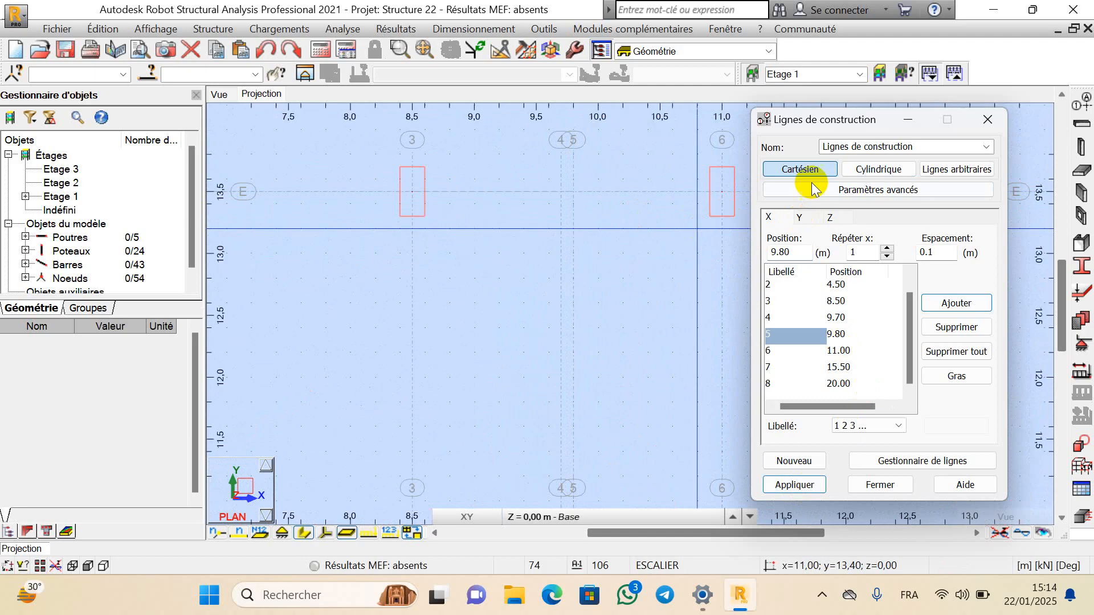
Add one Y-direction construction line spaced -1.2 m from line E at 13.50 m and apply the grid changes
click(799, 218)
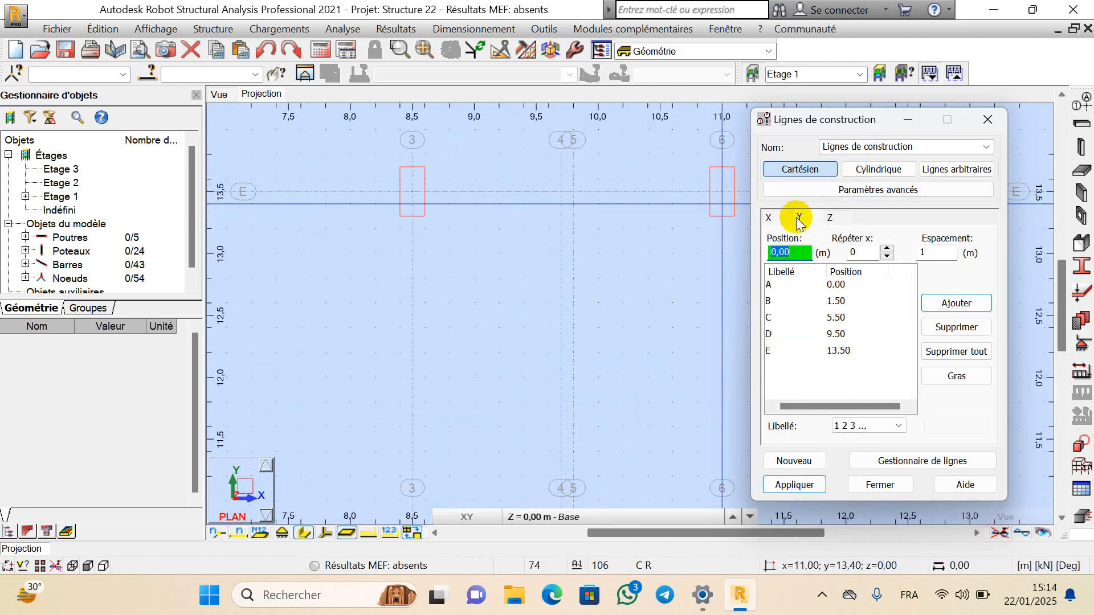
scroll(601, 219, down, 5)
scroll(600, 217, down, 2)
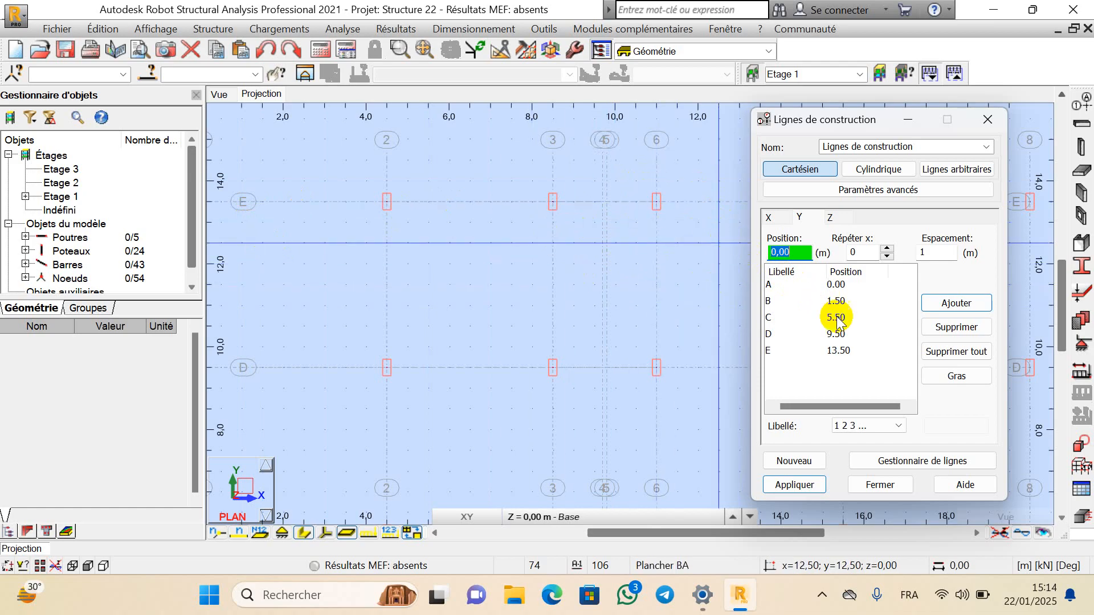
click(832, 353)
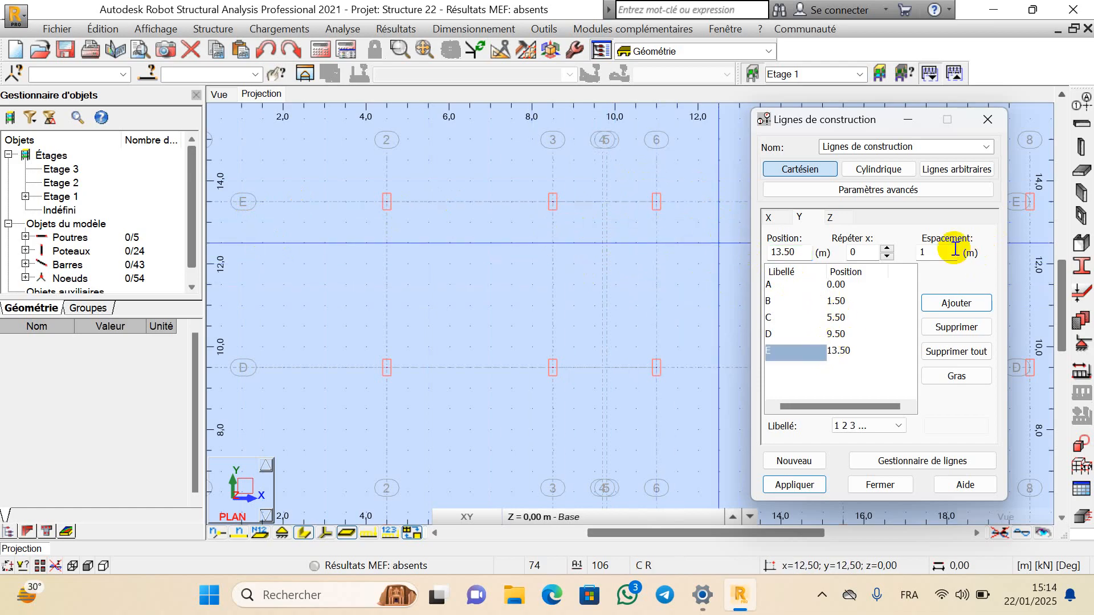
click(887, 249)
double_click(937, 253)
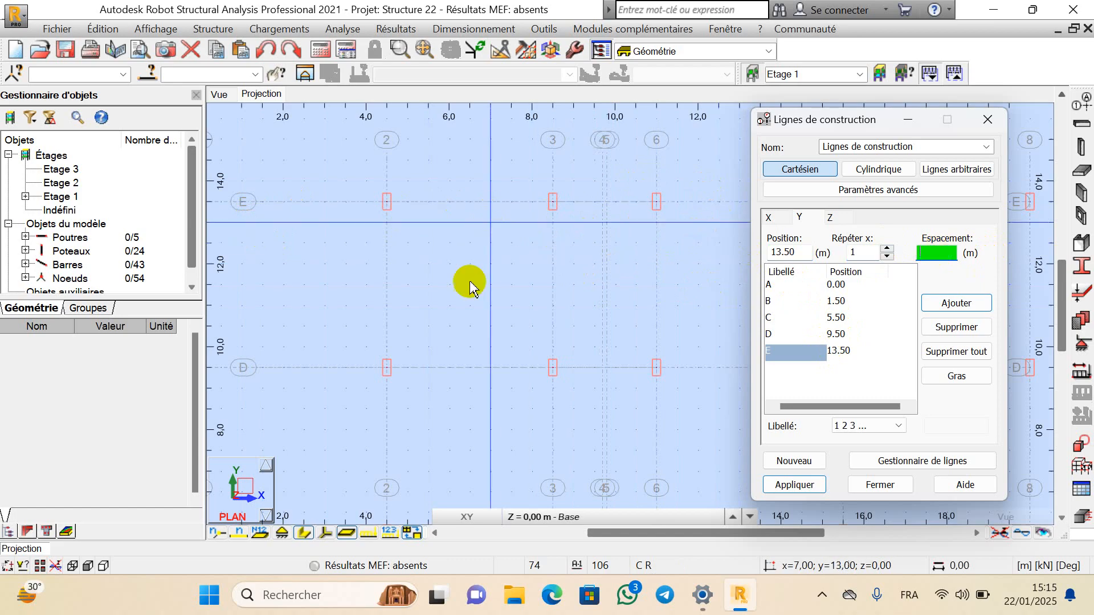
double_click(937, 253)
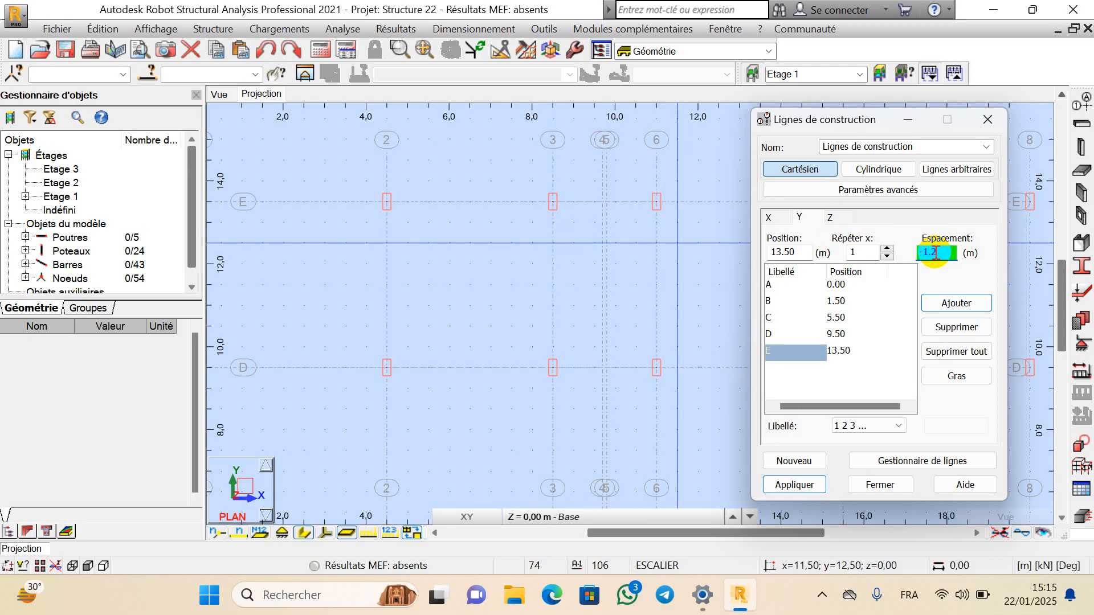
click(962, 303)
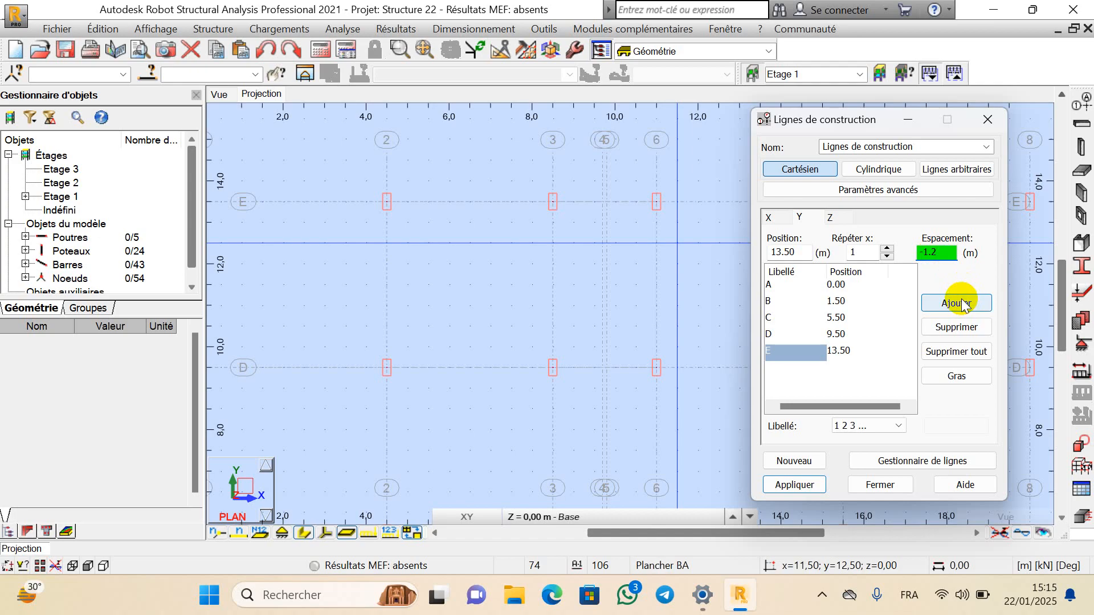
click(962, 303)
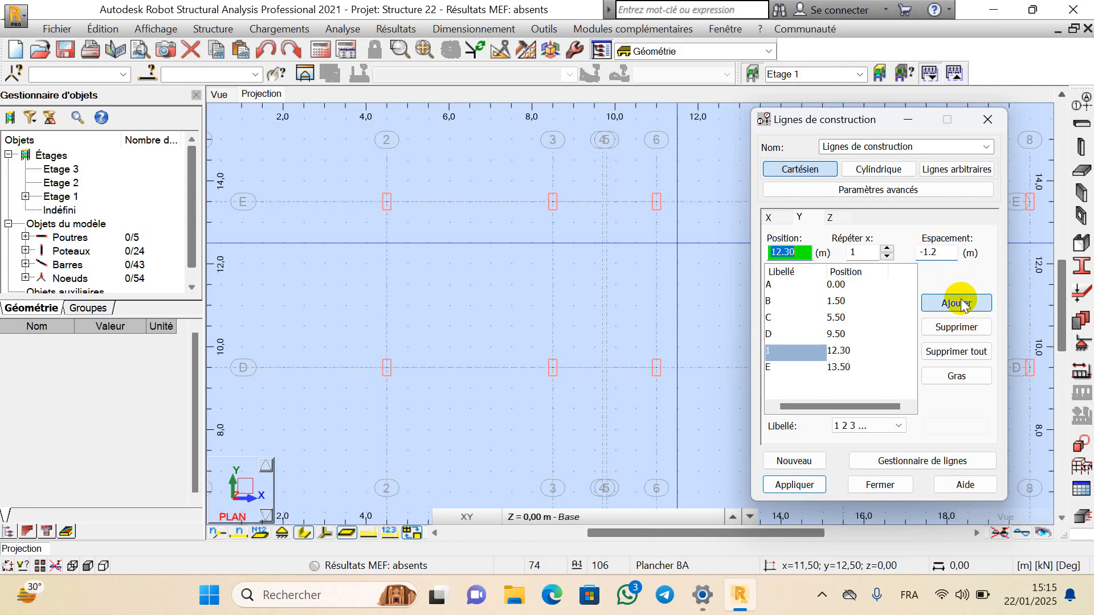
click(796, 485)
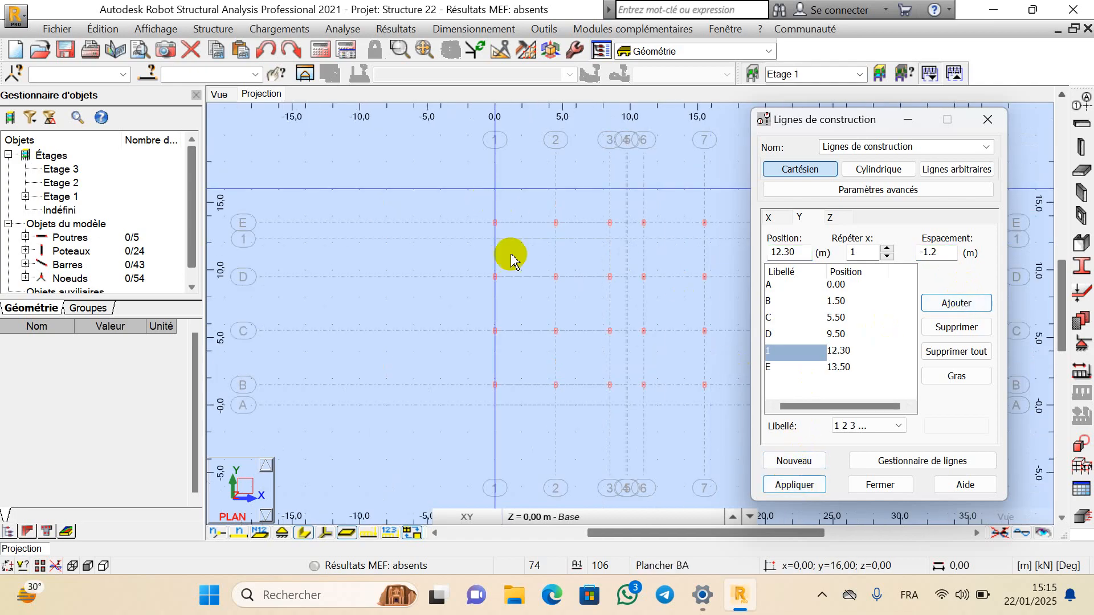
Delete the Z-direction construction line at 1.60 m between the Base and Etage 1 levels
scroll(512, 257, up, 5)
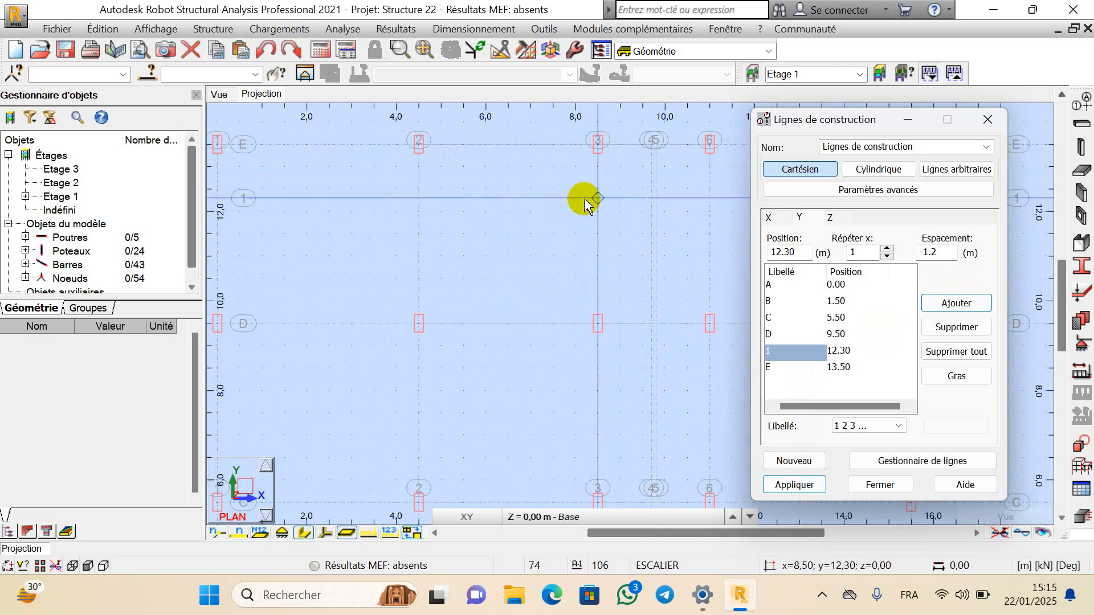
scroll(627, 197, up, 2)
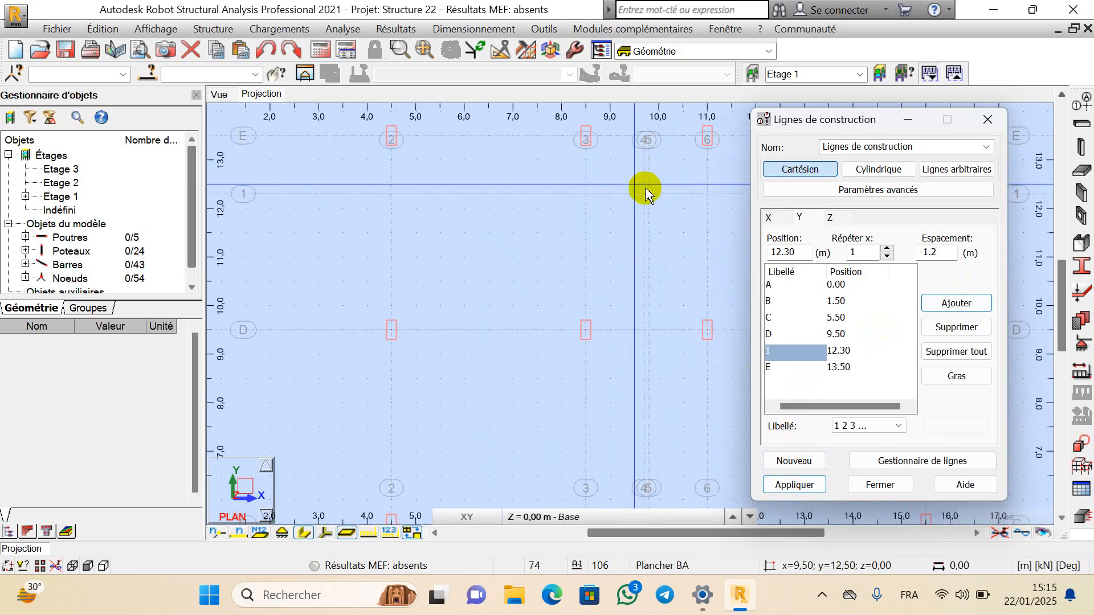
scroll(647, 189, up, 3)
scroll(635, 196, down, 3)
scroll(644, 252, down, 1)
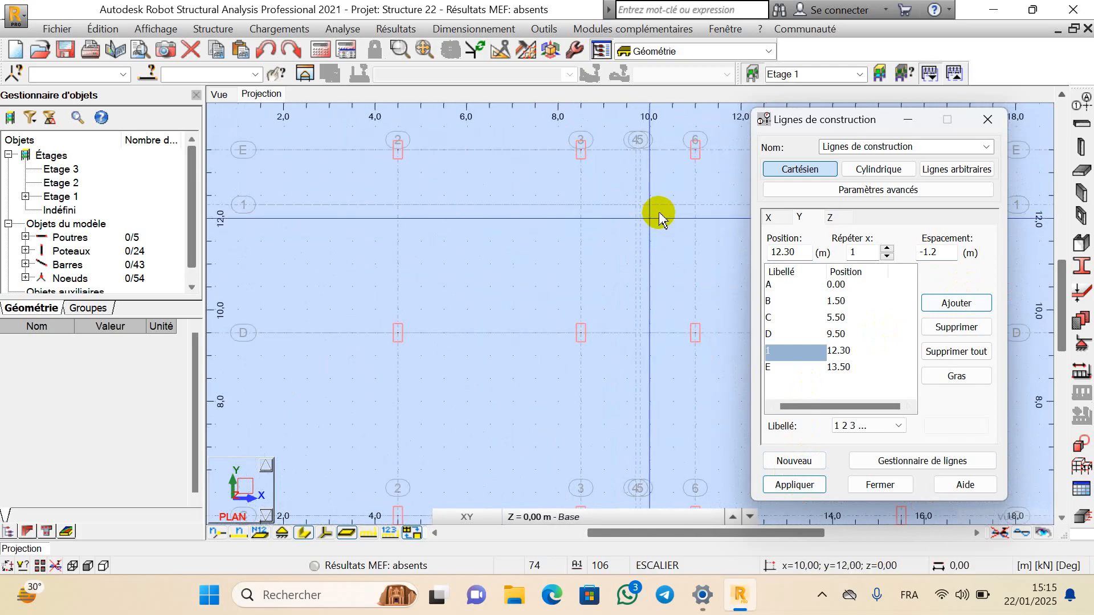
click(841, 221)
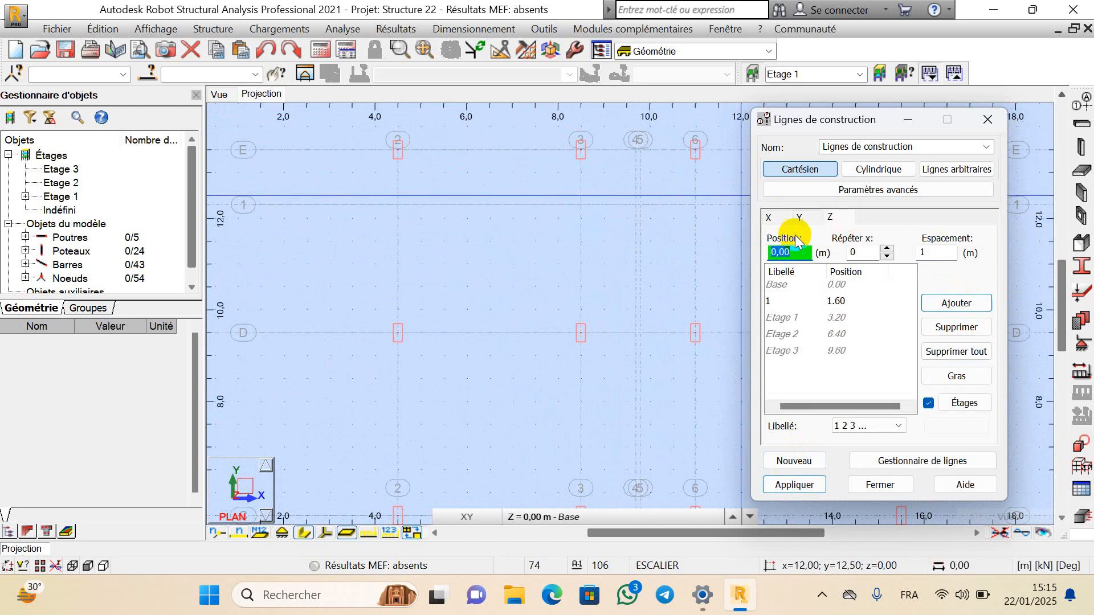
click(845, 303)
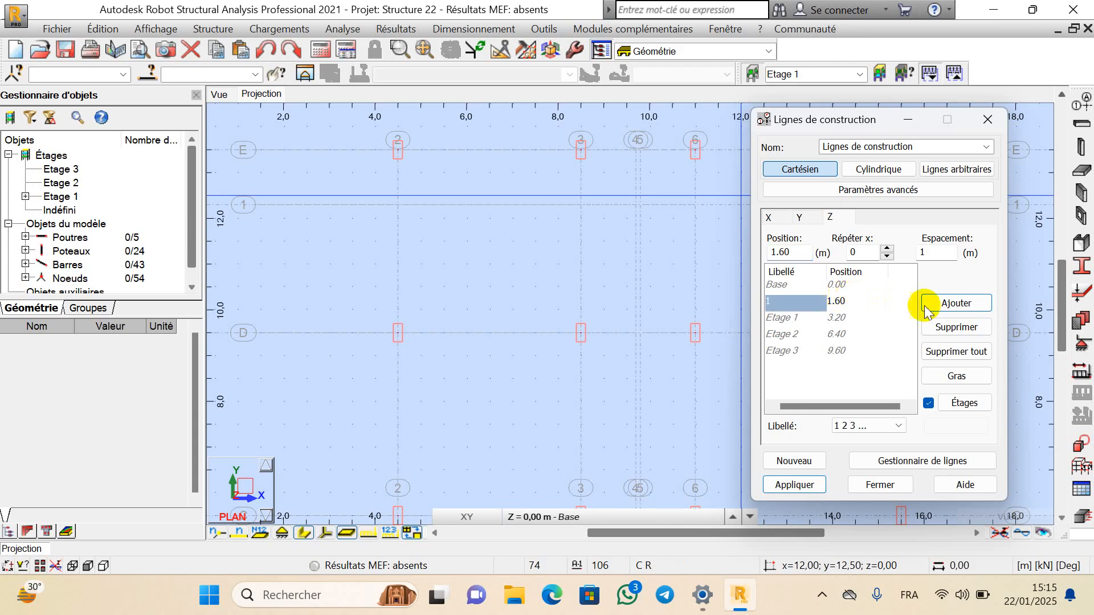
click(975, 329)
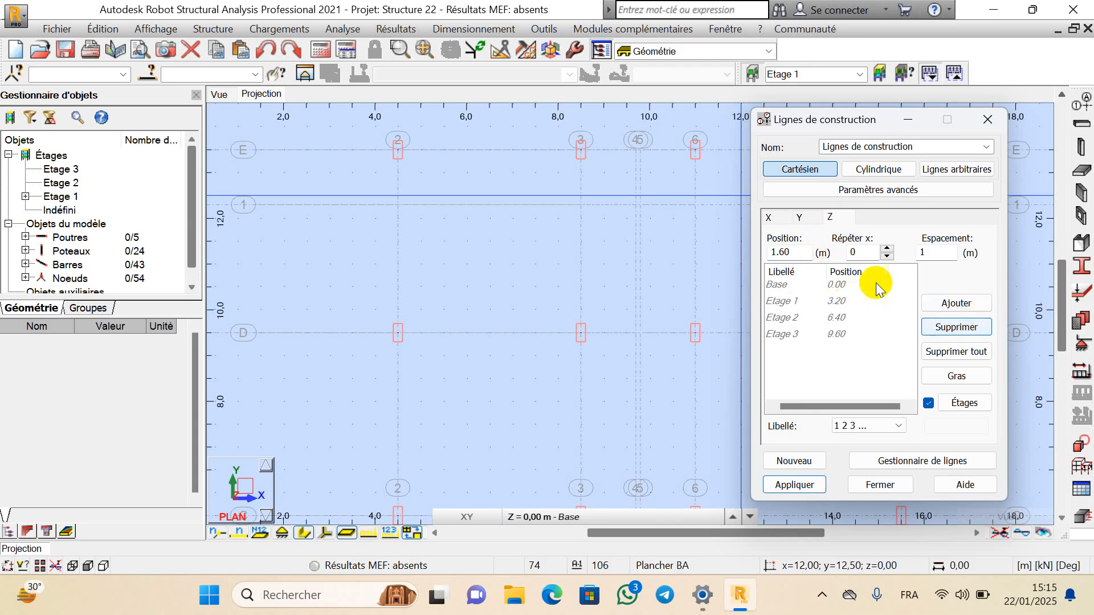
Add a Z-direction construction line at 1.60 m with one repetition and 1.6 m spacing, apply the grid and close its settings
scroll(655, 173, up, 2)
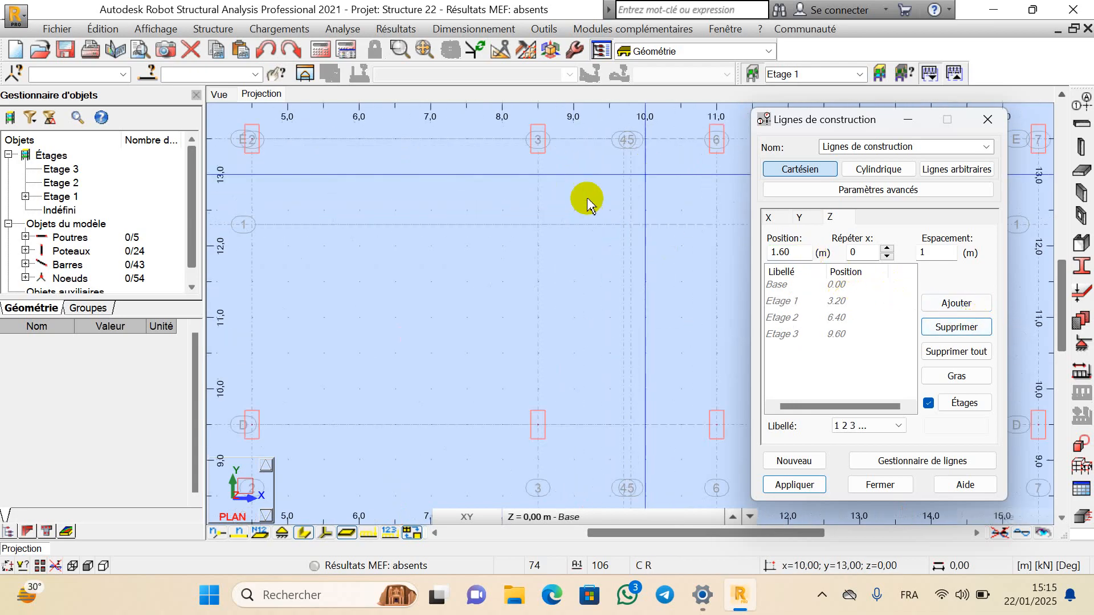
scroll(582, 204, down, 3)
scroll(628, 162, up, 1)
scroll(628, 162, up, 1)
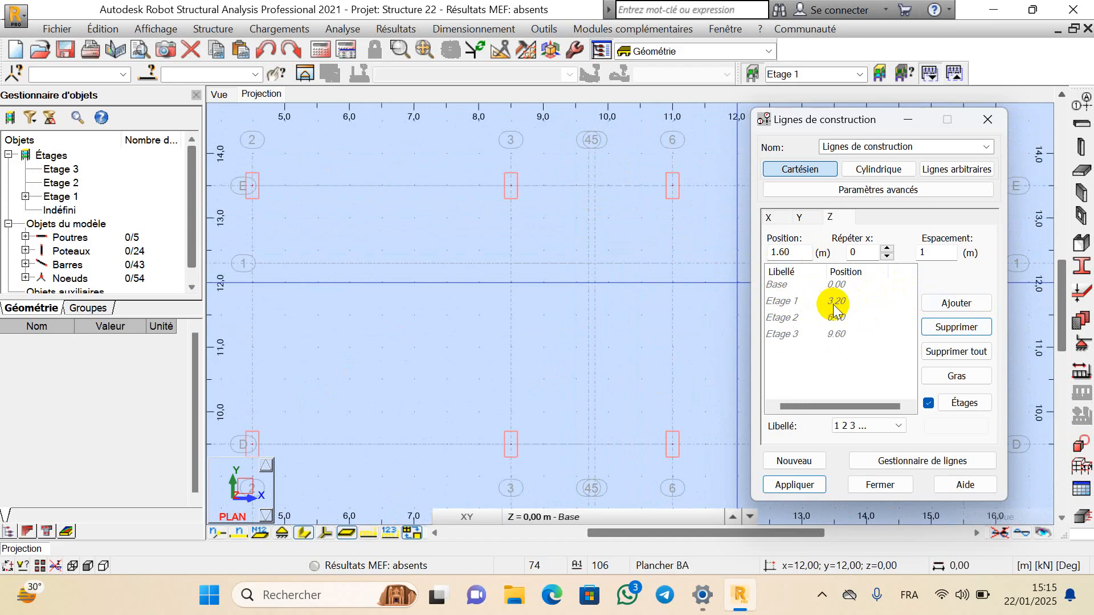
click(887, 249)
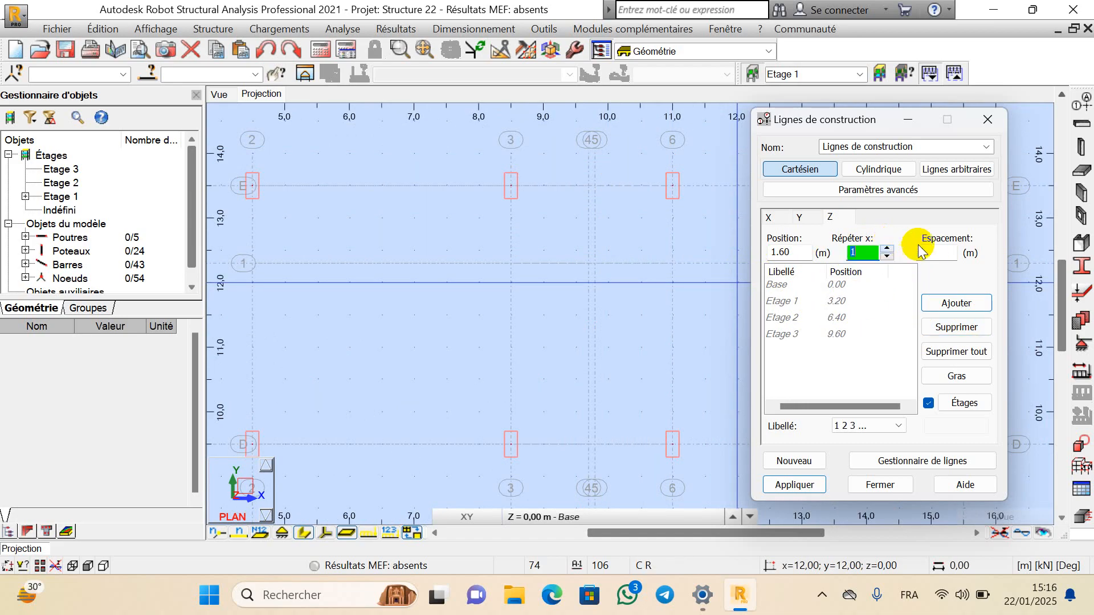
click(934, 254)
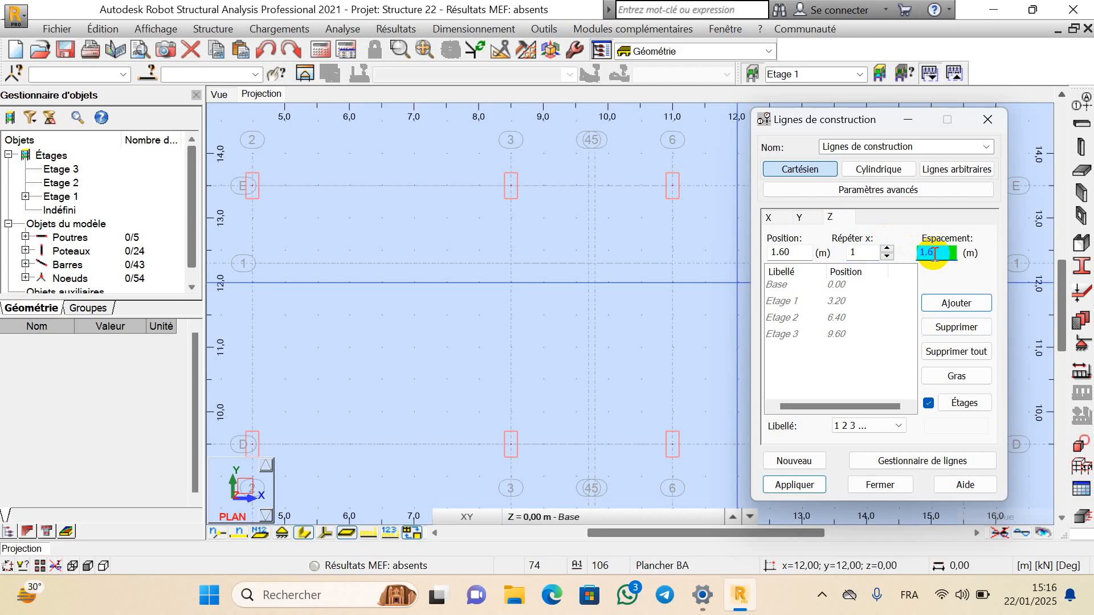
click(957, 303)
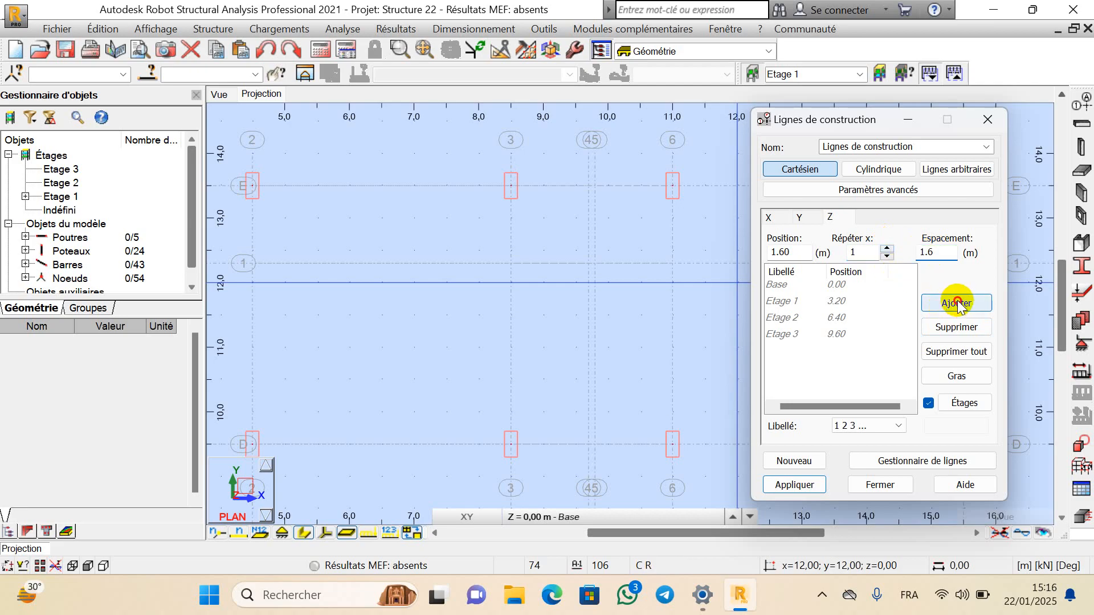
click(803, 484)
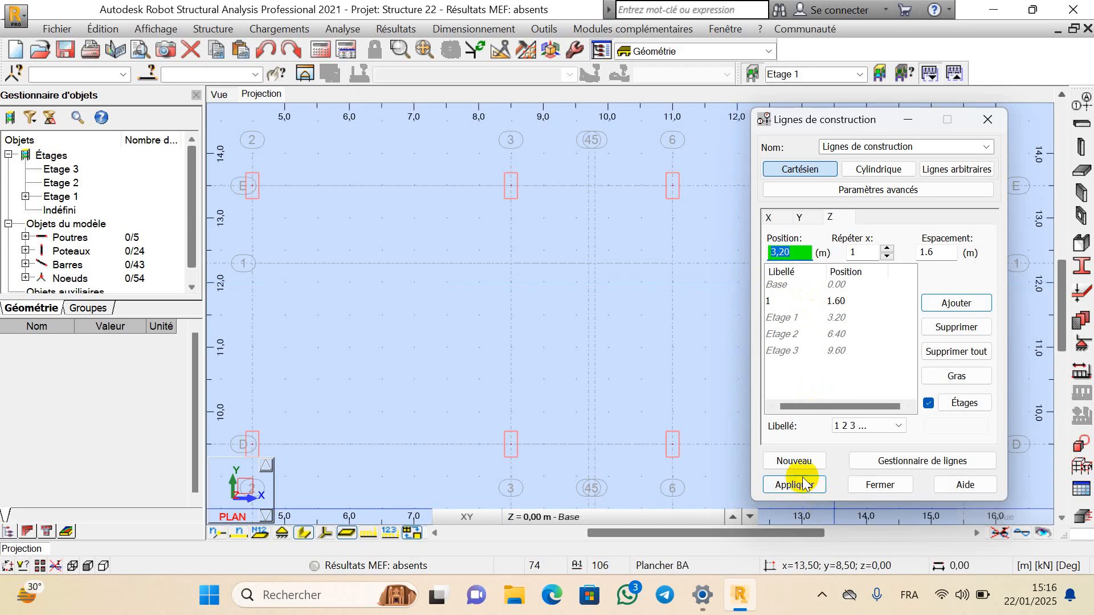
click(804, 485)
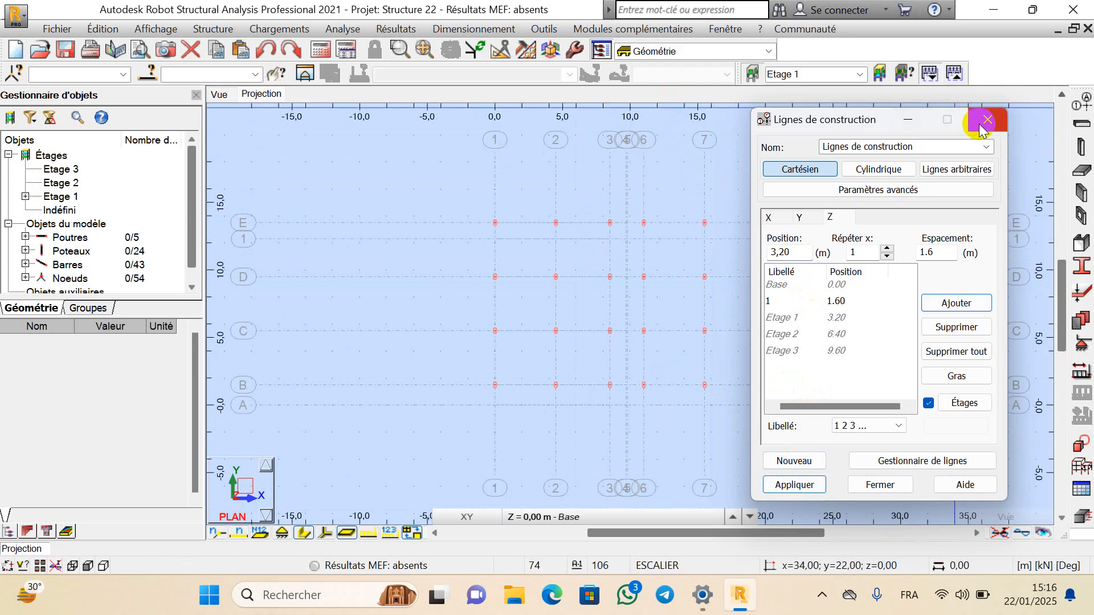
click(896, 483)
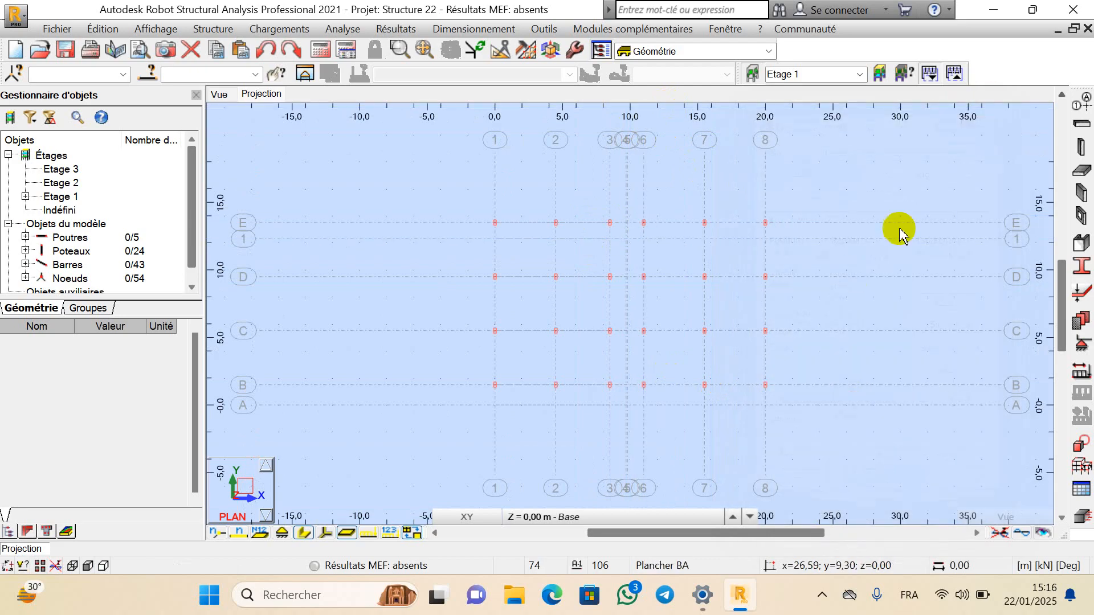
Start defining a floor panel by contour with the ESCALIER thickness and the coque calculation model
scroll(661, 236, up, 3)
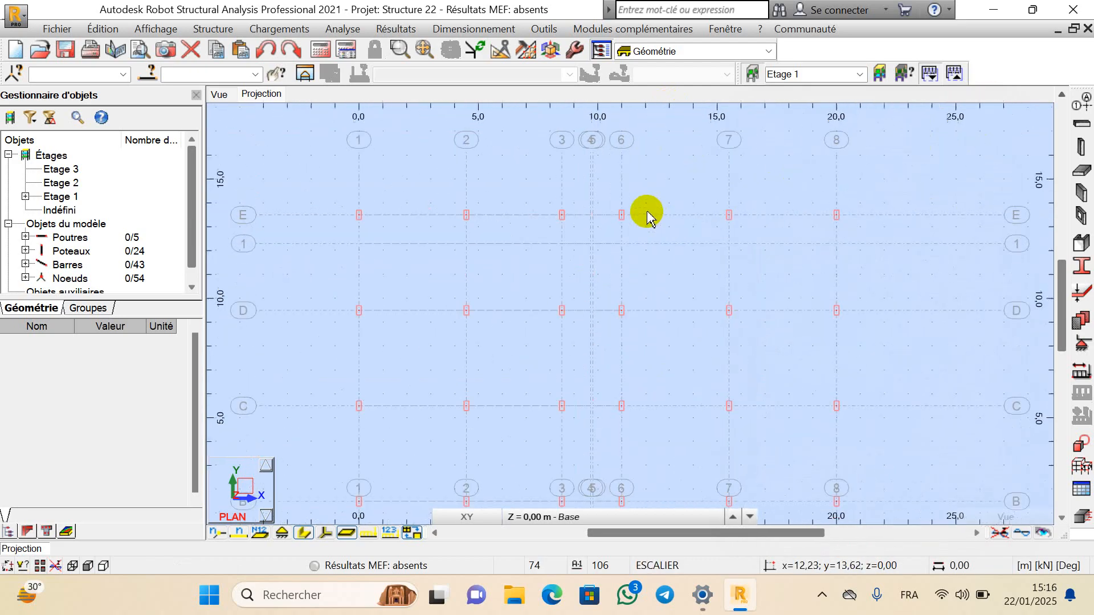
scroll(1024, 180, down, 1)
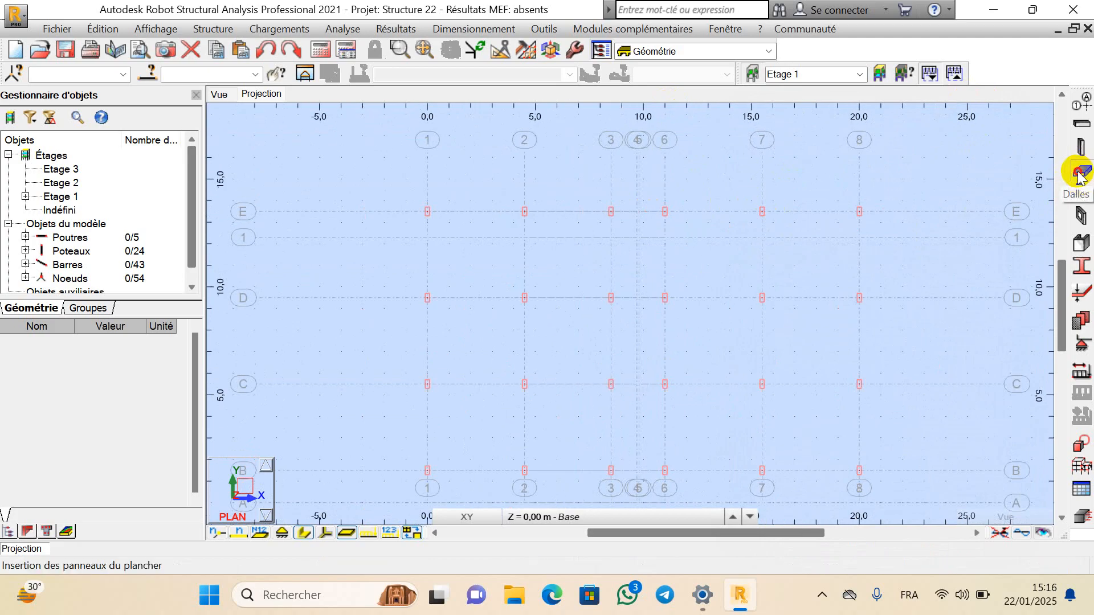
click(1079, 176)
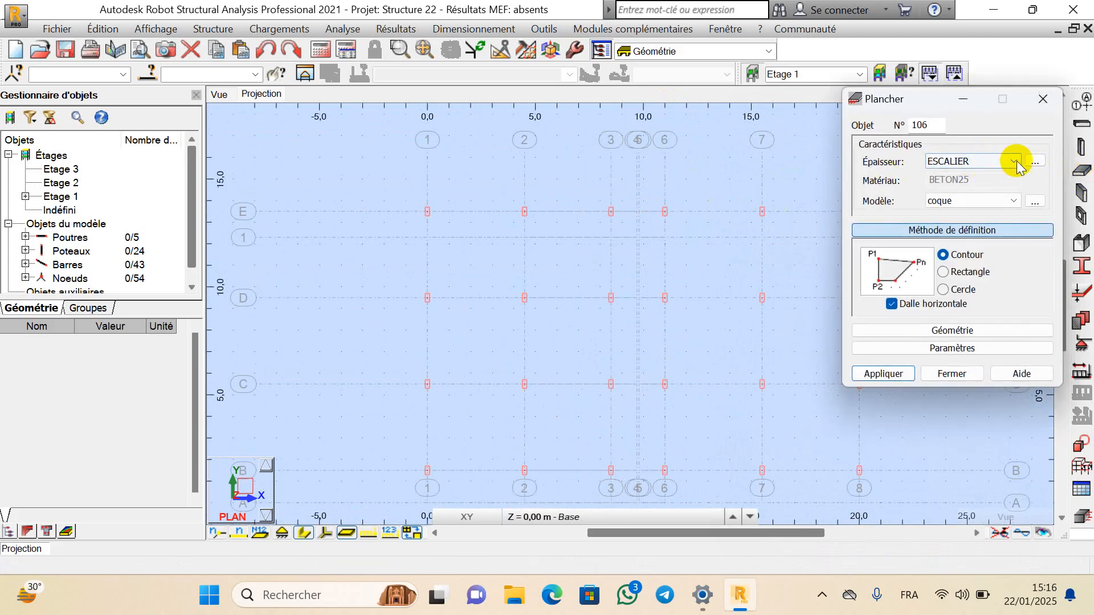
click(1014, 162)
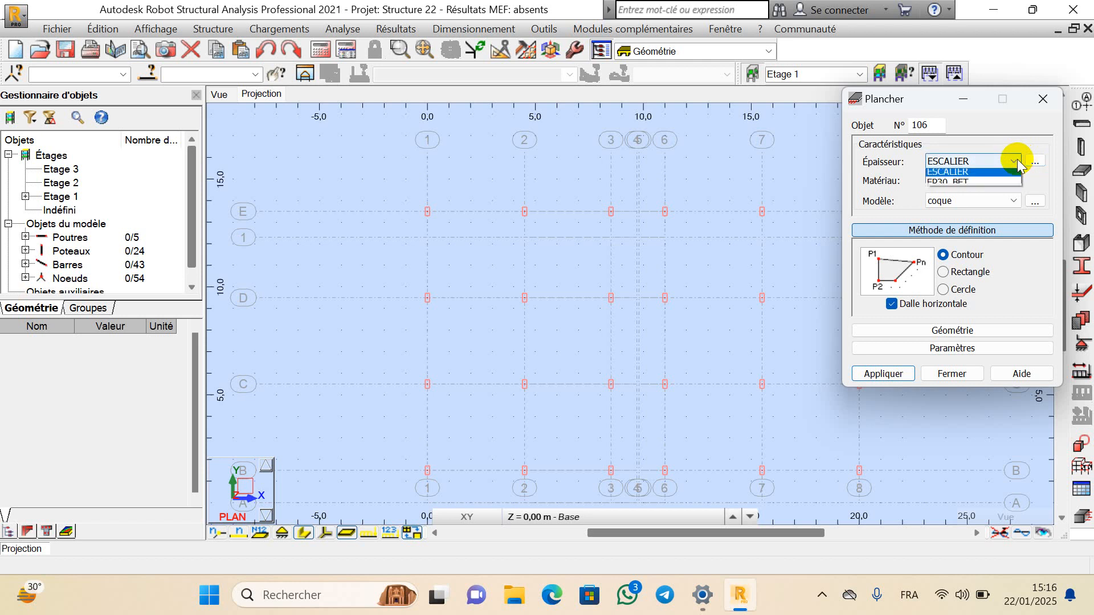
click(1011, 161)
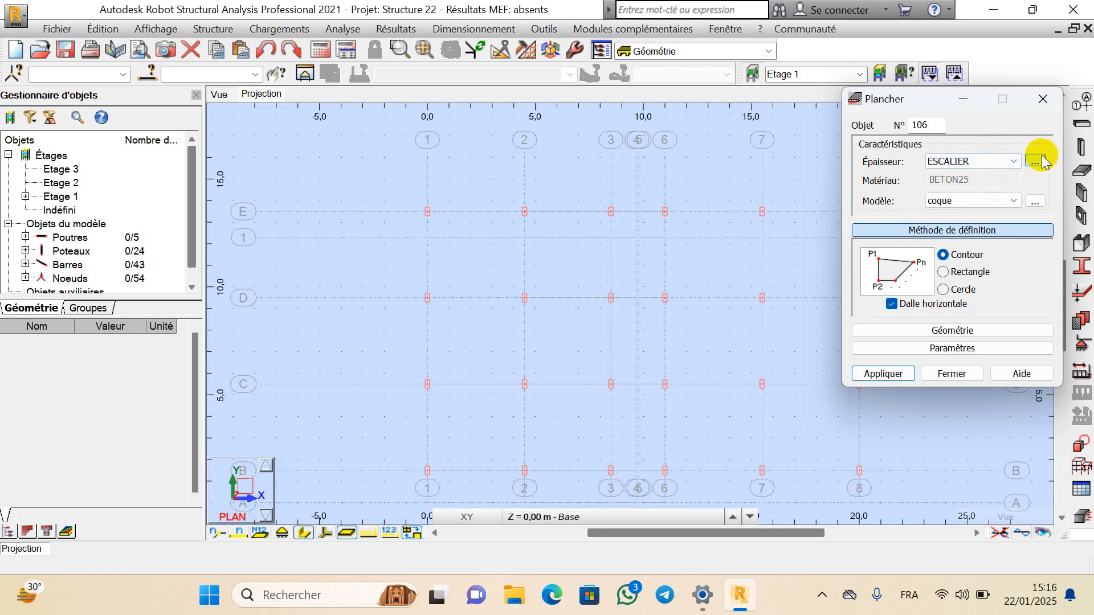
click(1018, 200)
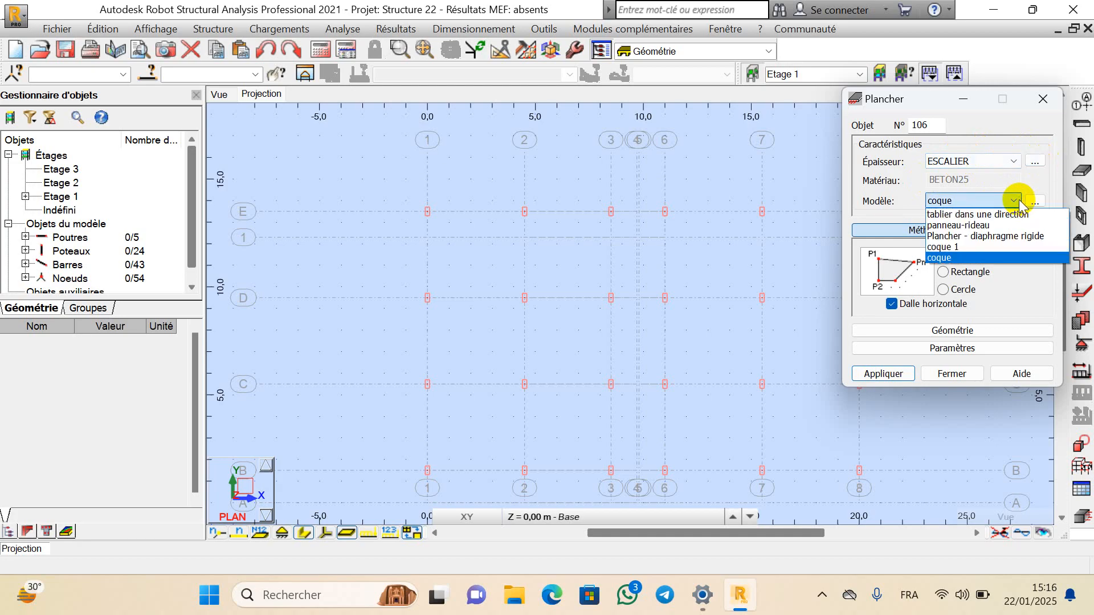
click(976, 259)
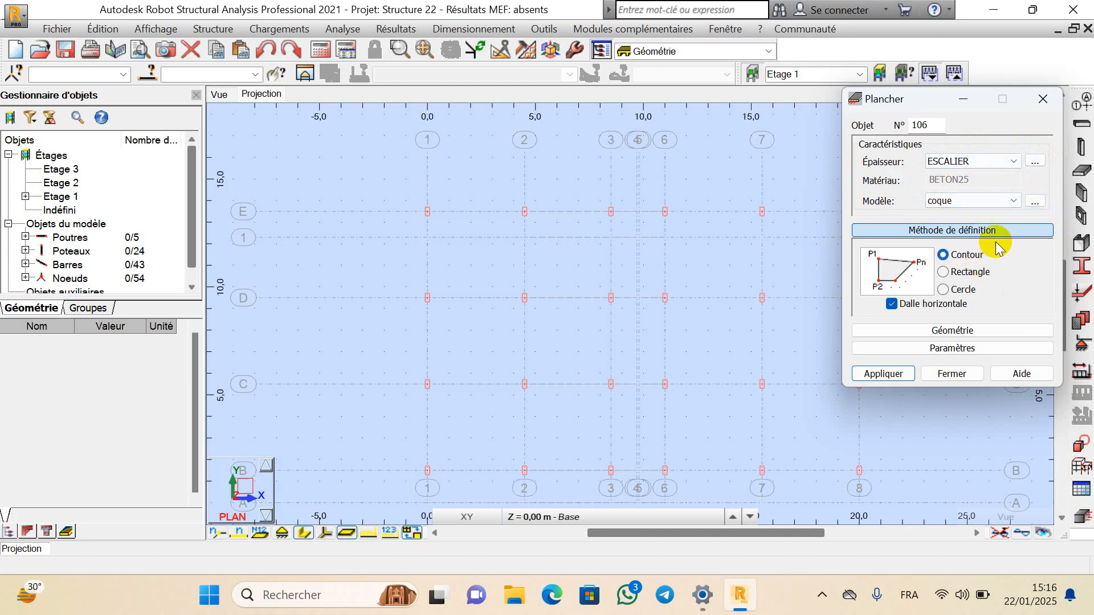
Review the coque calculation model settings and the ESCALIER thickness definition for the floor panel
click(1036, 201)
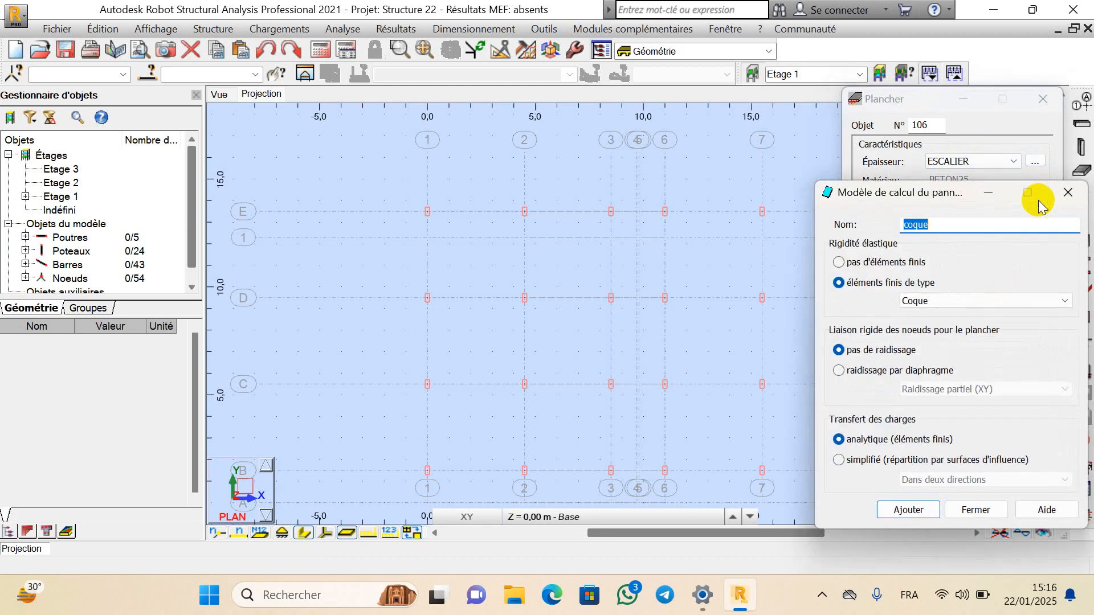
click(1076, 196)
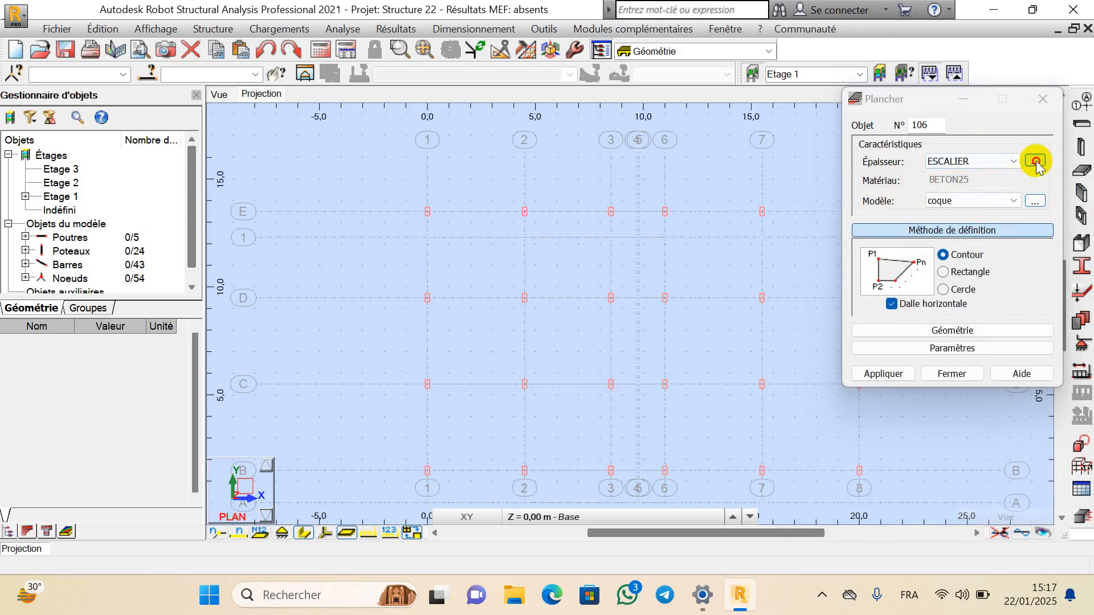
click(1036, 161)
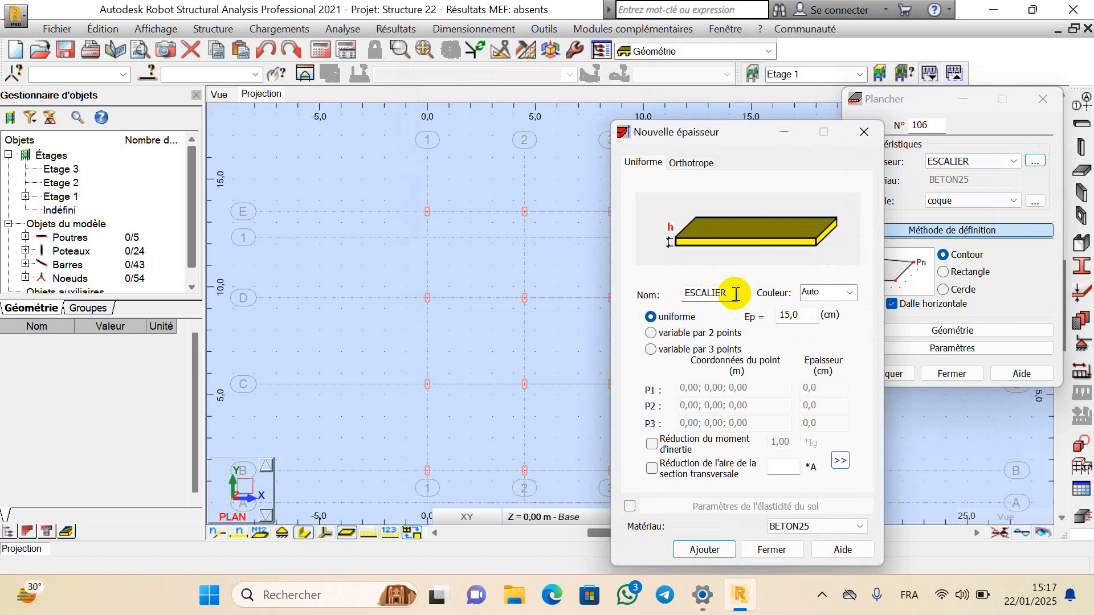
click(1018, 161)
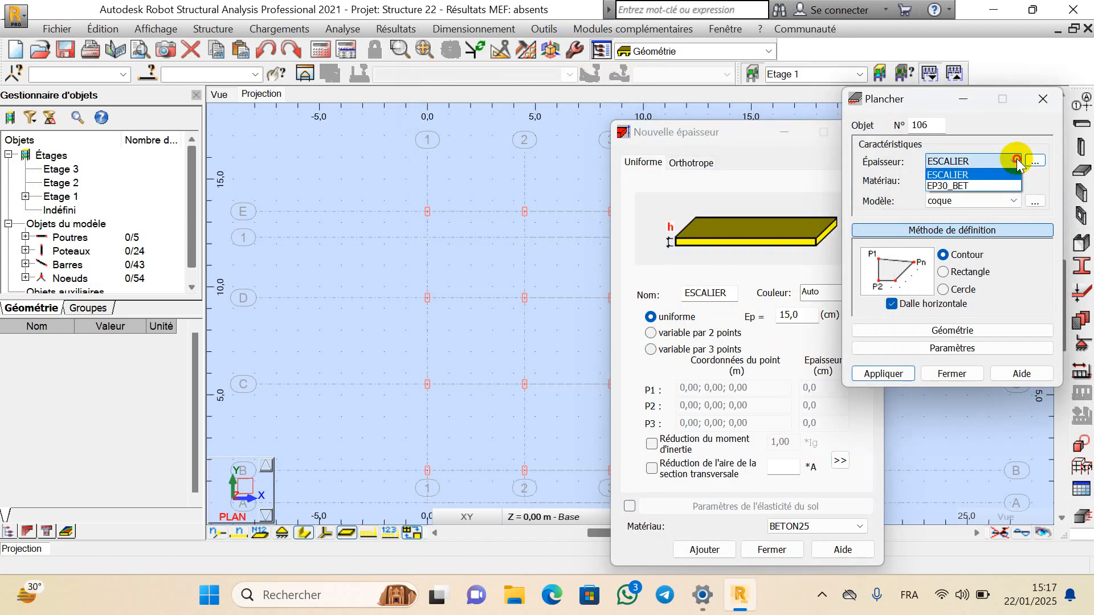
click(1016, 159)
click(810, 188)
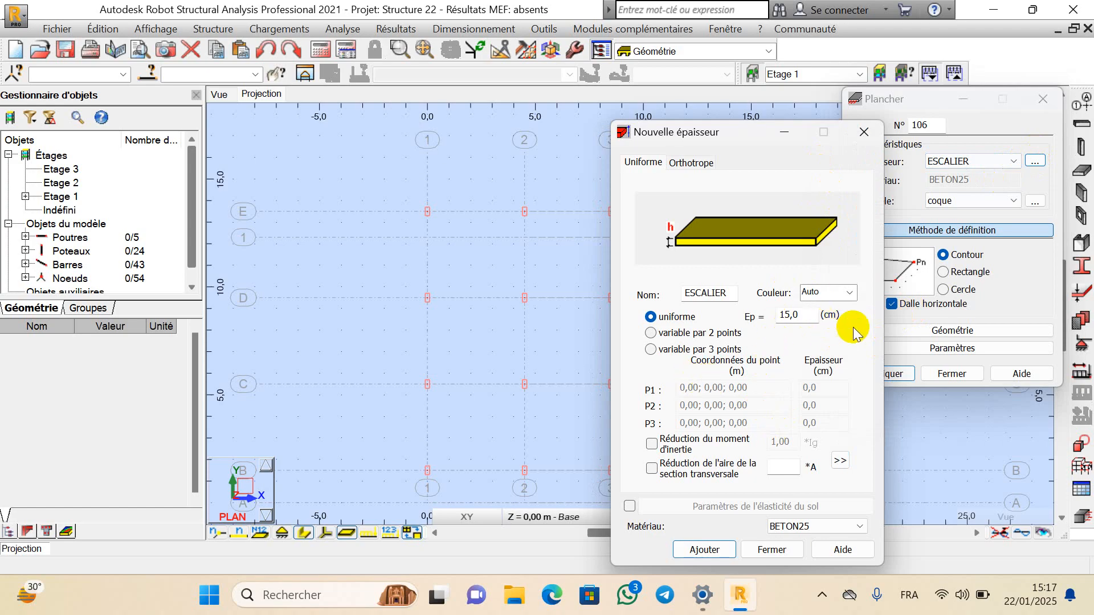
Save the ESCALIER thickness as uniform 15 cm with the BETON25 material and close its definition
click(862, 528)
click(842, 527)
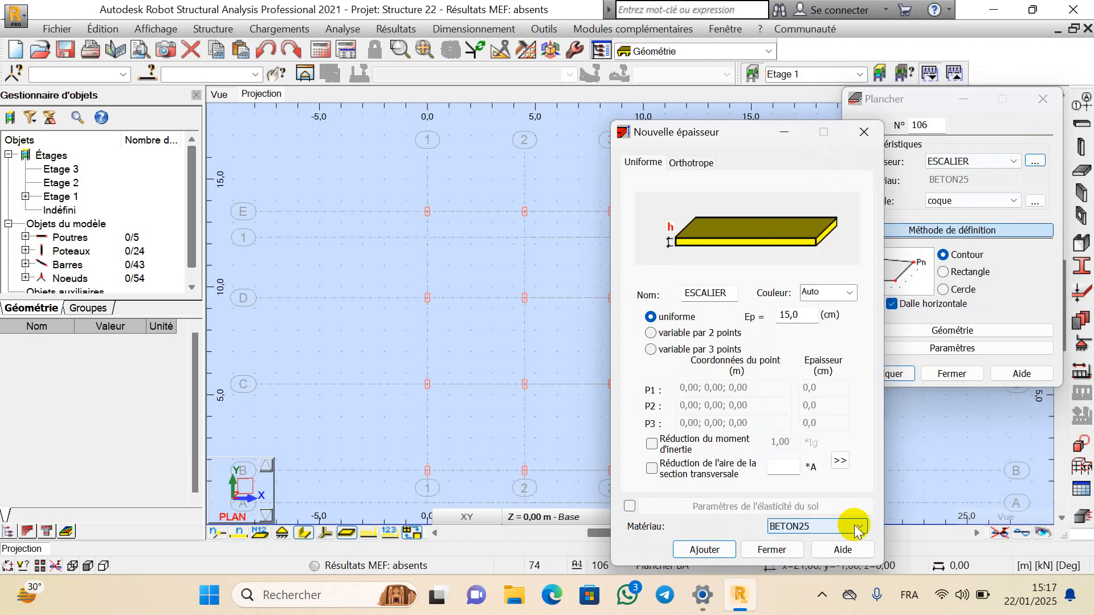
click(857, 528)
click(858, 528)
click(858, 528)
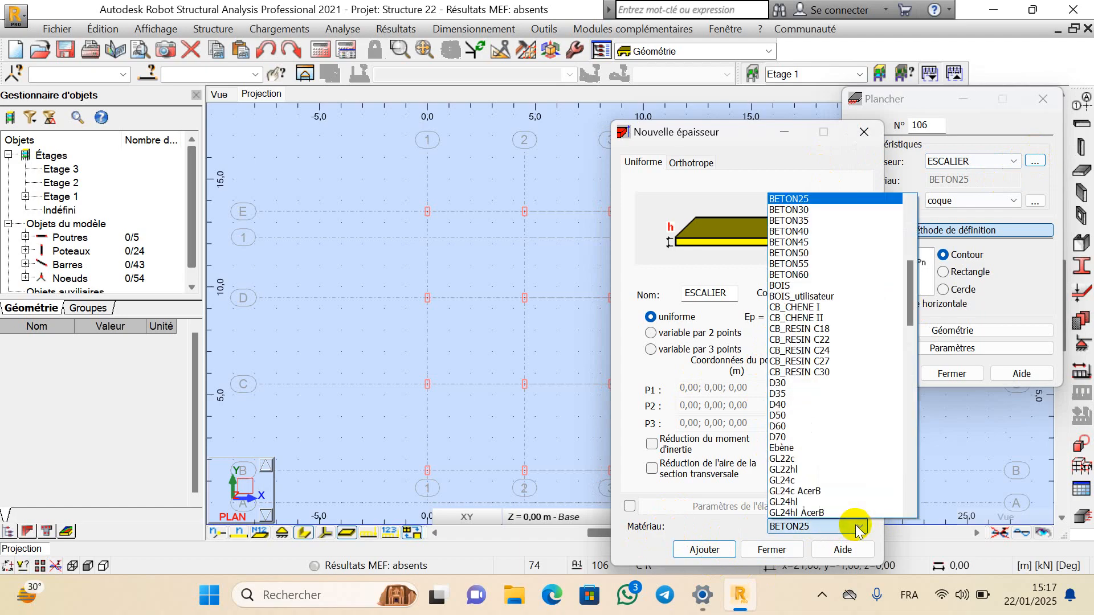
click(857, 529)
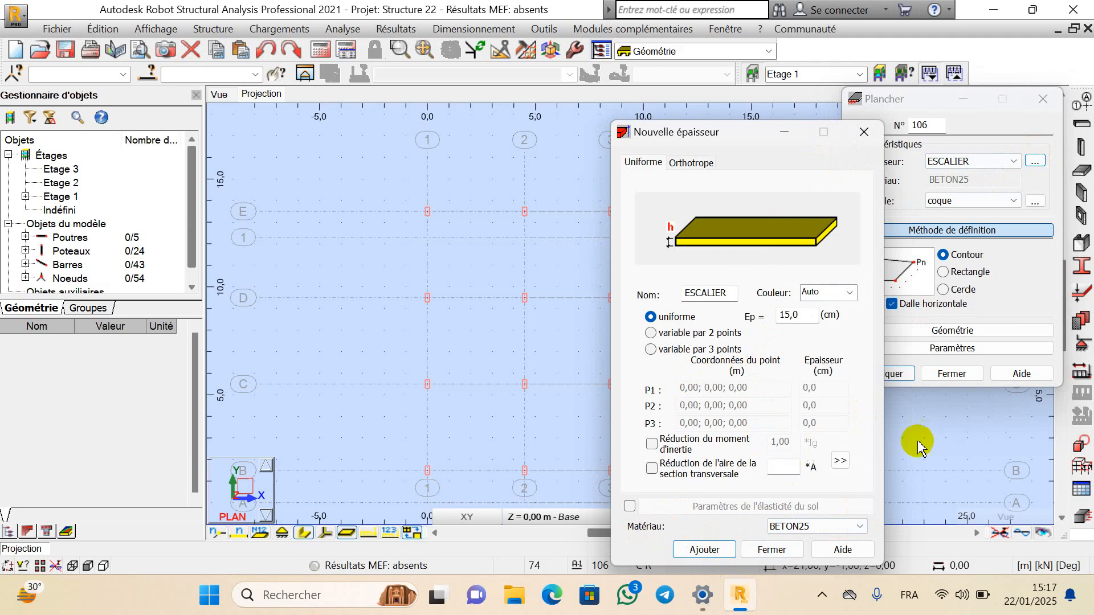
click(705, 549)
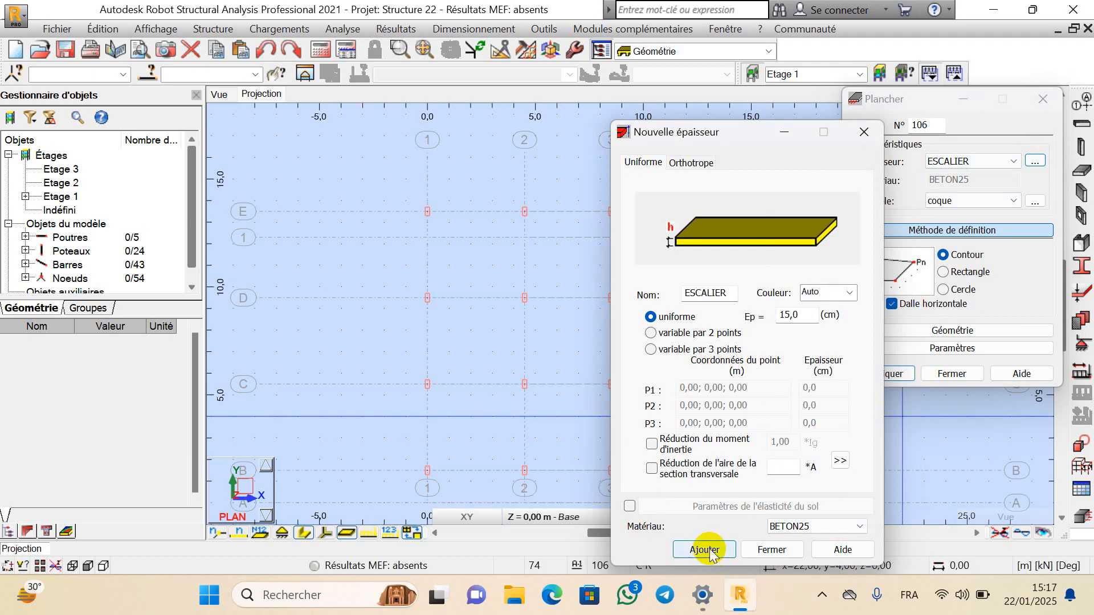
click(863, 131)
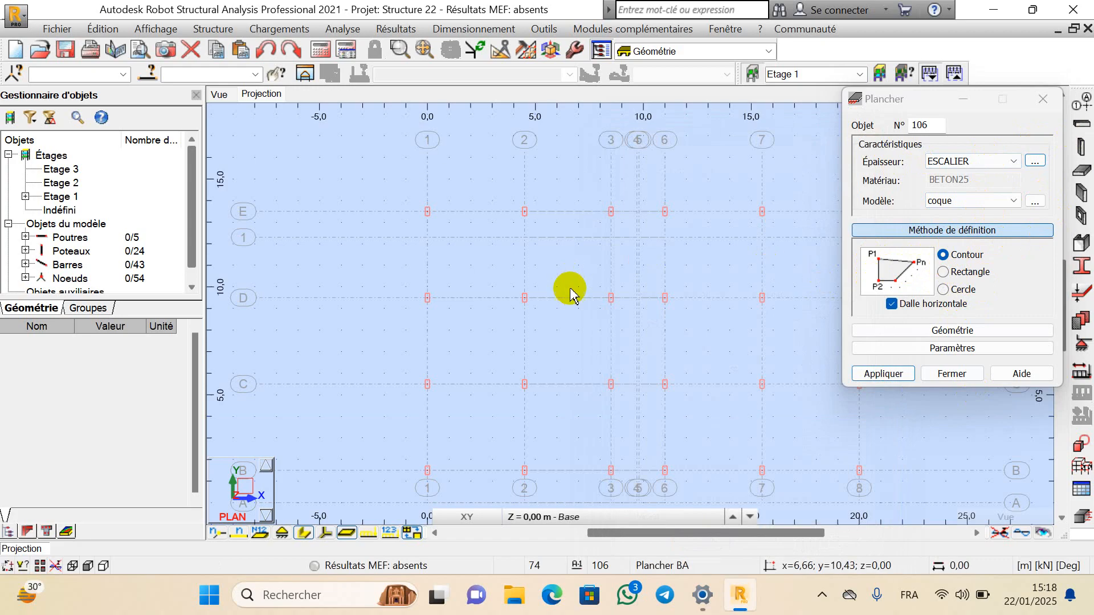
Switch the floor panel's definition method to rectangle, turn off the horizontal slab option and apply
click(943, 273)
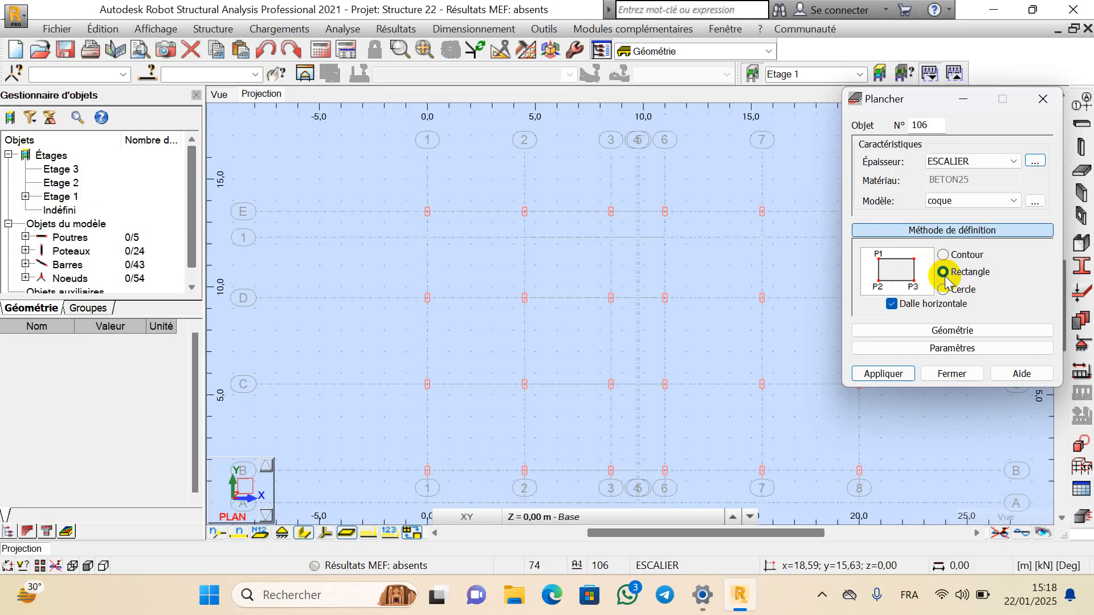
click(891, 305)
click(883, 374)
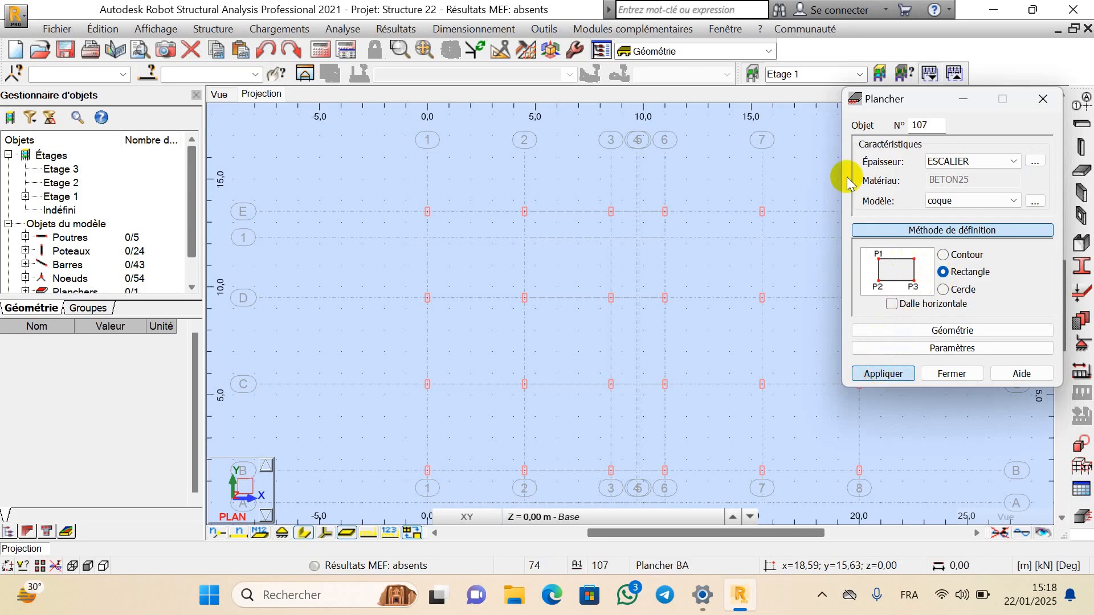
scroll(651, 300, up, 8)
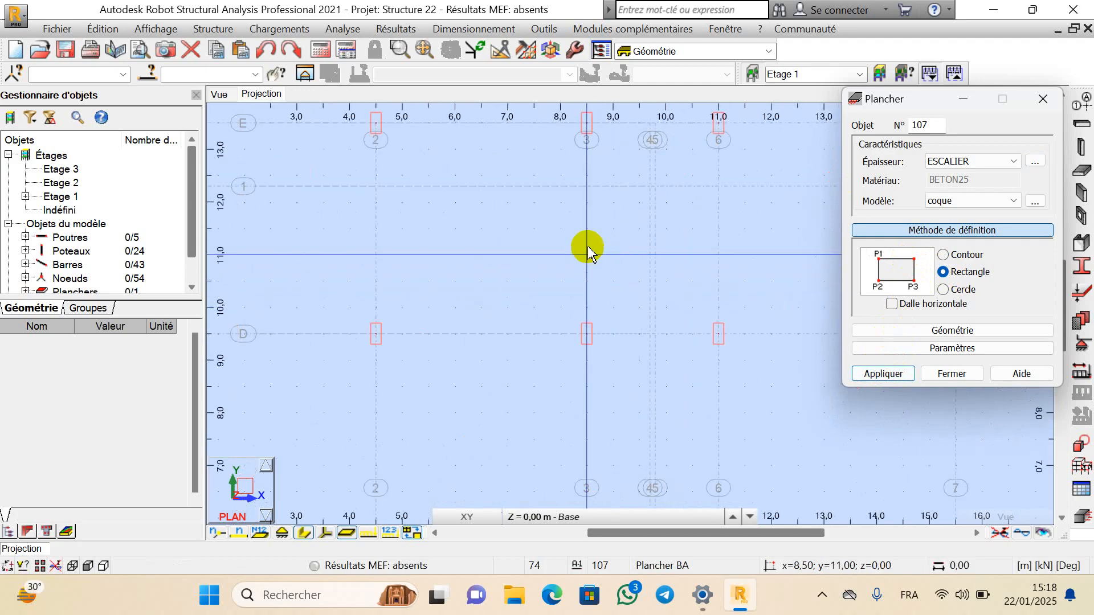
scroll(490, 221, down, 2)
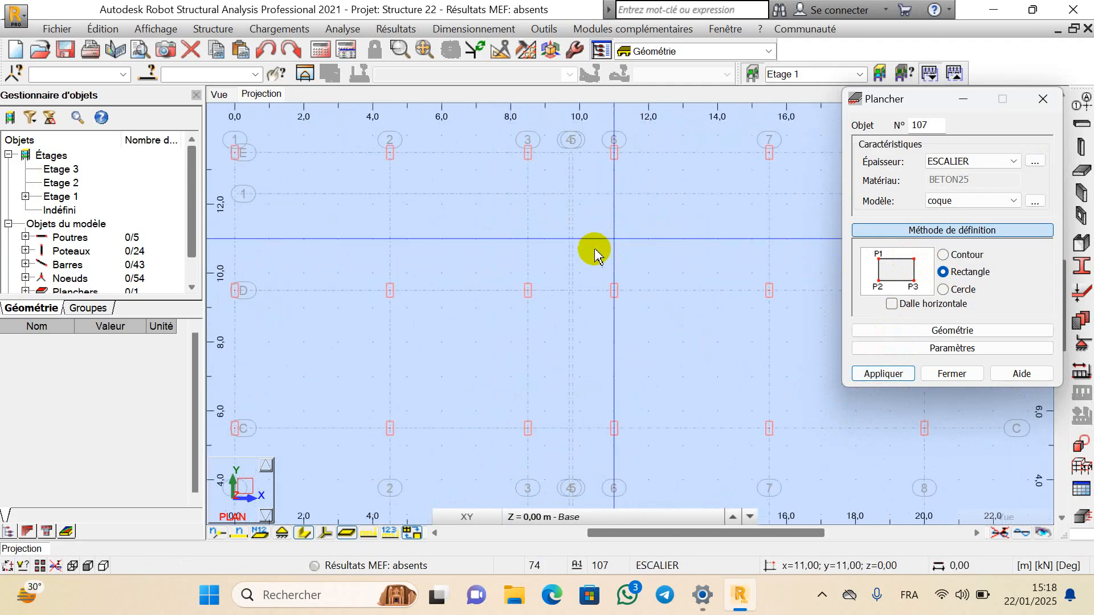
scroll(593, 249, up, 5)
scroll(544, 235, down, 3)
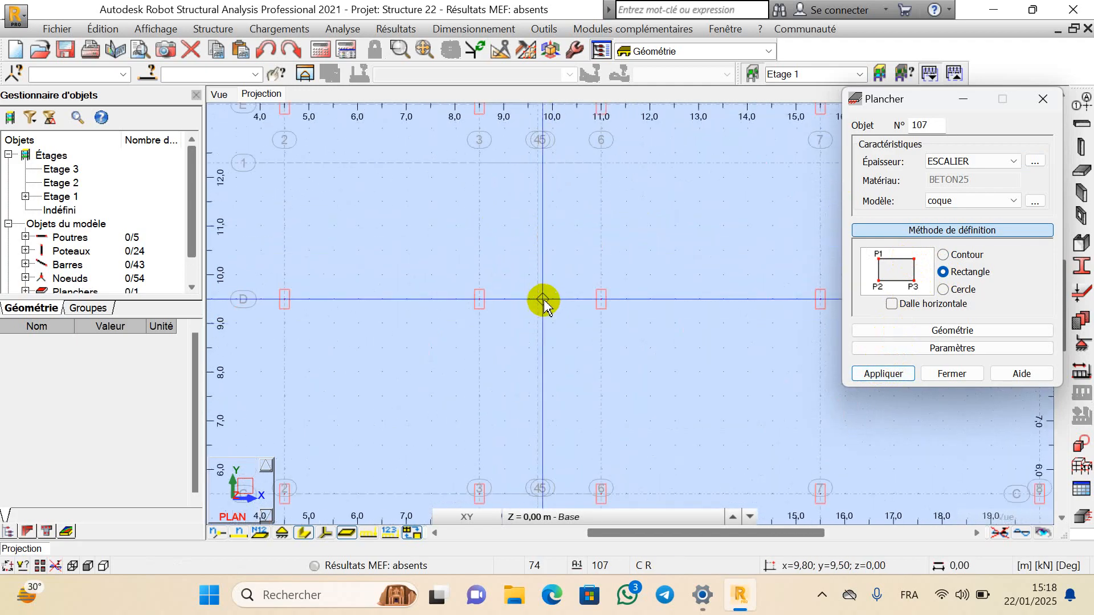
scroll(545, 302, up, 3)
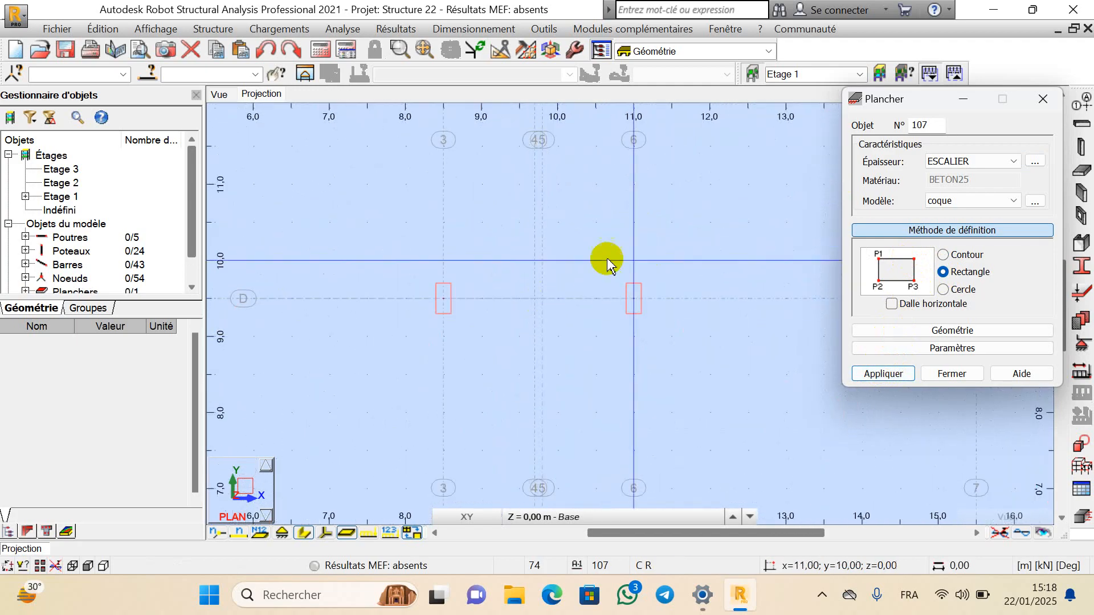
click(543, 299)
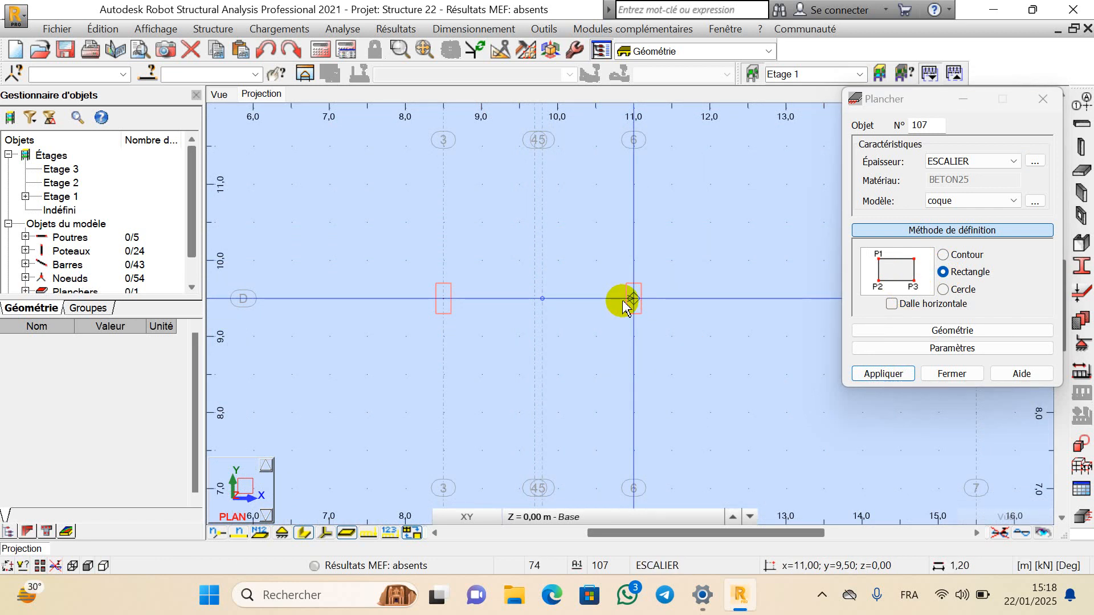
scroll(567, 301, down, 3)
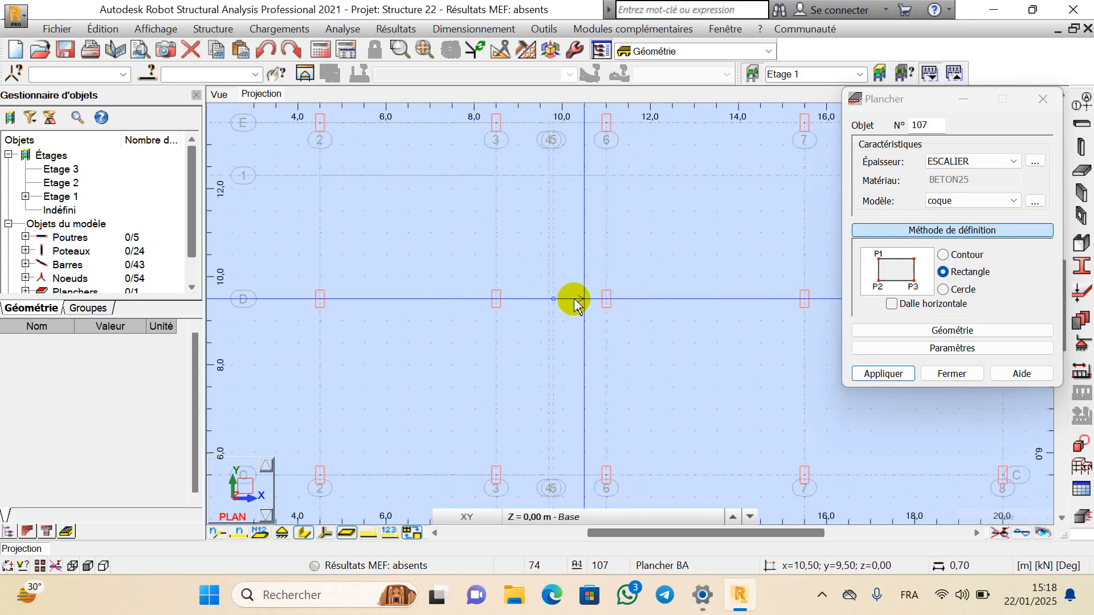
right_click(559, 297)
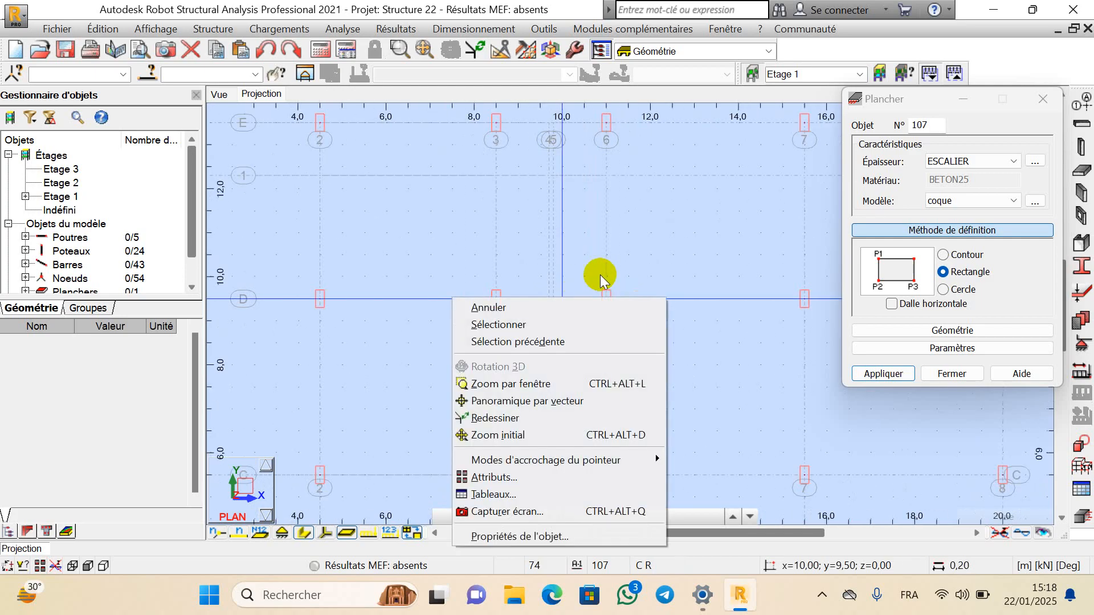
click(551, 318)
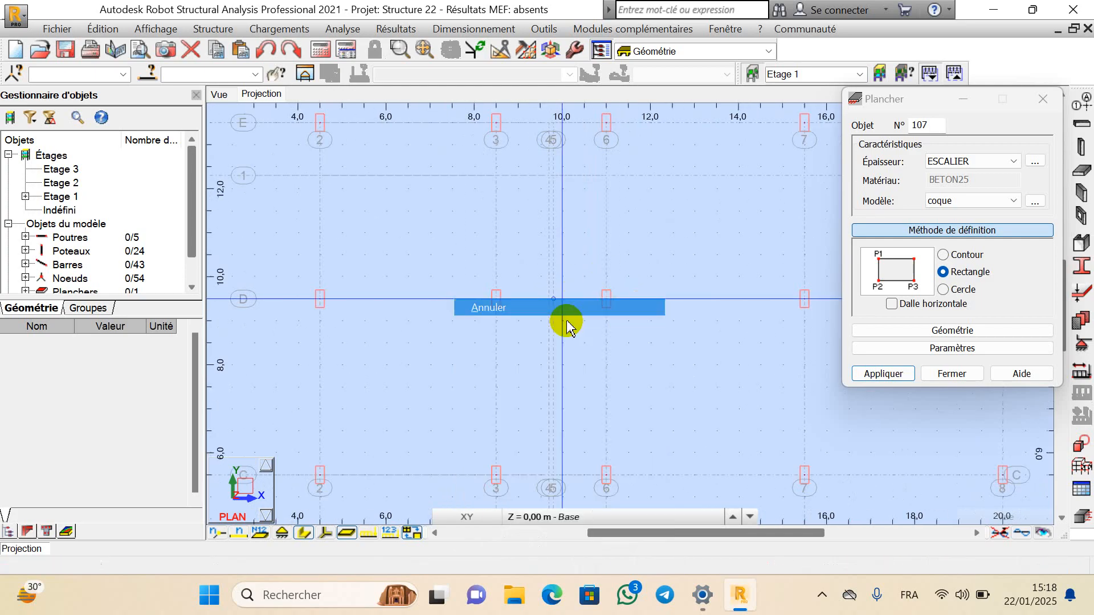
click(734, 517)
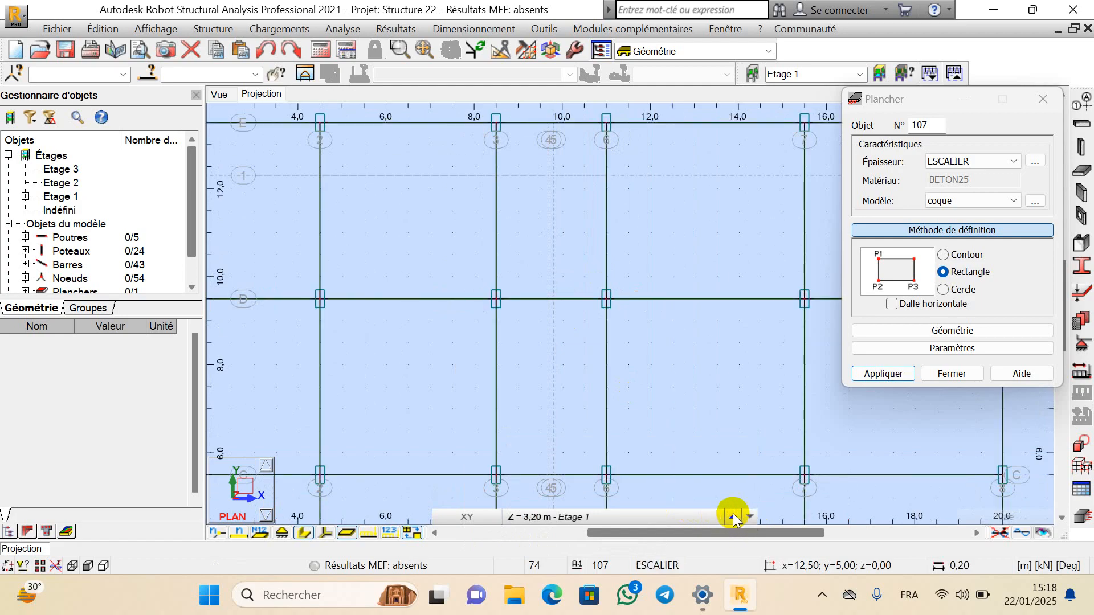
scroll(589, 298, down, 4)
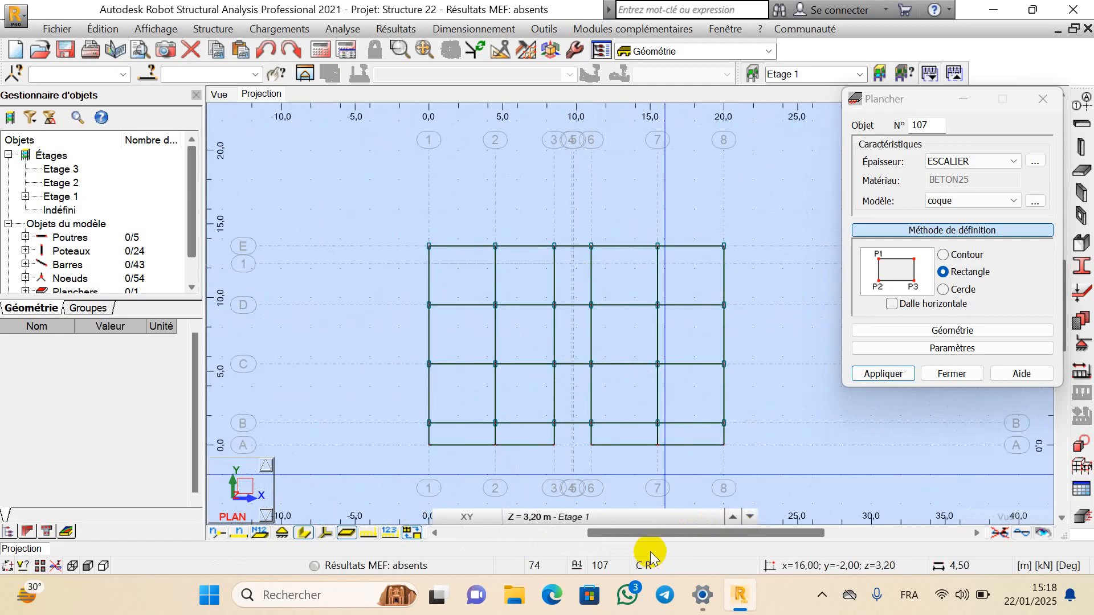
mouse_move(676, 517)
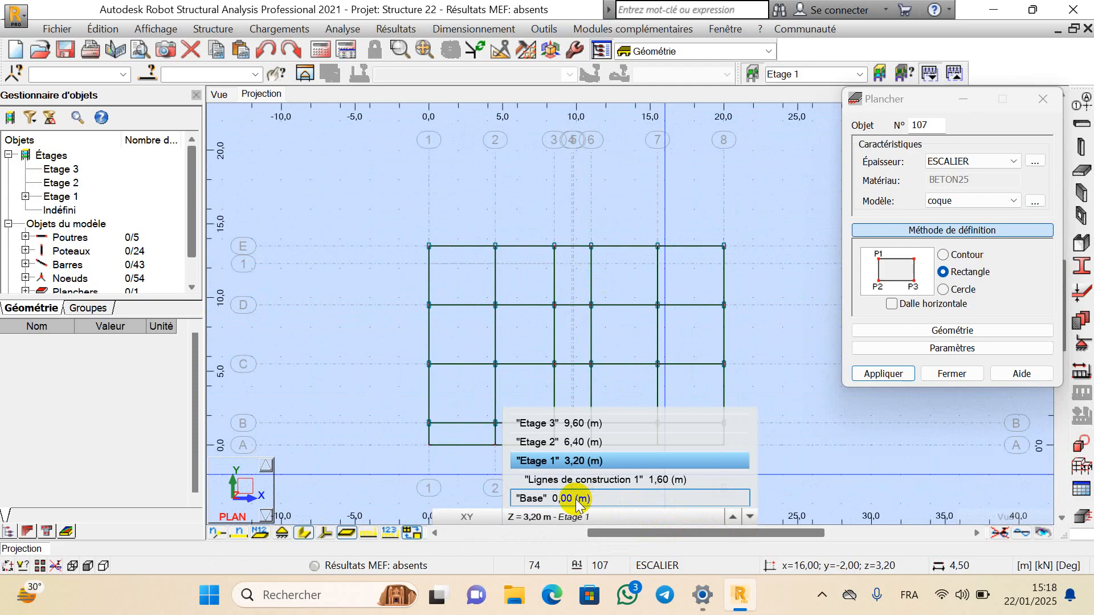
click(580, 499)
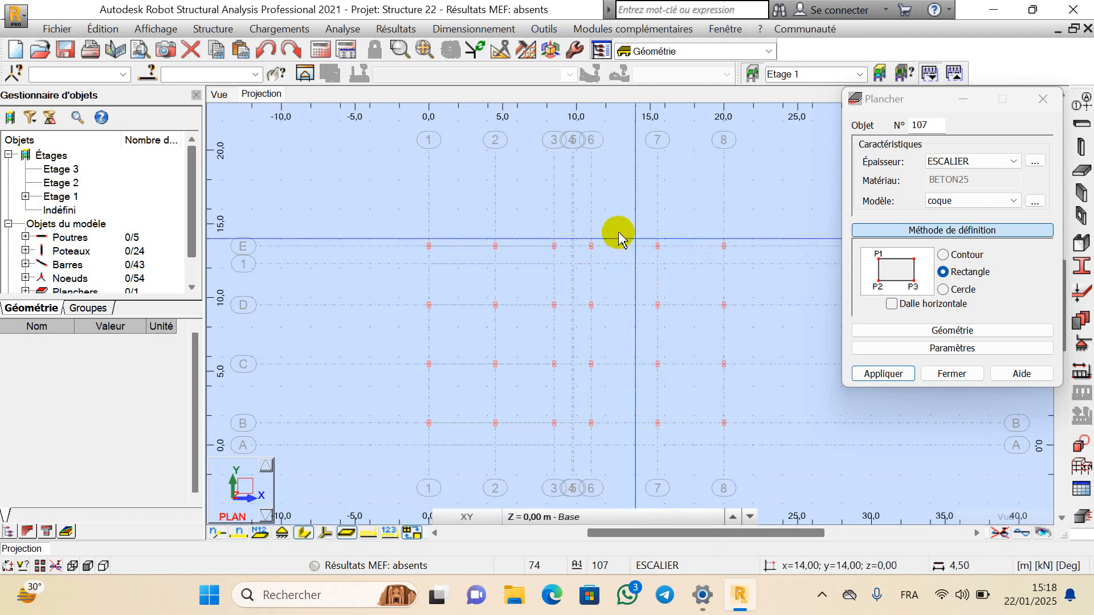
Start the rectangular ESCALIER panel at Base level with its lower edge on line D from x=9.80 to x=11.00 m
click(885, 374)
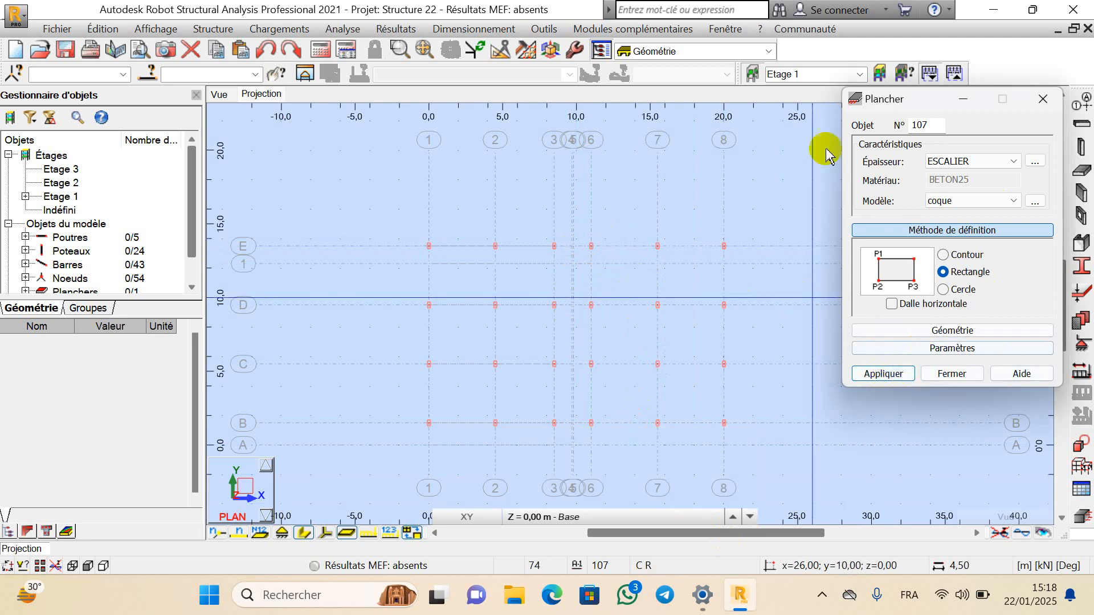
scroll(570, 299, up, 2)
scroll(568, 297, up, 2)
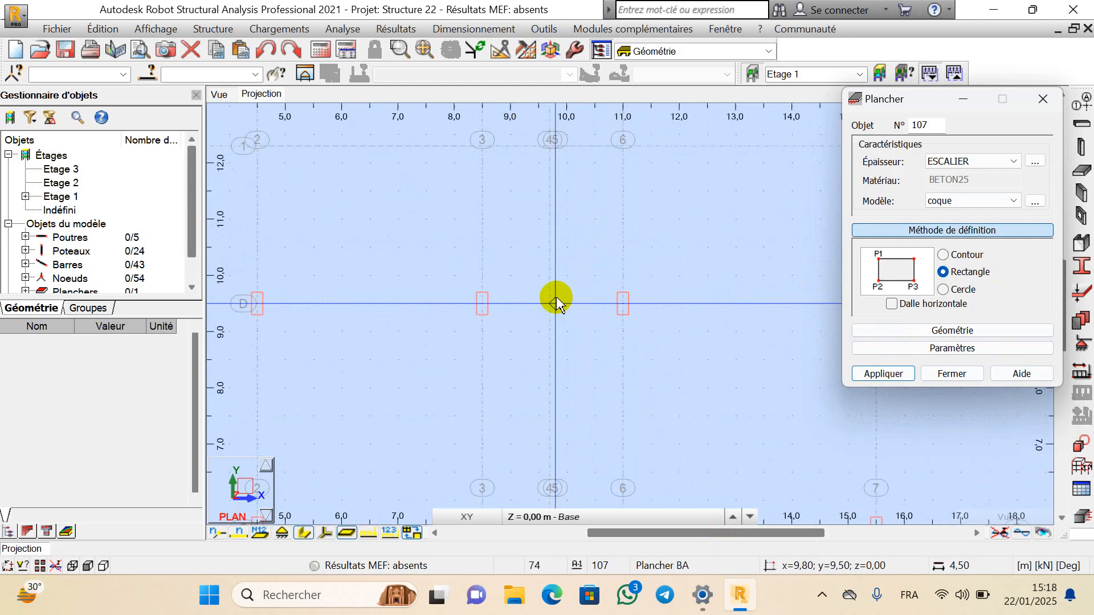
click(556, 300)
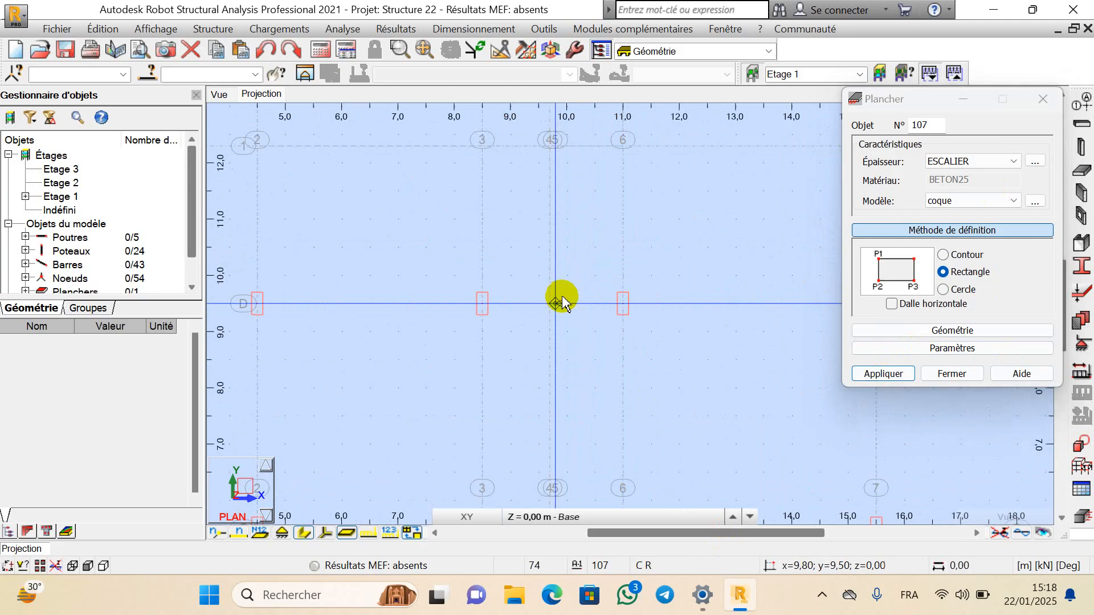
click(623, 302)
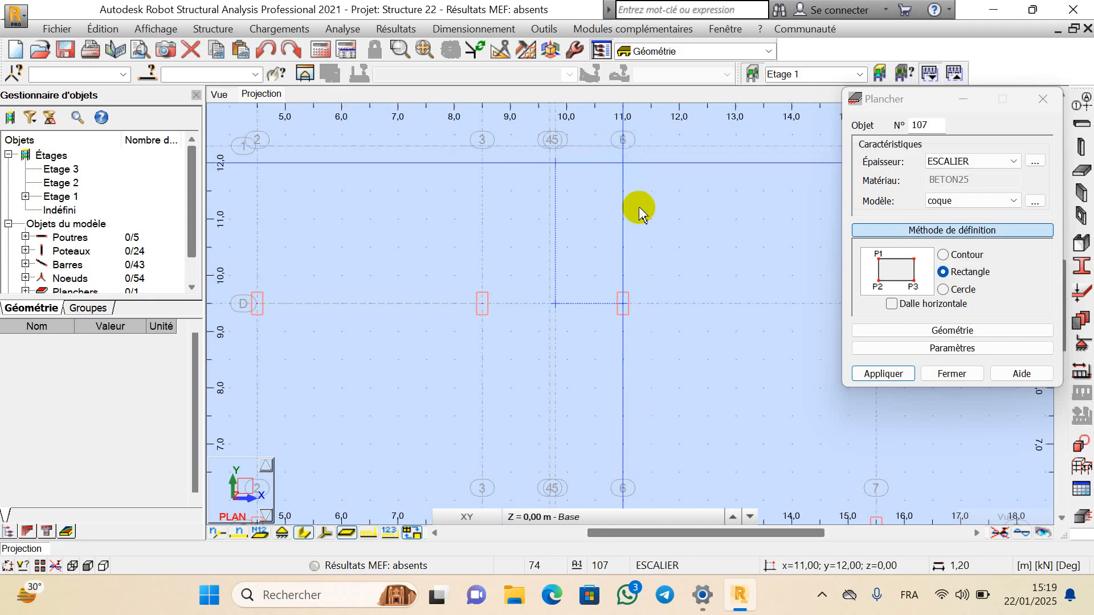
Complete the inclined stair panel at the 1.60 m construction level, placing its third corner at x=11.00, y=12.30 on construction line 1
click(711, 515)
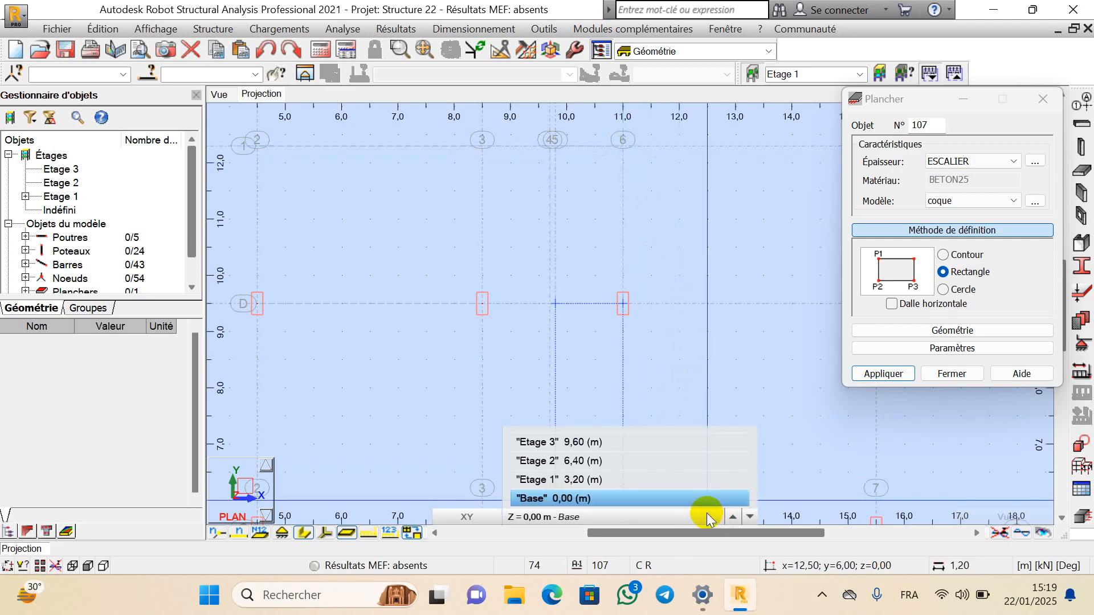
click(630, 479)
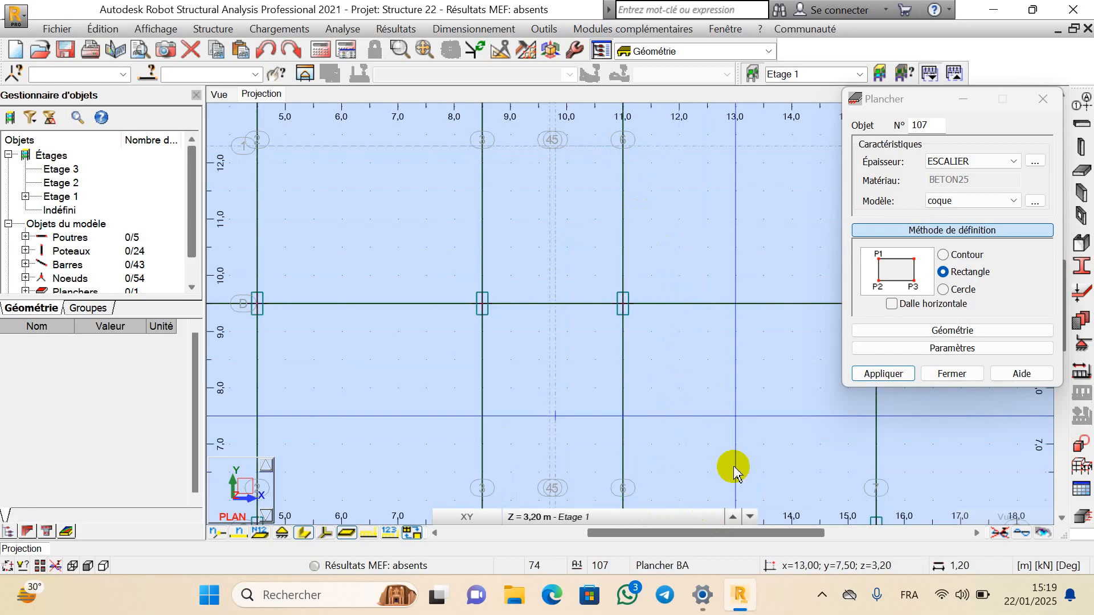
click(711, 517)
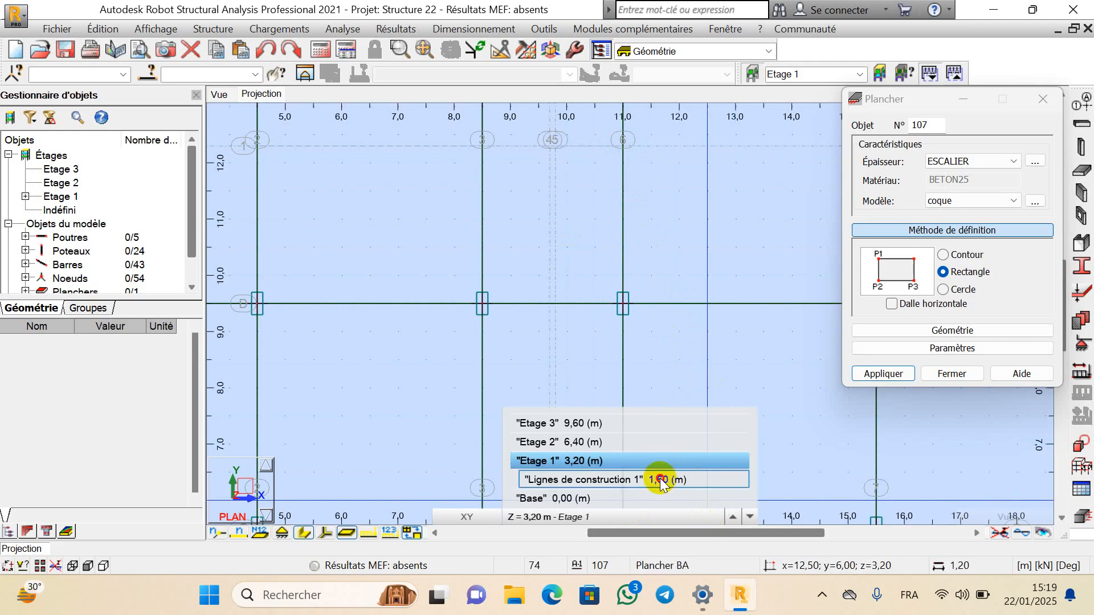
click(659, 479)
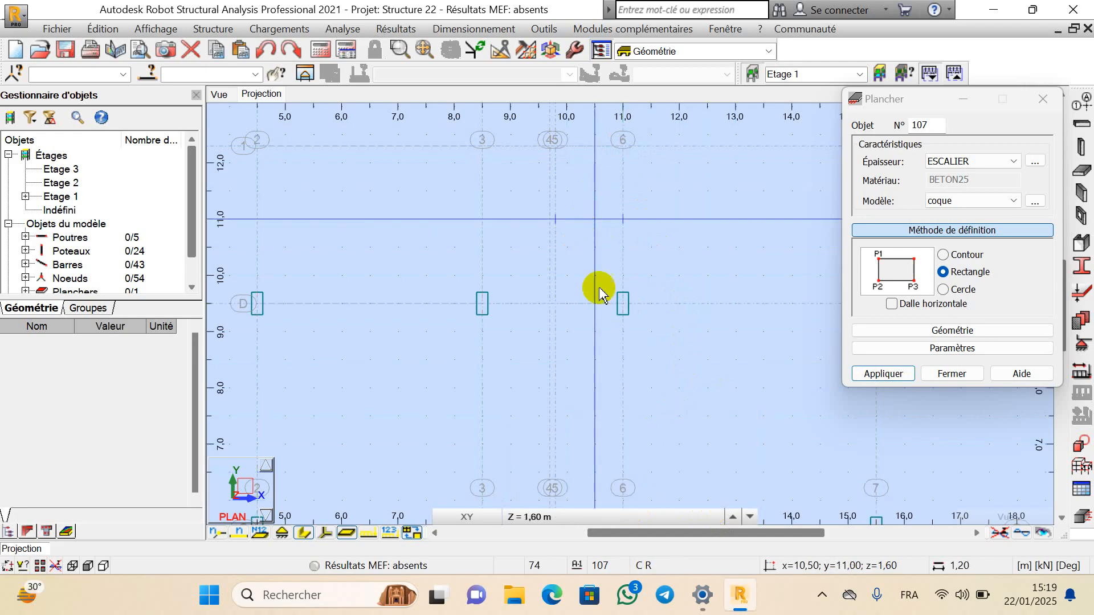
scroll(520, 263, down, 3)
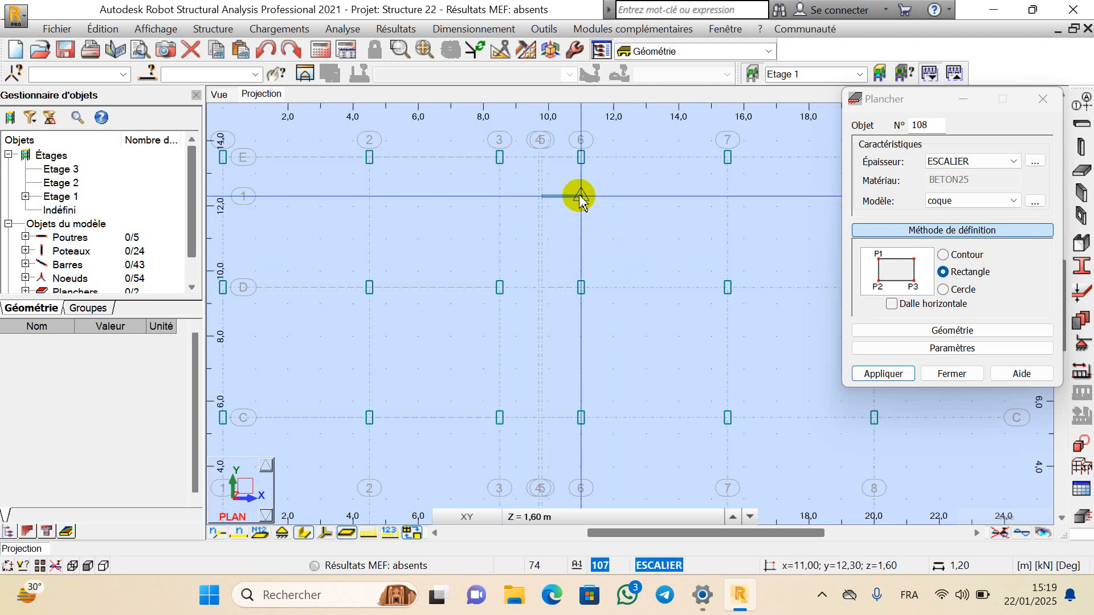
click(581, 197)
scroll(561, 188, up, 5)
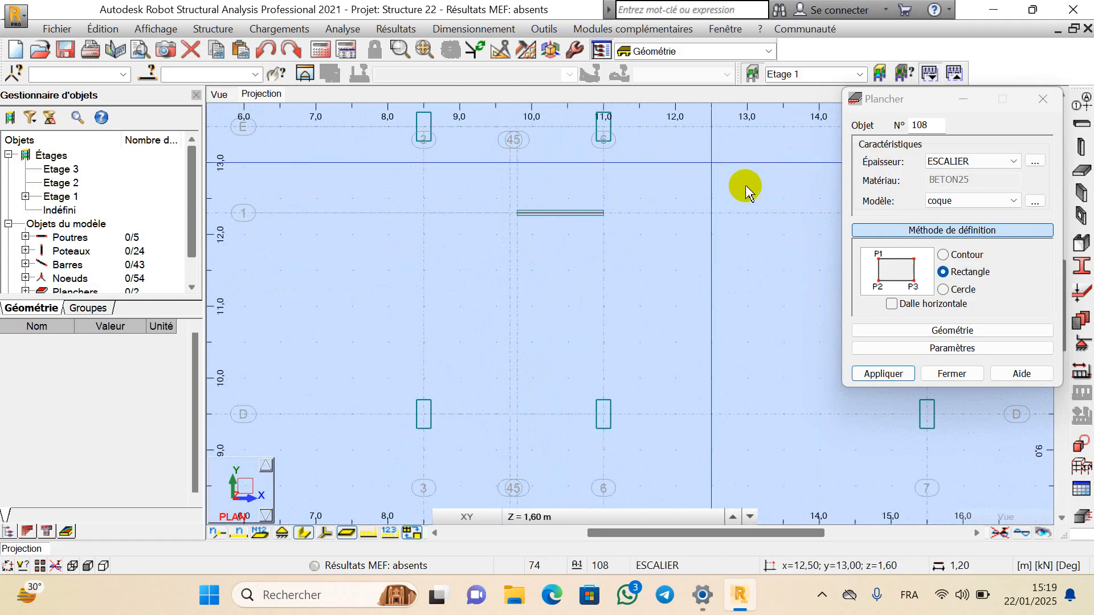
scroll(398, 161, down, 2)
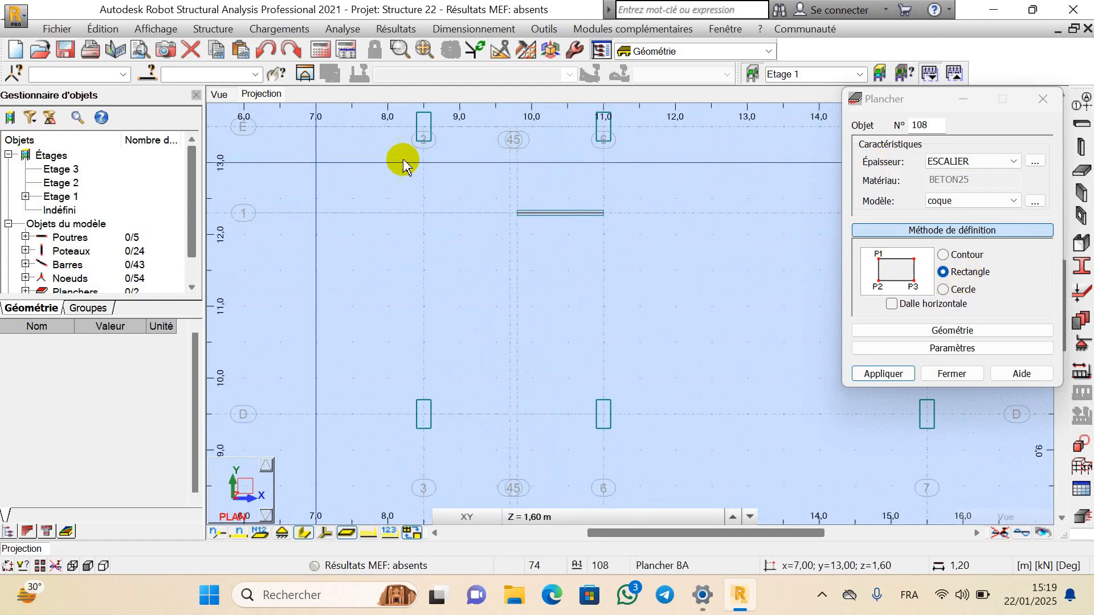
Try to draw the rectangular ESCALIER landing at the 1.60 m level from x=8.50, y=12.30 to x=11.00, y=13.50 with the horizontal slab option off
scroll(433, 205, down, 1)
scroll(433, 205, up, 3)
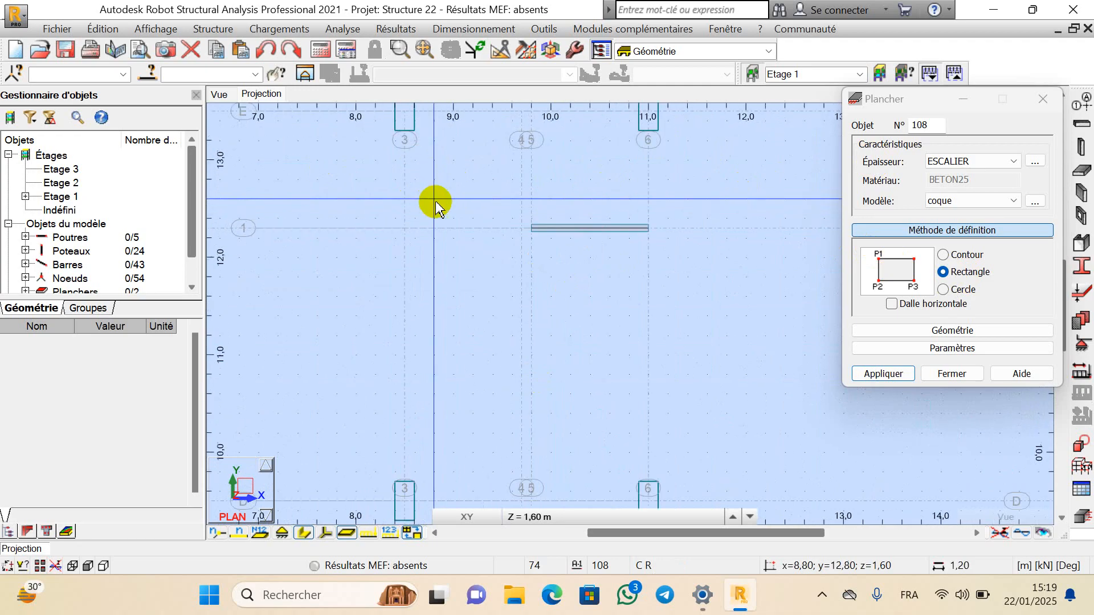
click(405, 228)
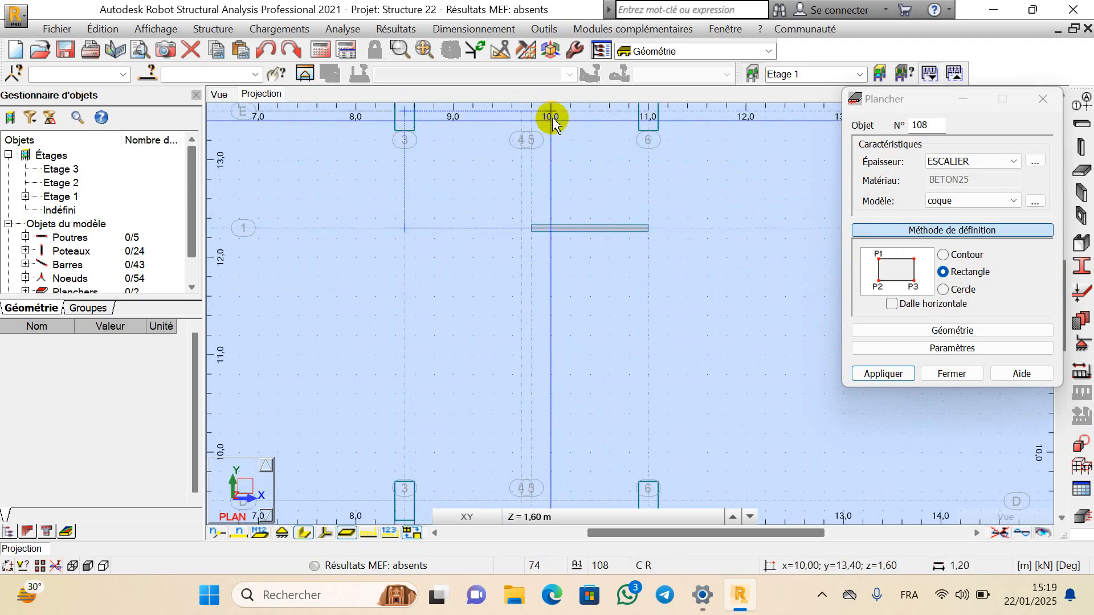
scroll(564, 119, down, 1)
scroll(627, 120, up, 2)
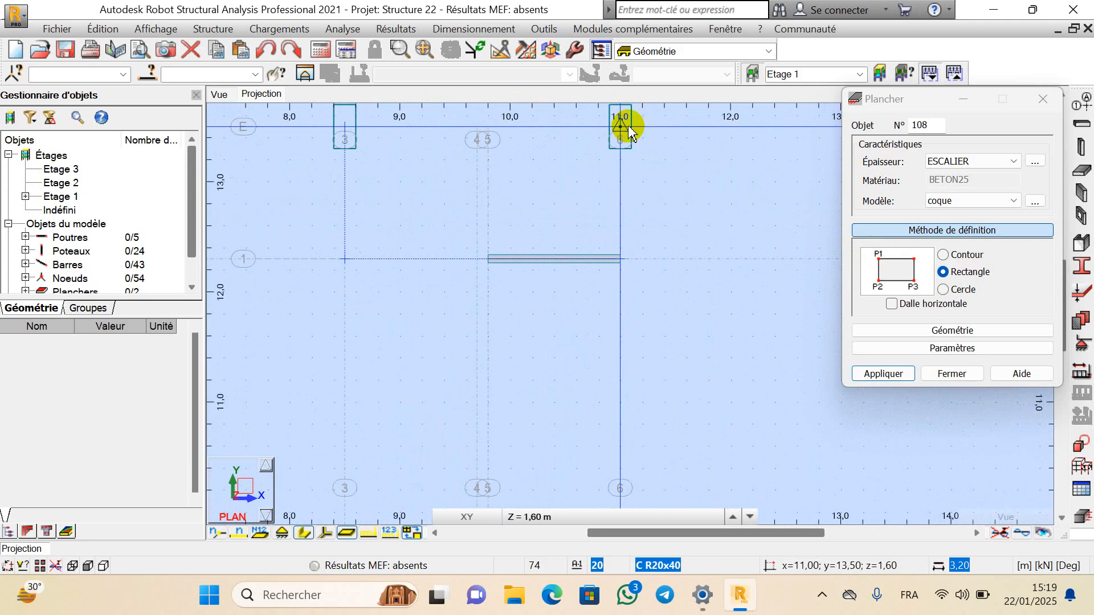
click(619, 126)
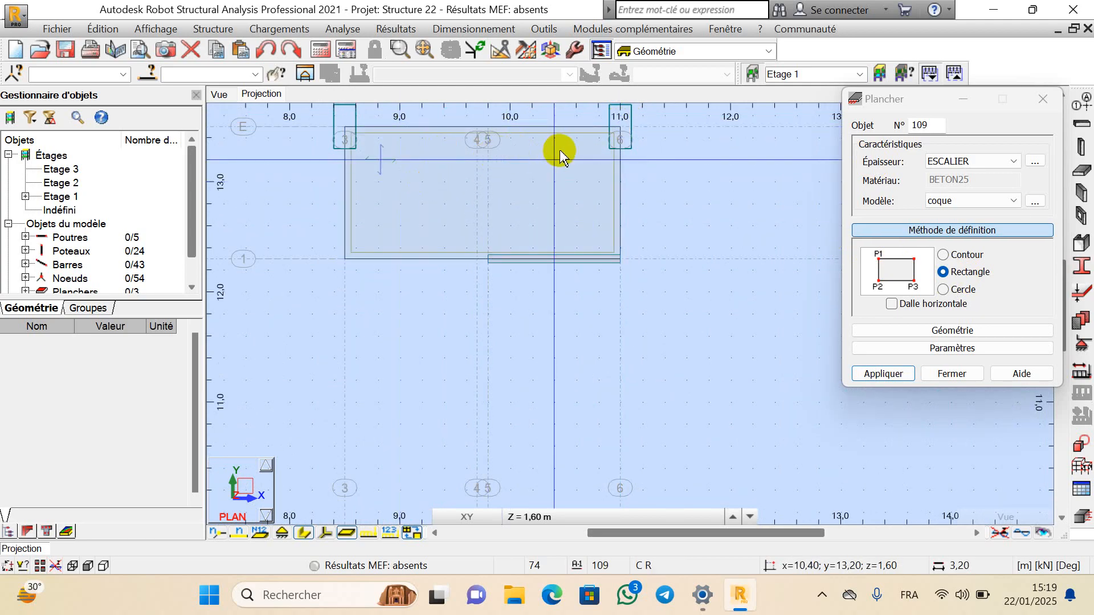
Leave drawing mode and undo the landing panel drawn between construction lines 1 and E
right_click(539, 181)
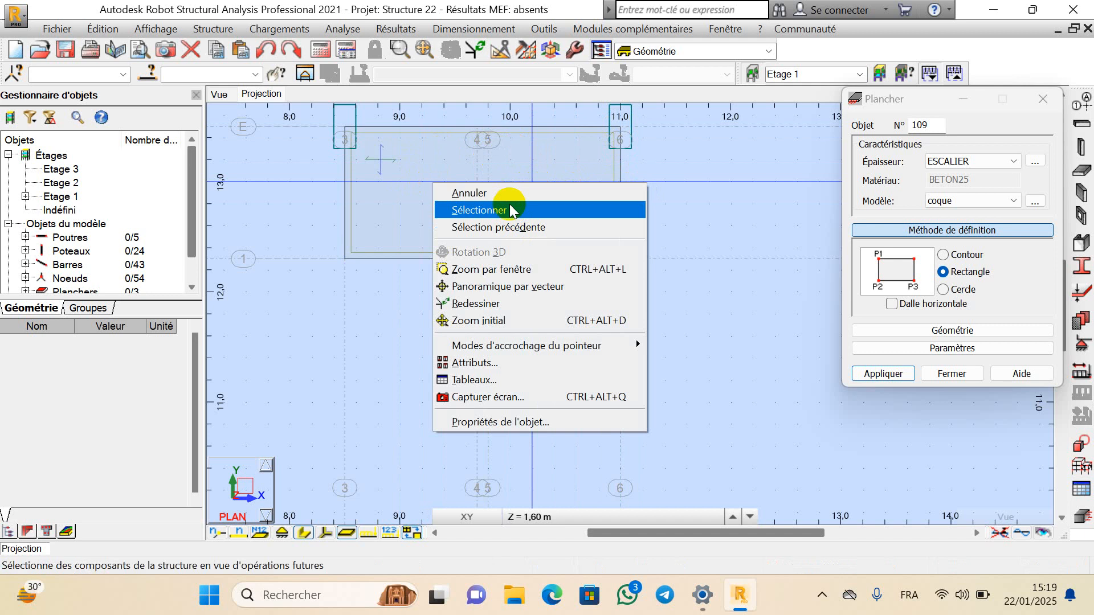
click(453, 150)
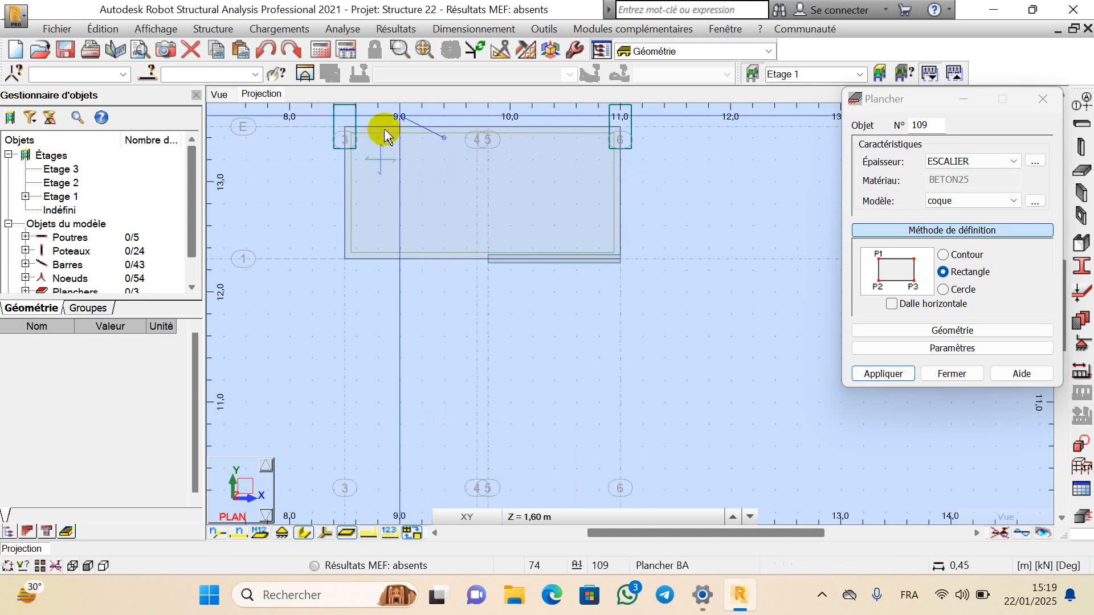
right_click(442, 140)
click(442, 152)
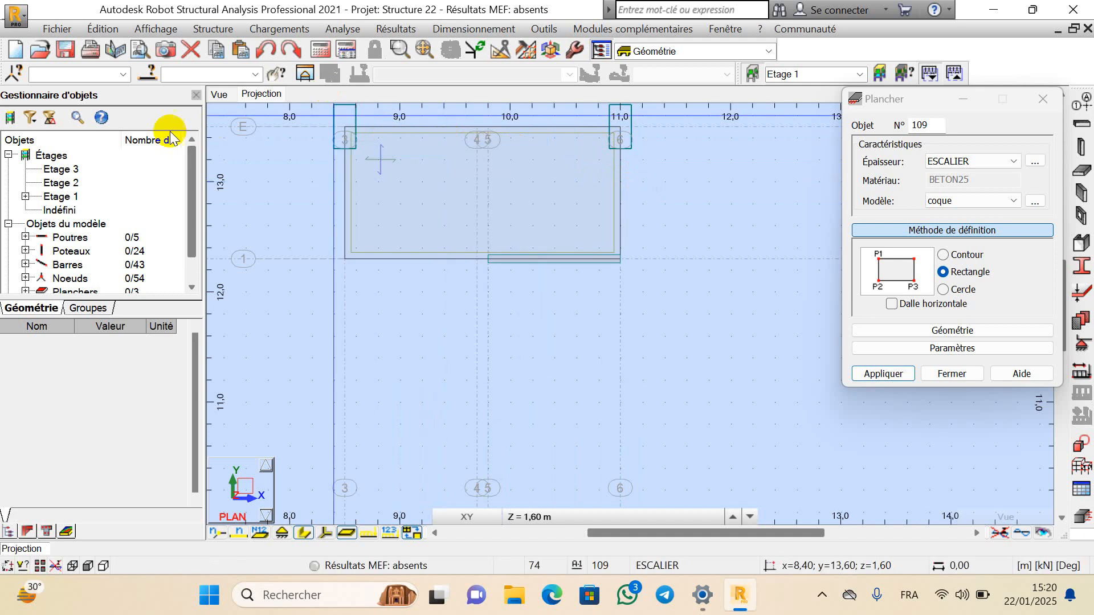
click(267, 52)
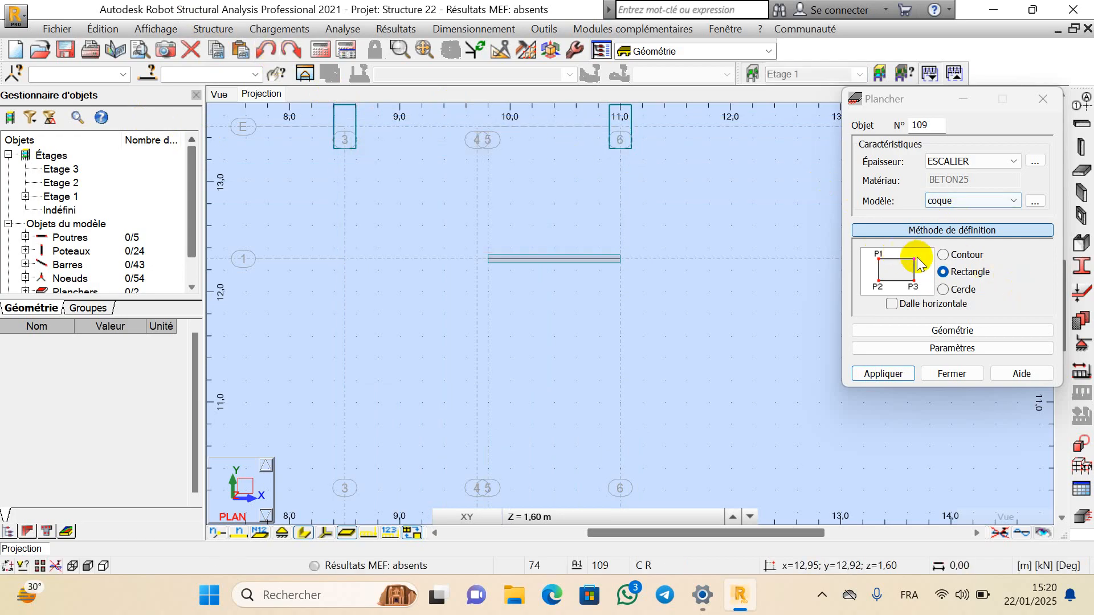
Try to draw the landing again as a horizontal rectangular slab from x=8.50, y=12.30 to x=11.00, y=13.50
click(892, 305)
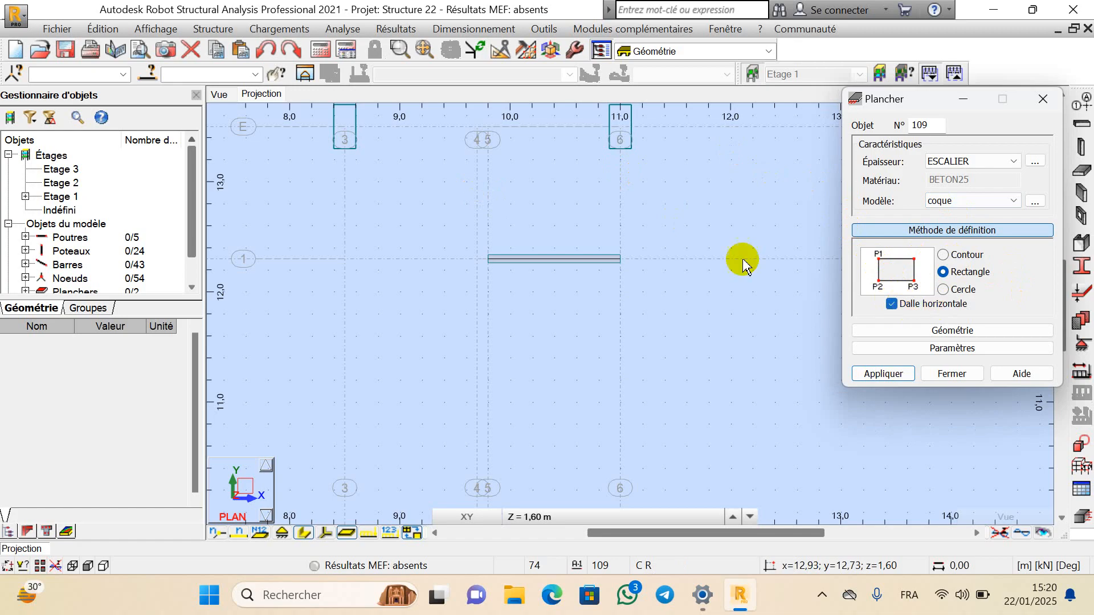
click(345, 259)
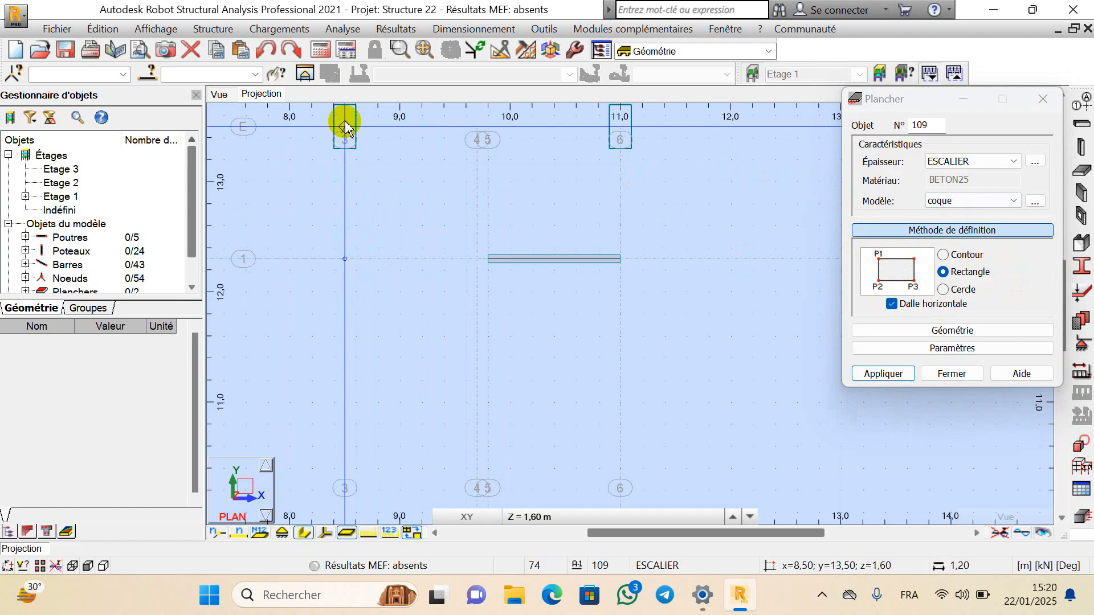
click(621, 127)
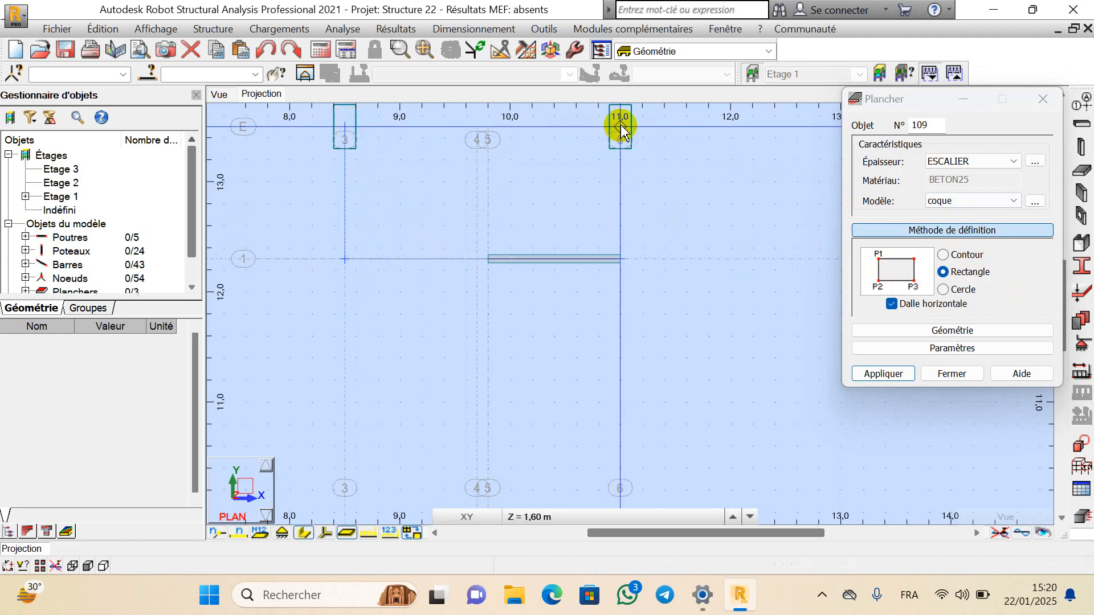
scroll(264, 208, down, 4)
scroll(340, 206, up, 3)
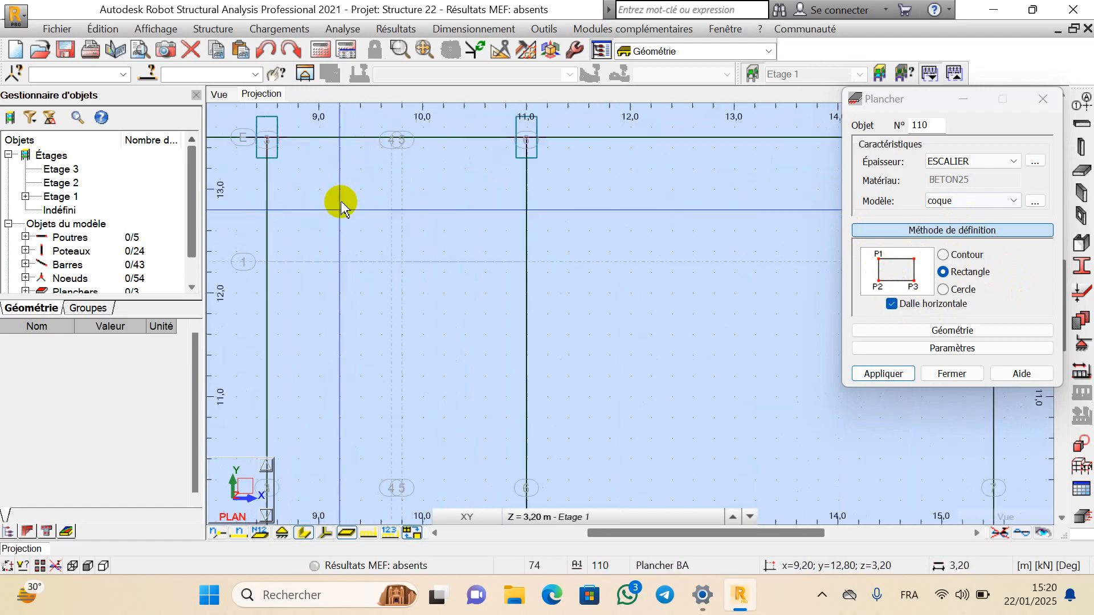
scroll(360, 207, down, 3)
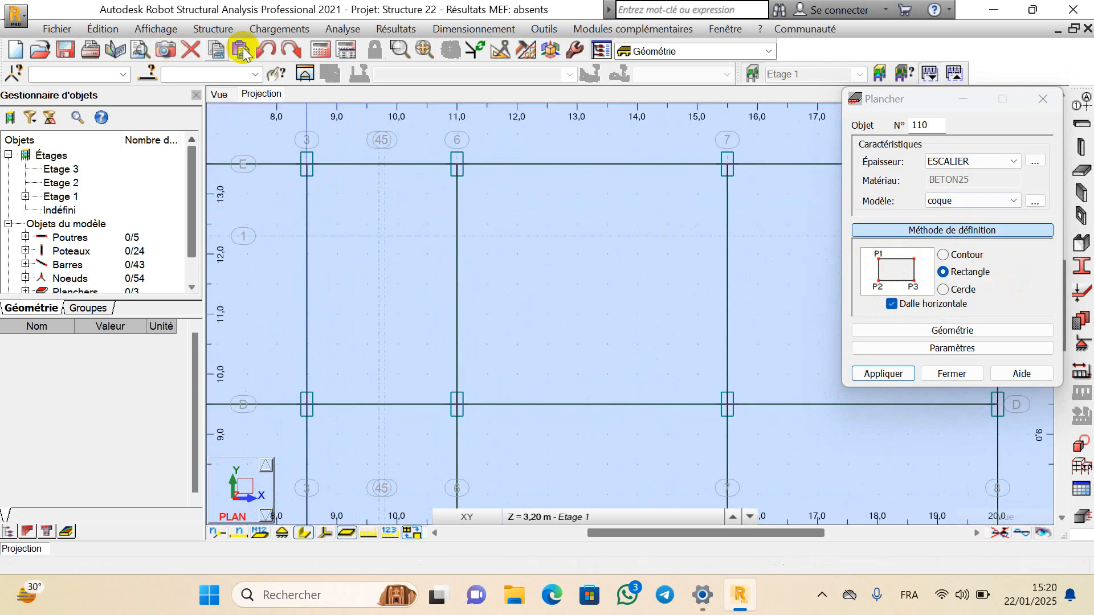
Undo the latest horizontal landing attempt
click(265, 50)
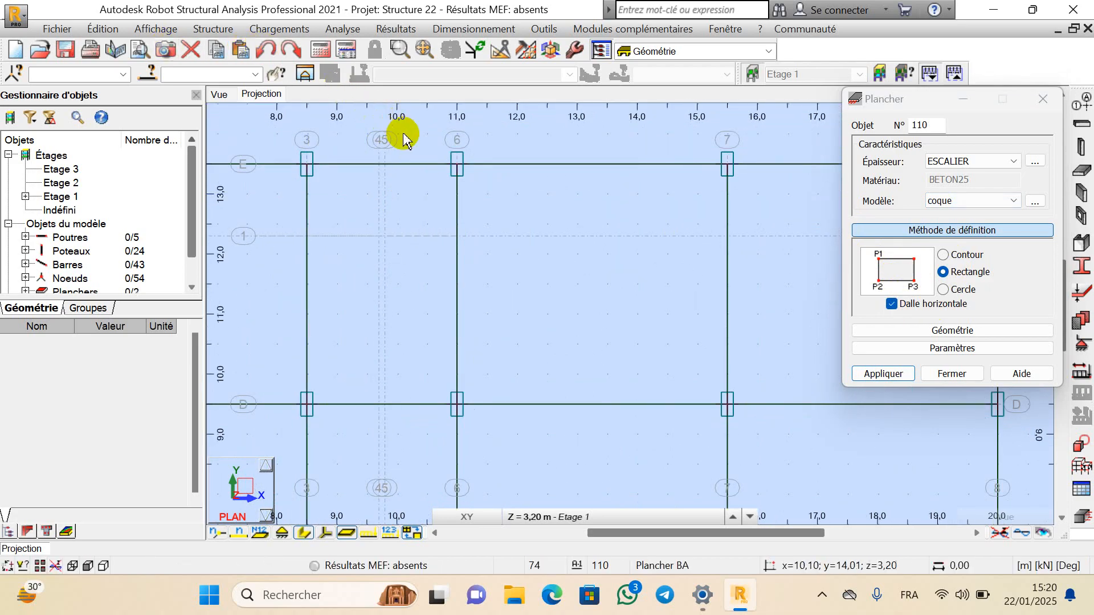
click(291, 52)
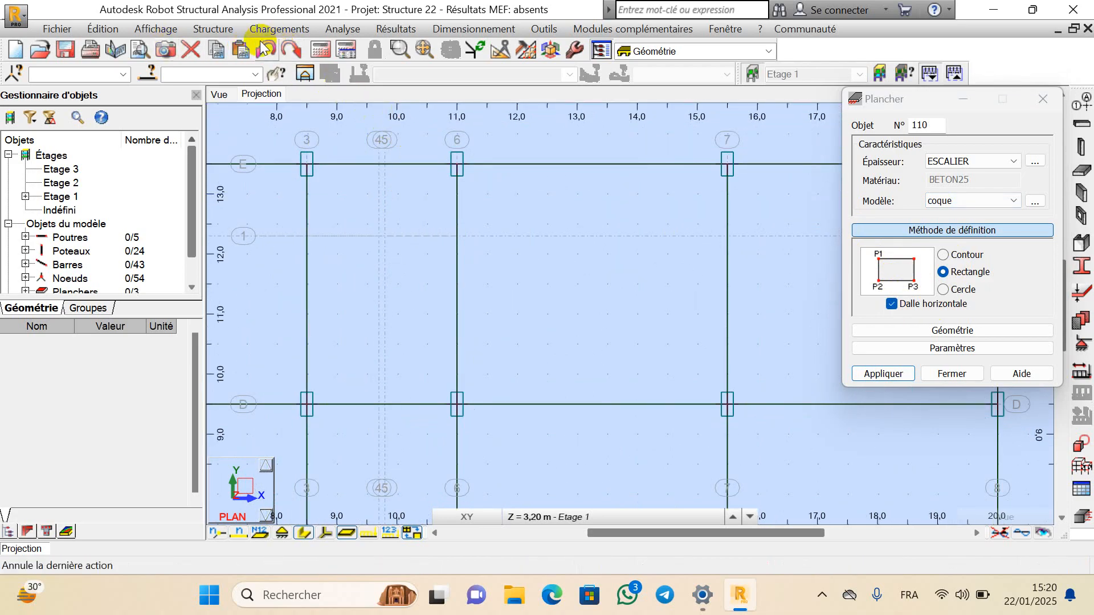
click(264, 49)
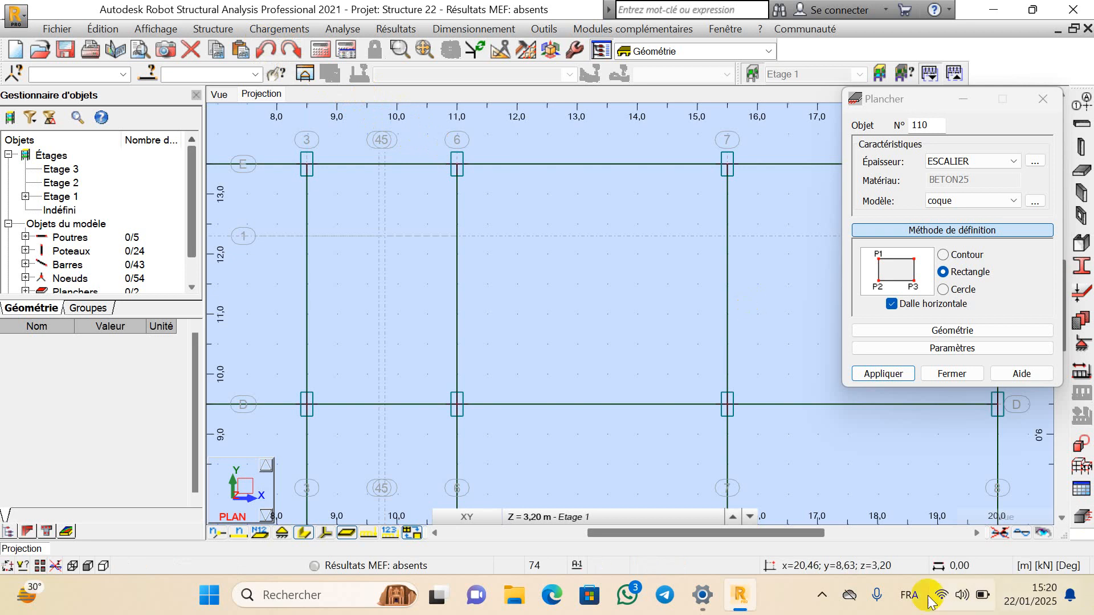
click(822, 595)
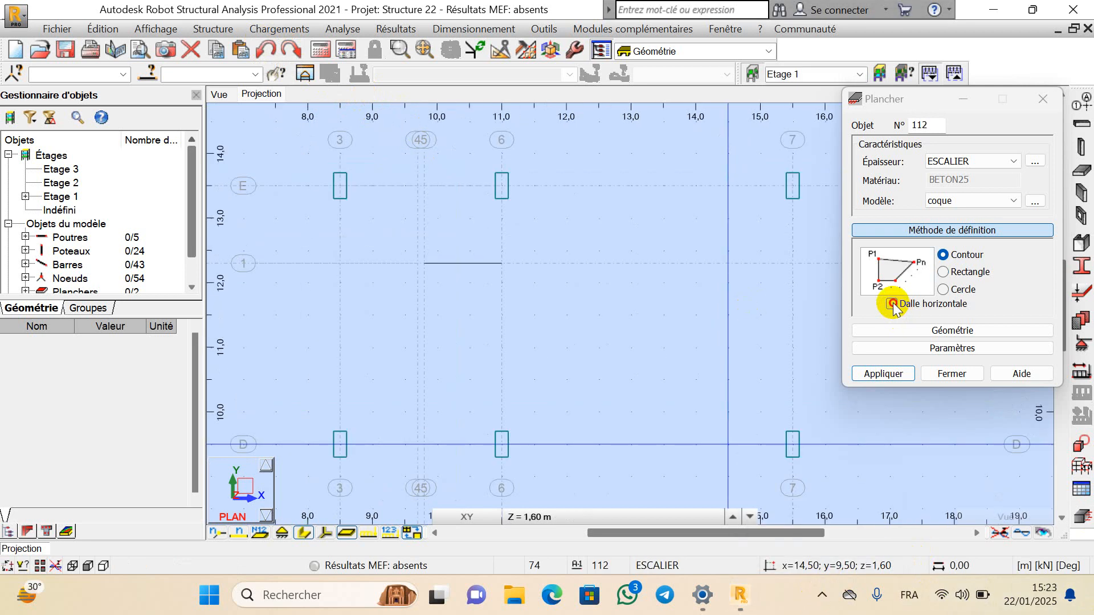
Turn on the floor panel's horizontal slab option and switch its definition method from contour to rectangle
click(892, 305)
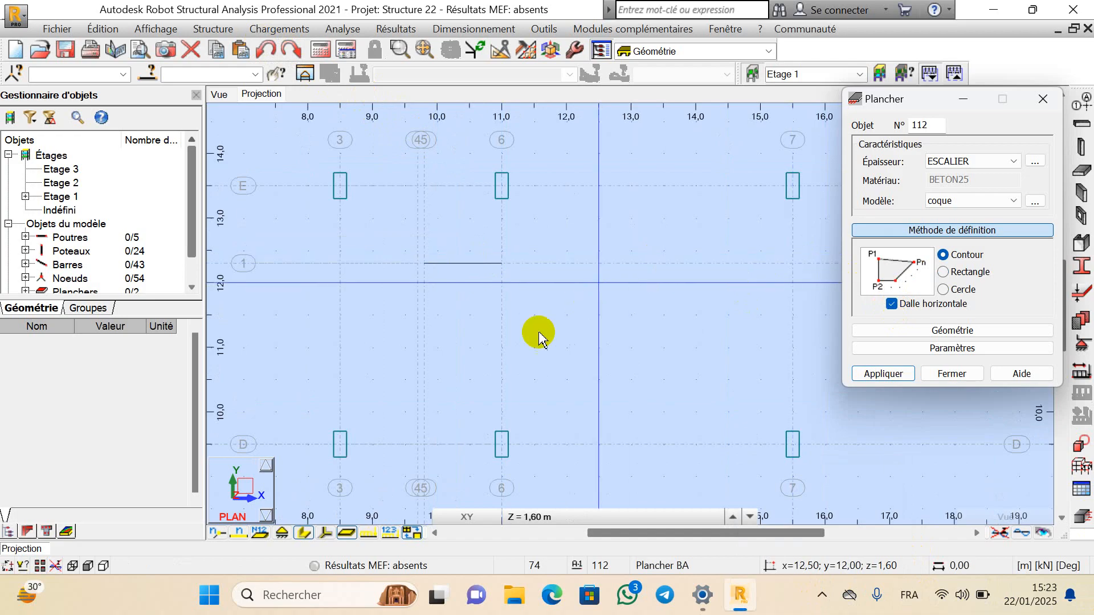
scroll(342, 268, up, 3)
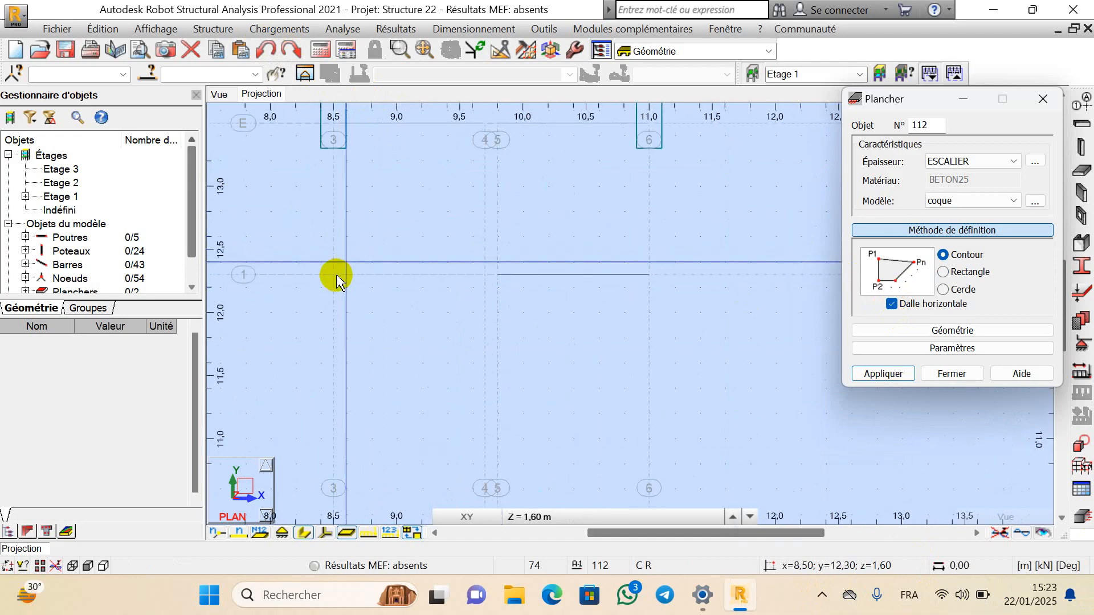
click(335, 275)
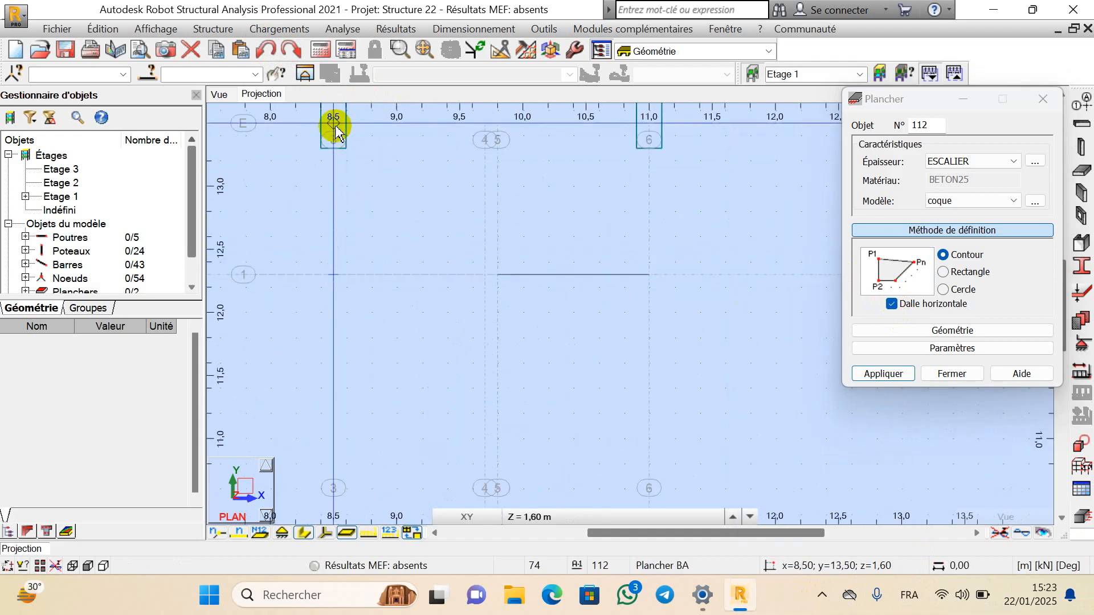
scroll(335, 137, down, 3)
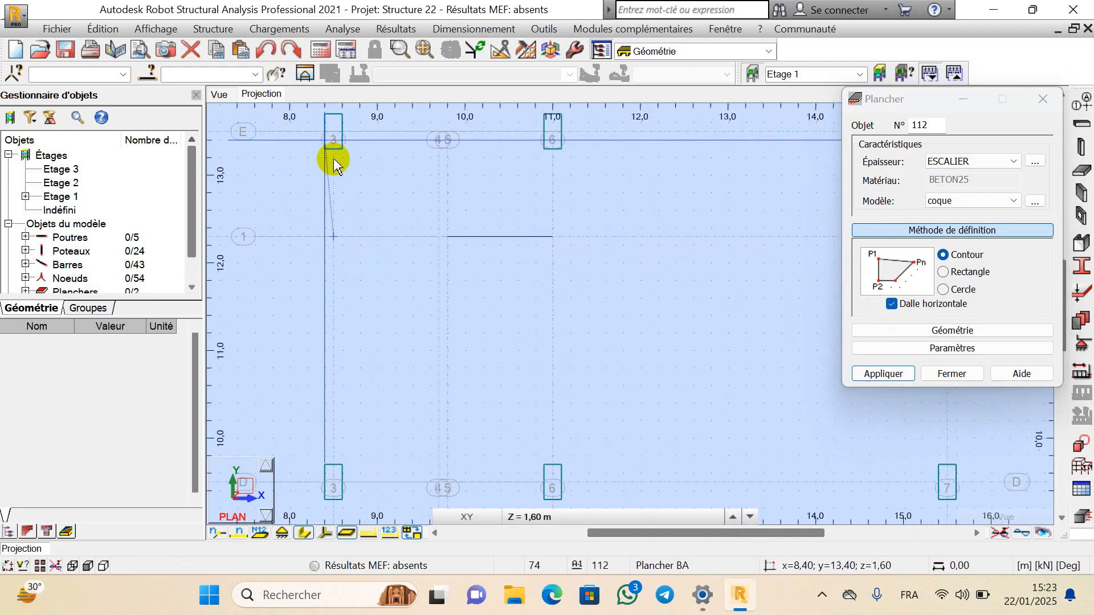
click(943, 273)
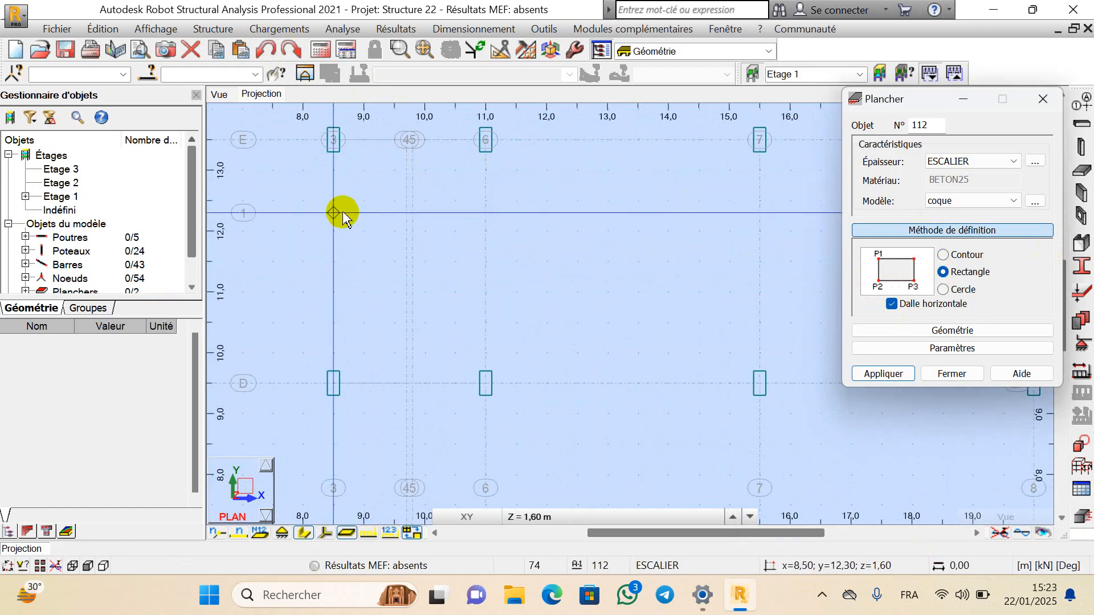
Draw the horizontal ESCALIER landing at 1.60 m through the corners x=8.50, y=12.30; x=8.50, y=13.50; and x=11.00, y=13.50
click(334, 212)
scroll(329, 219, down, 2)
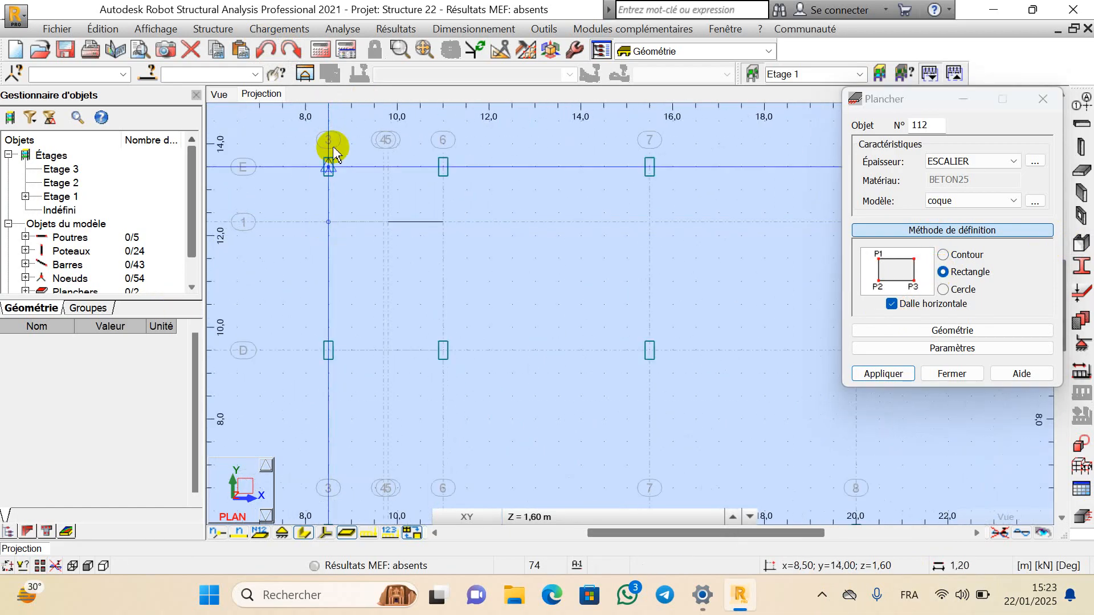
scroll(324, 169, up, 3)
click(333, 163)
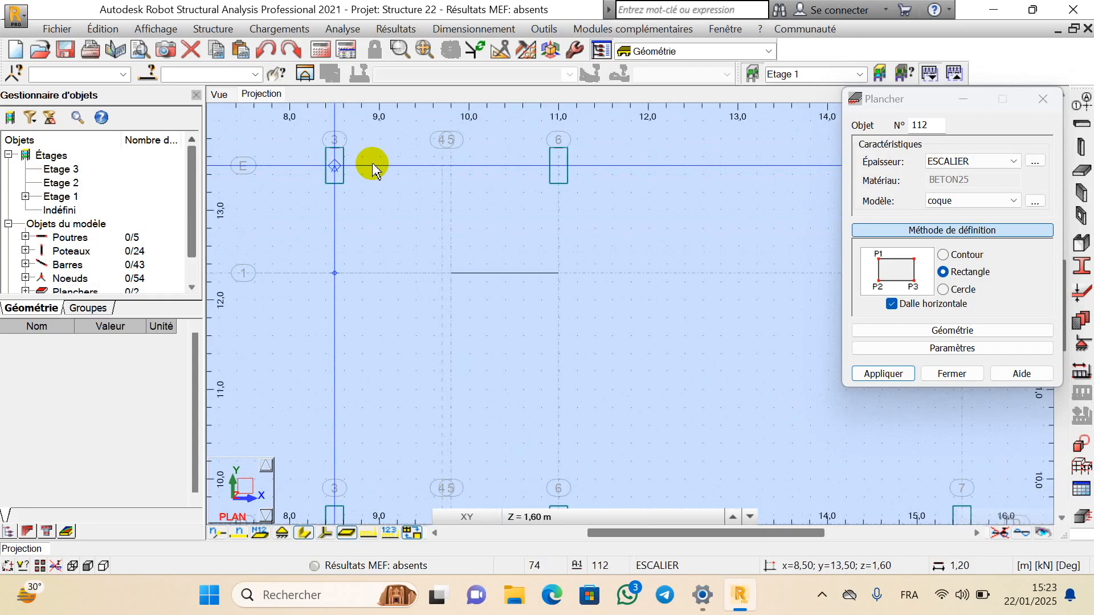
click(557, 164)
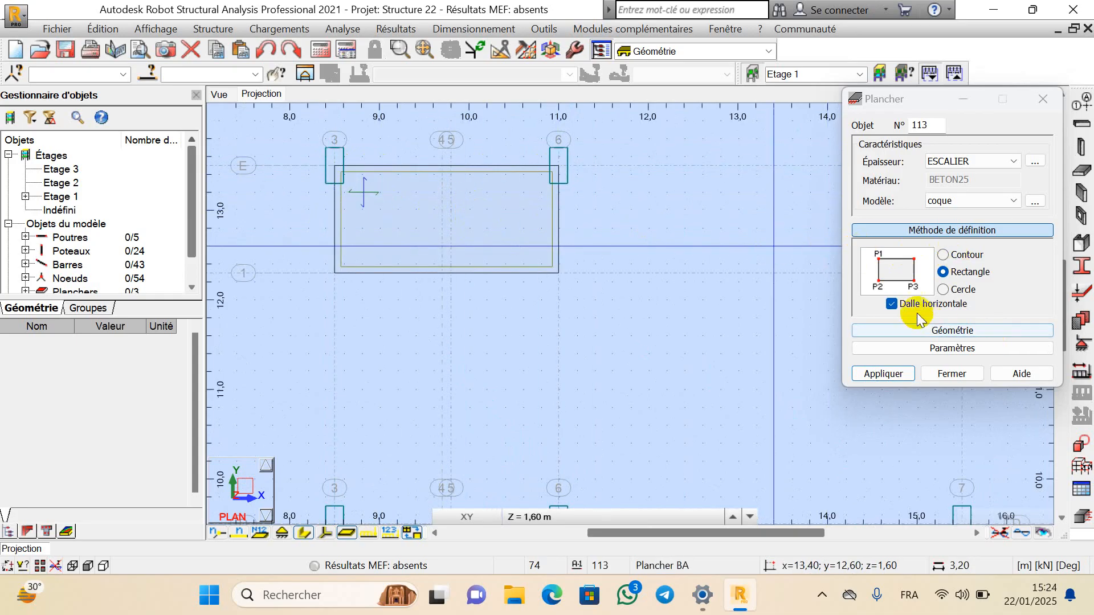
Turn off the horizontal slab option and start the second stair panel with its edge on construction line 1 from x=8.50 to x=9.70 m
click(892, 304)
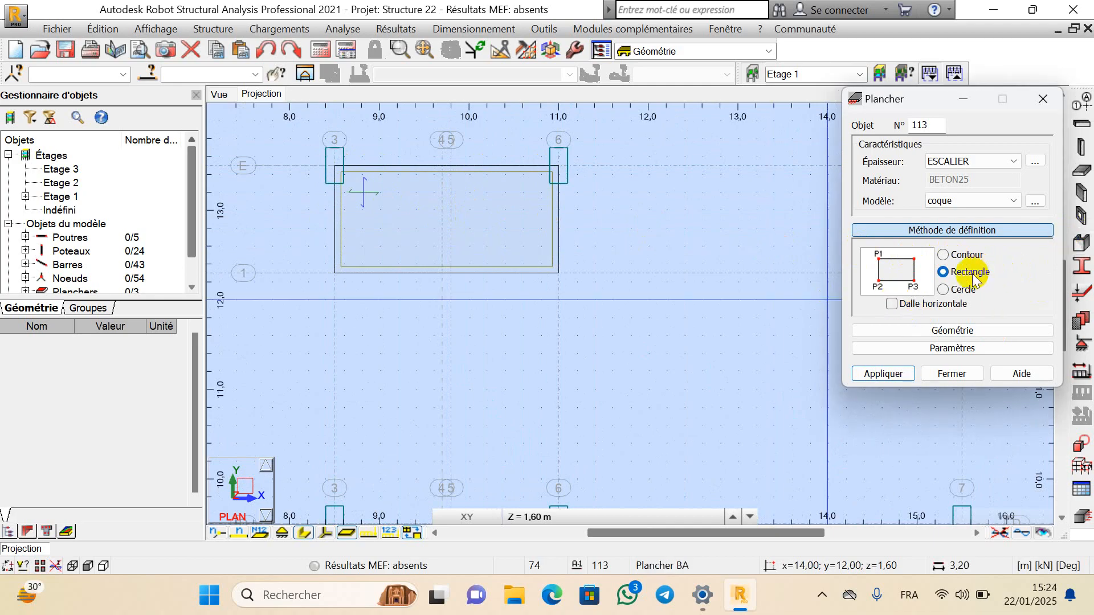
scroll(349, 283, up, 3)
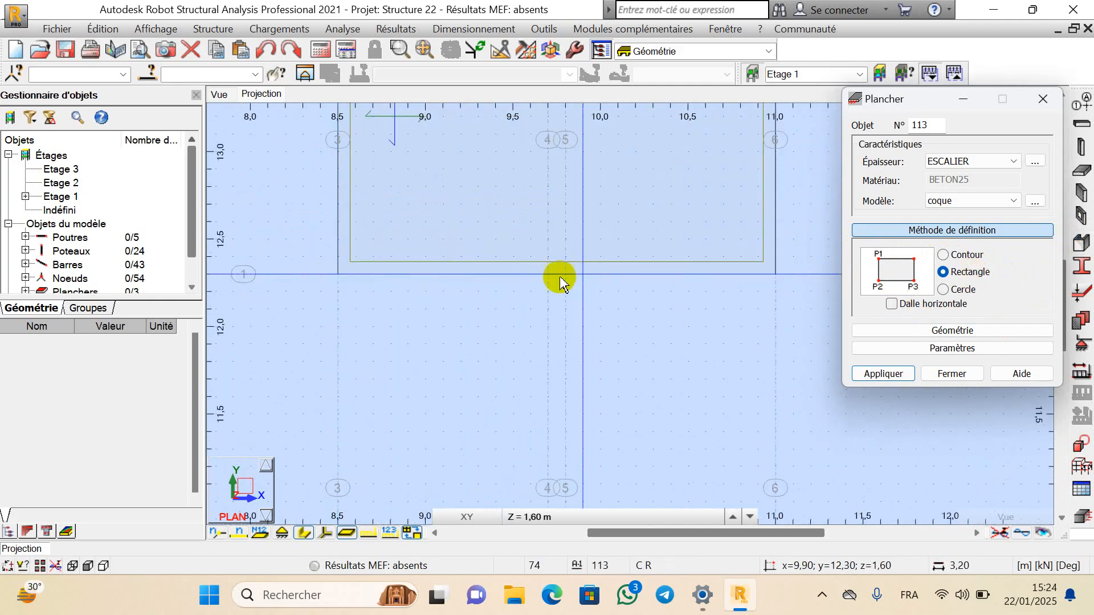
click(338, 274)
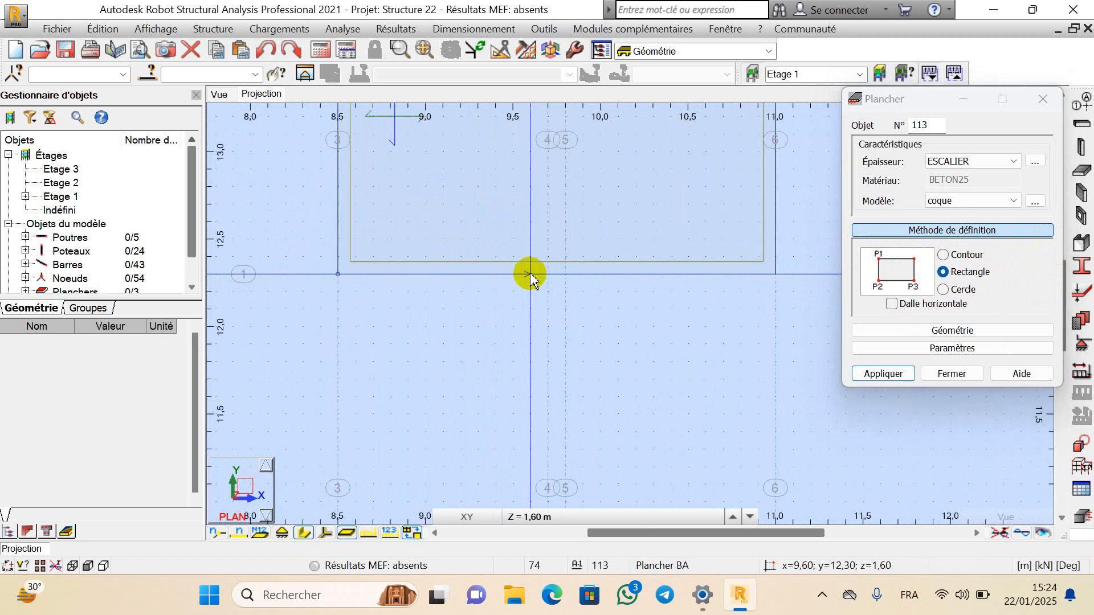
scroll(513, 256, down, 4)
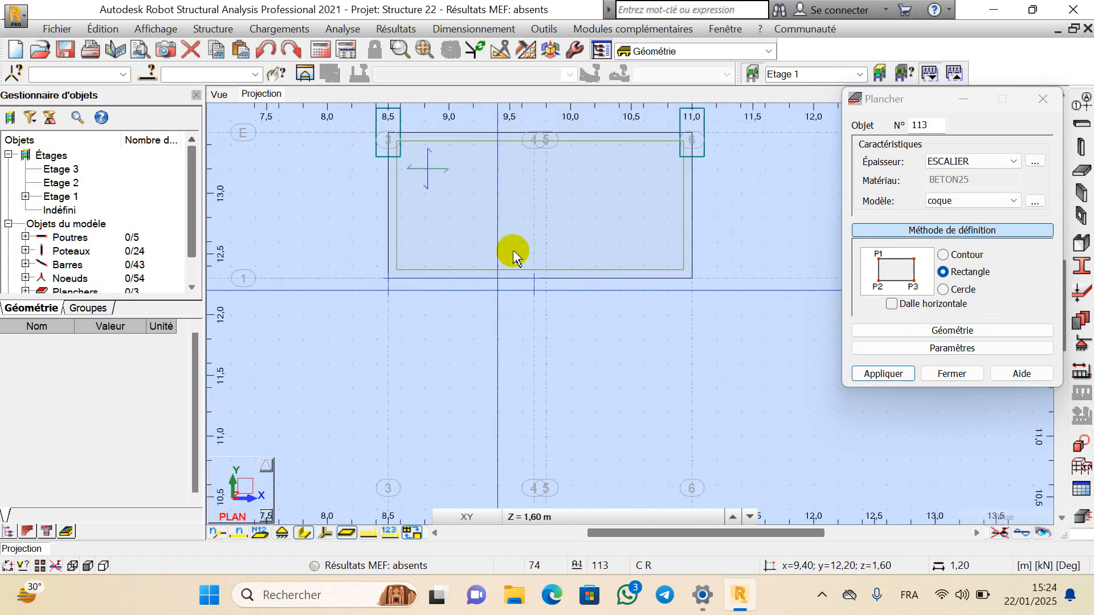
Complete the inclined stair panel at the Etage 1 level, 3.20 m, placing its third corner at x=9.70, y=9.50 on line D
click(707, 517)
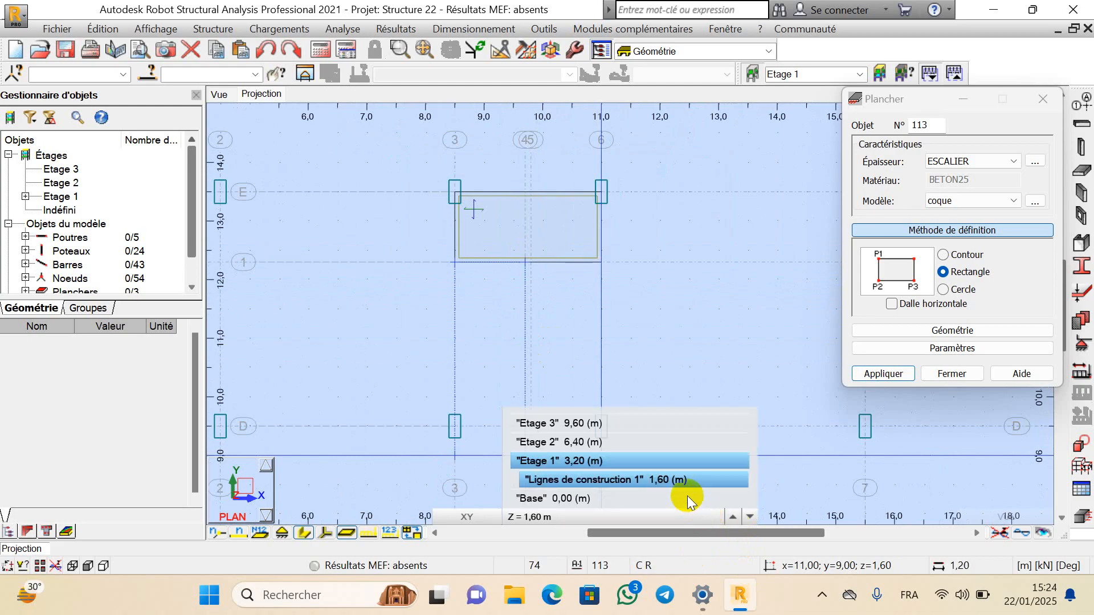
click(671, 455)
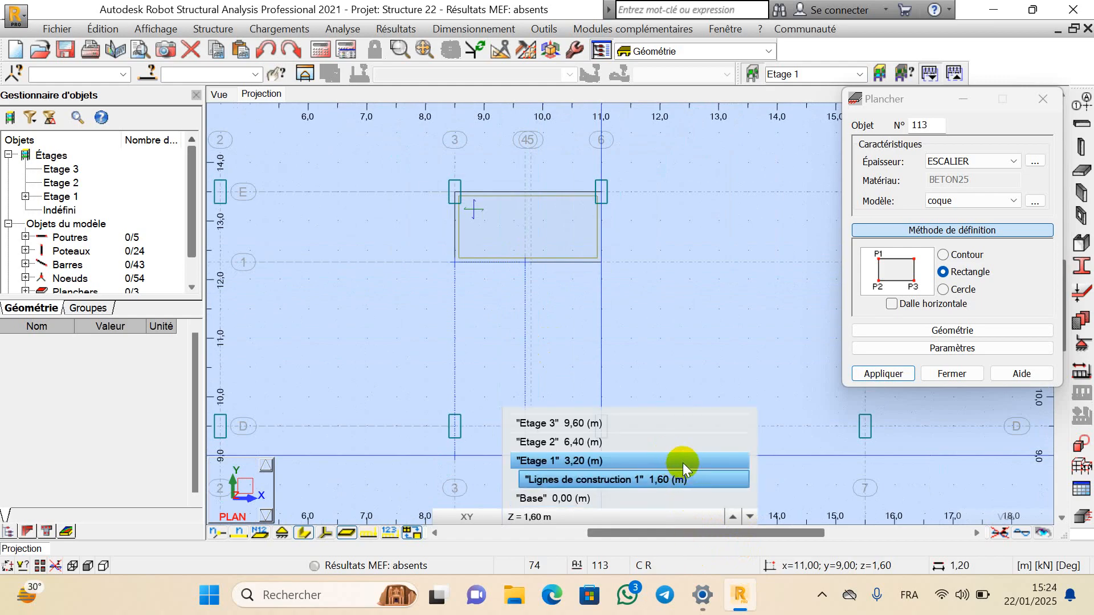
click(682, 462)
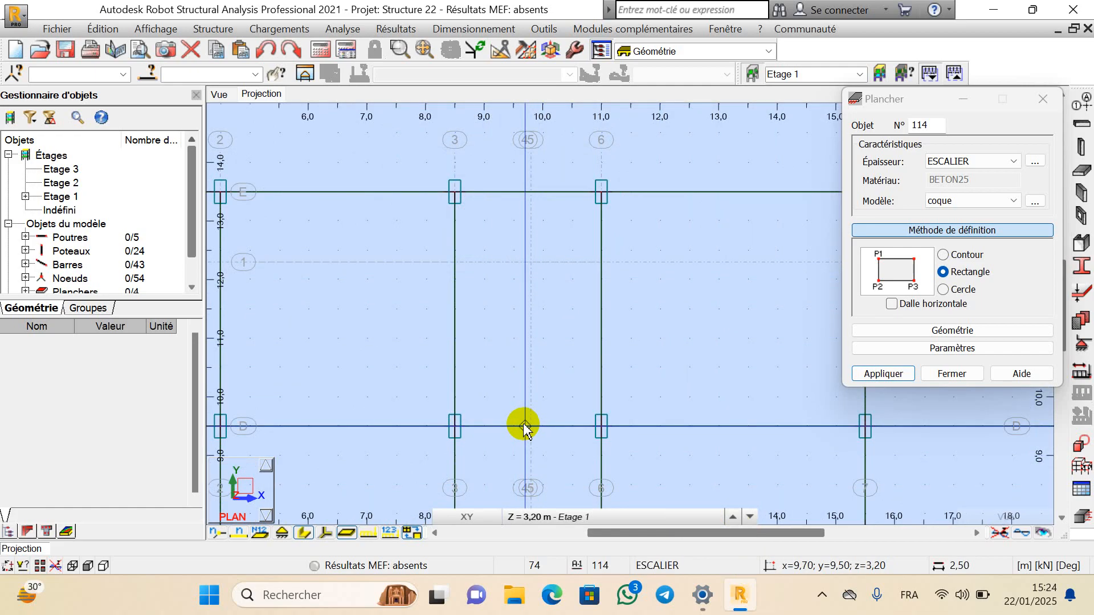
scroll(525, 426, up, 2)
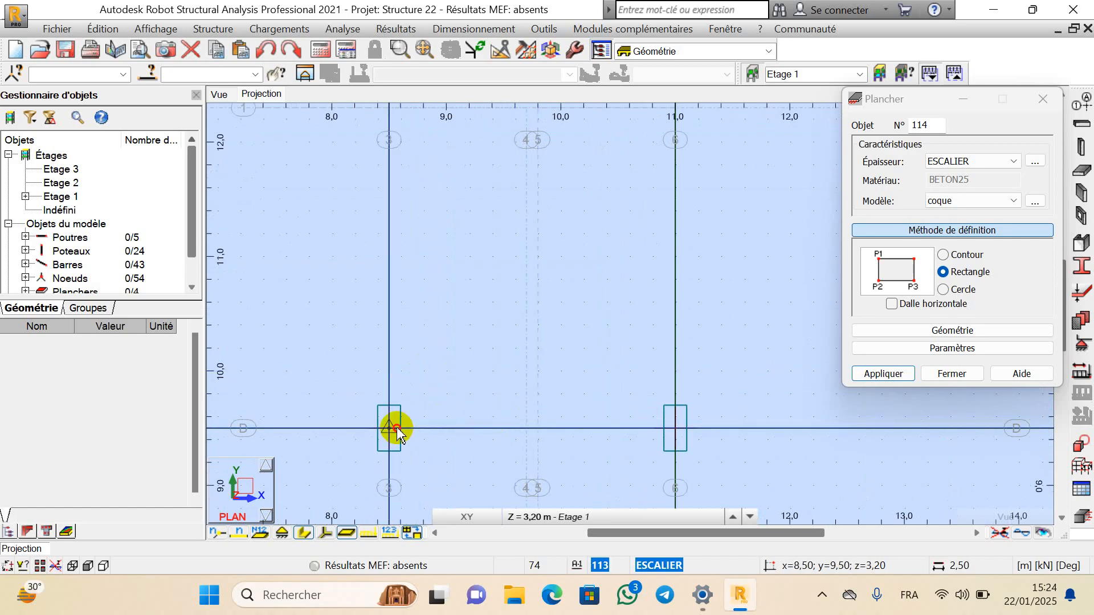
scroll(501, 405, down, 2)
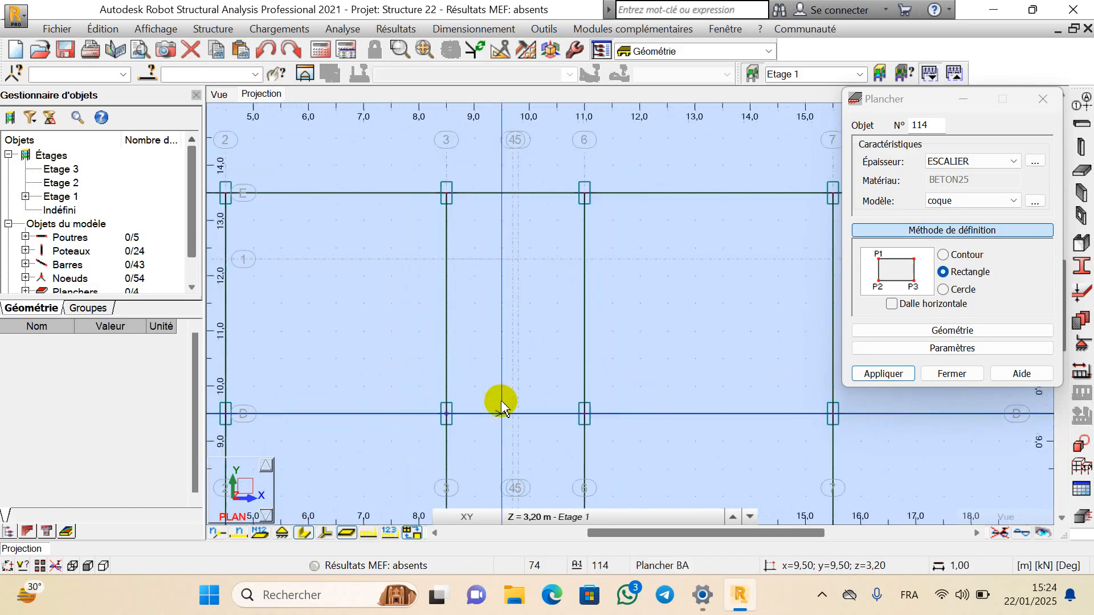
click(821, 595)
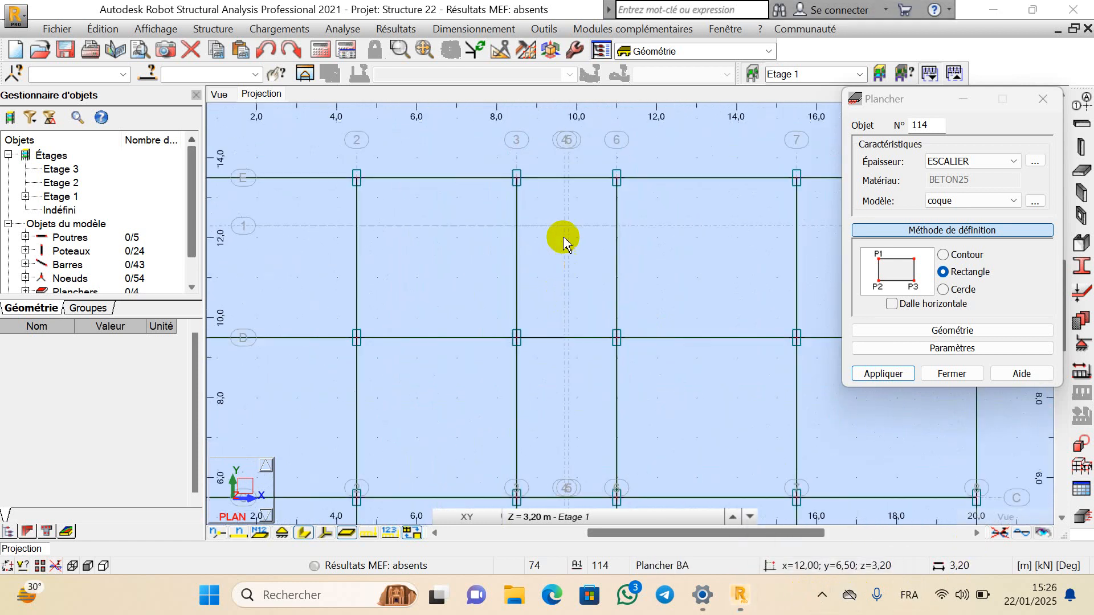
Examine the two inclined stair flights and the landing in the 3D view from several angles
scroll(564, 242, up, 1)
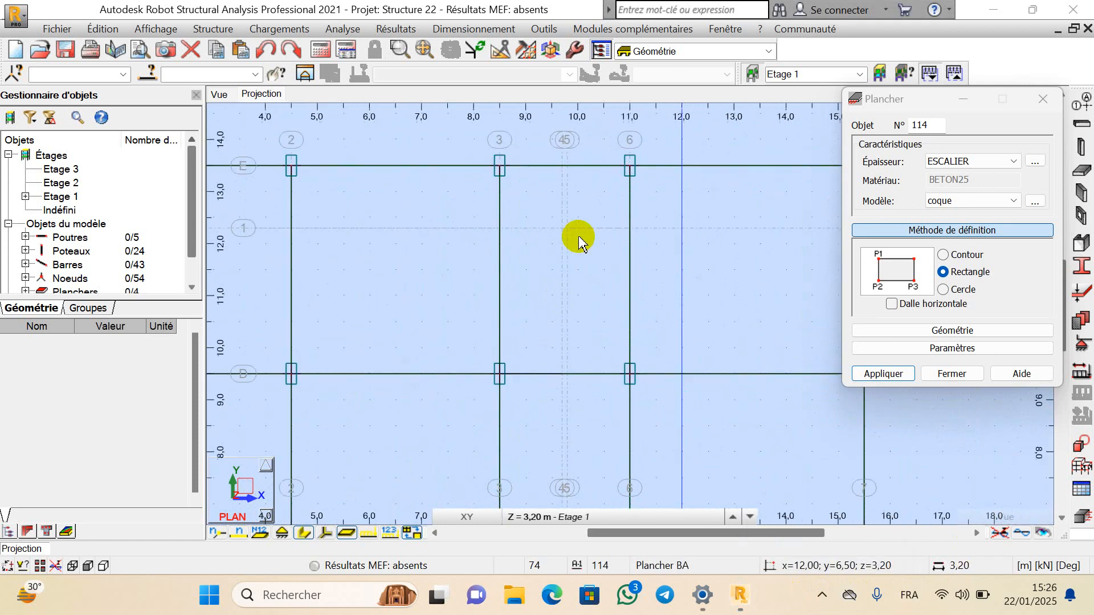
scroll(604, 202, down, 1)
scroll(564, 171, up, 3)
scroll(525, 199, down, 2)
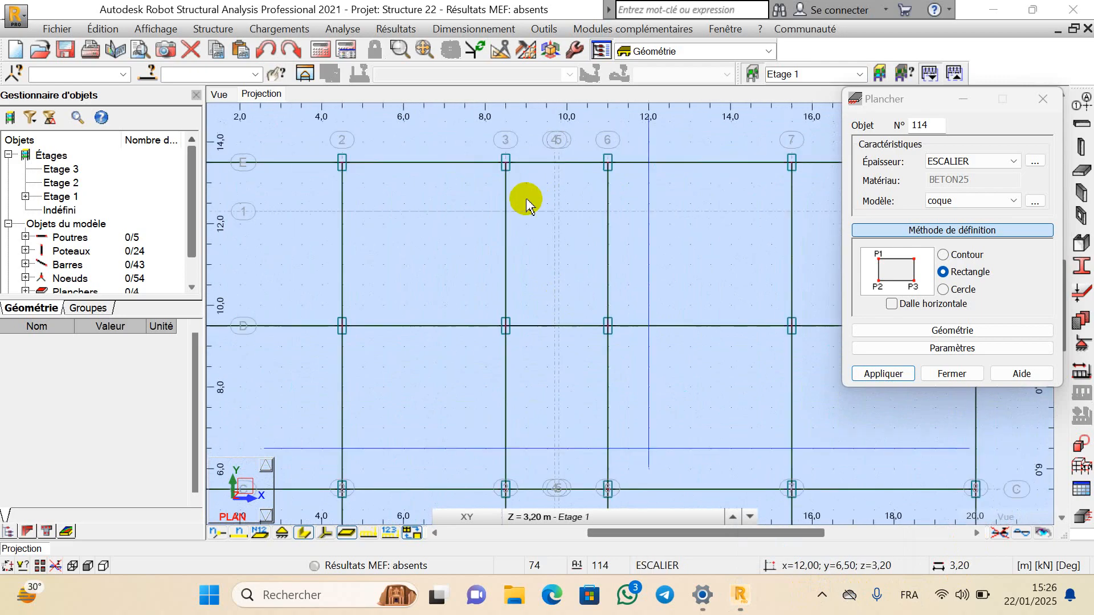
click(218, 100)
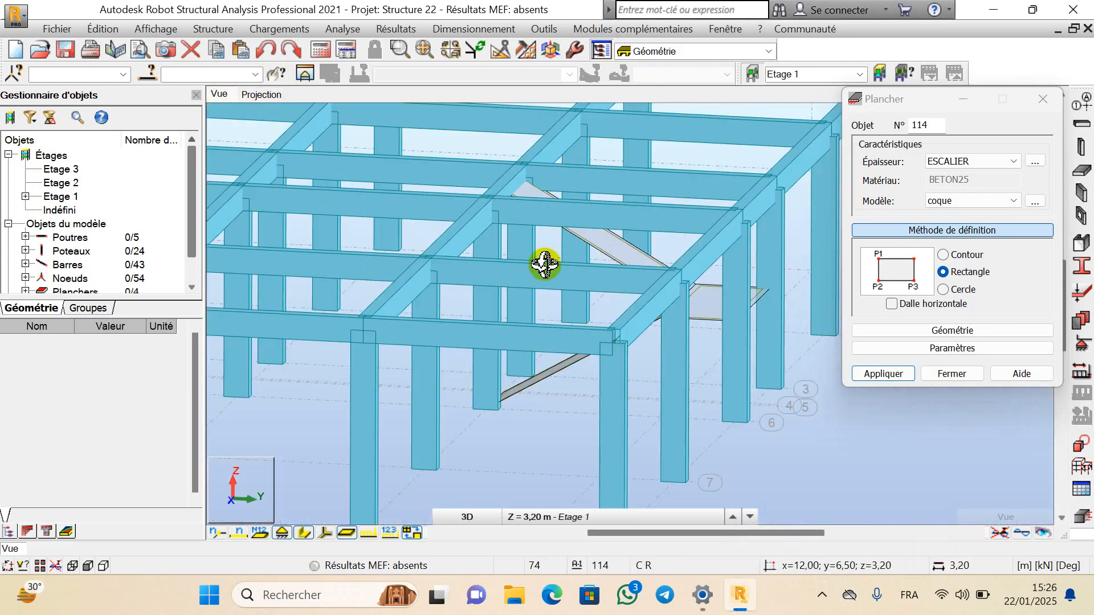
shift+middle_drag(546, 265, 624, 262)
scroll(513, 237, down, 5)
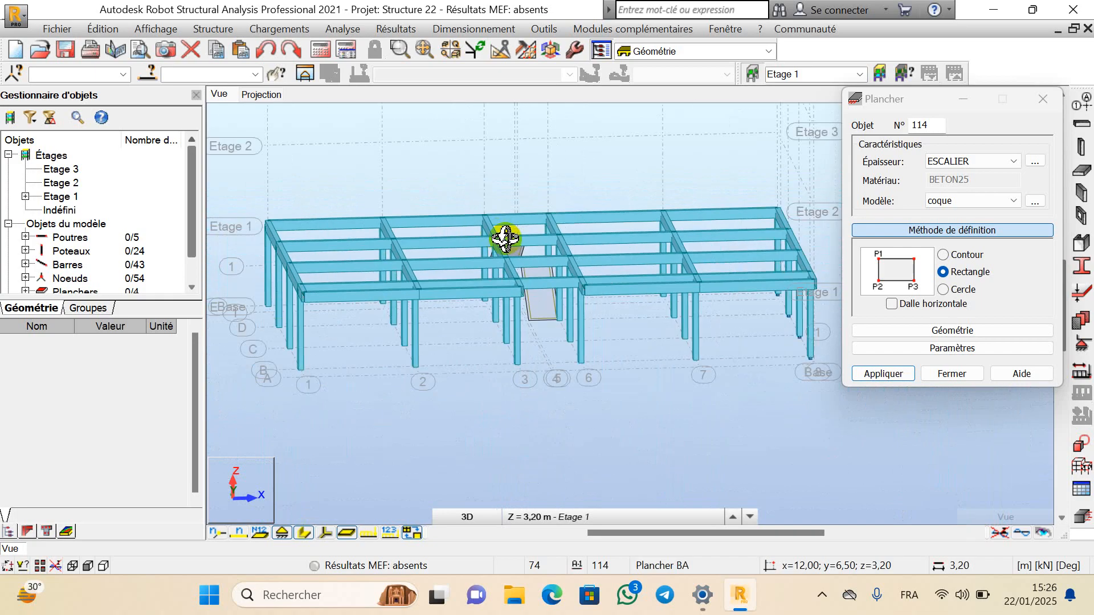
mouse_move(505, 239)
shift+middle_down()
mouse_move(593, 227)
mouse_move(501, 214)
mouse_move(570, 249)
mouse_move(491, 247)
mouse_move(433, 190)
mouse_move(625, 224)
mouse_move(559, 276)
mouse_move(481, 196)
mouse_move(566, 224)
mouse_move(615, 194)
mouse_move(574, 183)
mouse_move(600, 227)
mouse_move(552, 180)
mouse_move(598, 214)
mouse_move(686, 203)
mouse_move(603, 203)
mouse_move(557, 152)
shift+middle_up()
scroll(557, 271, up, 5)
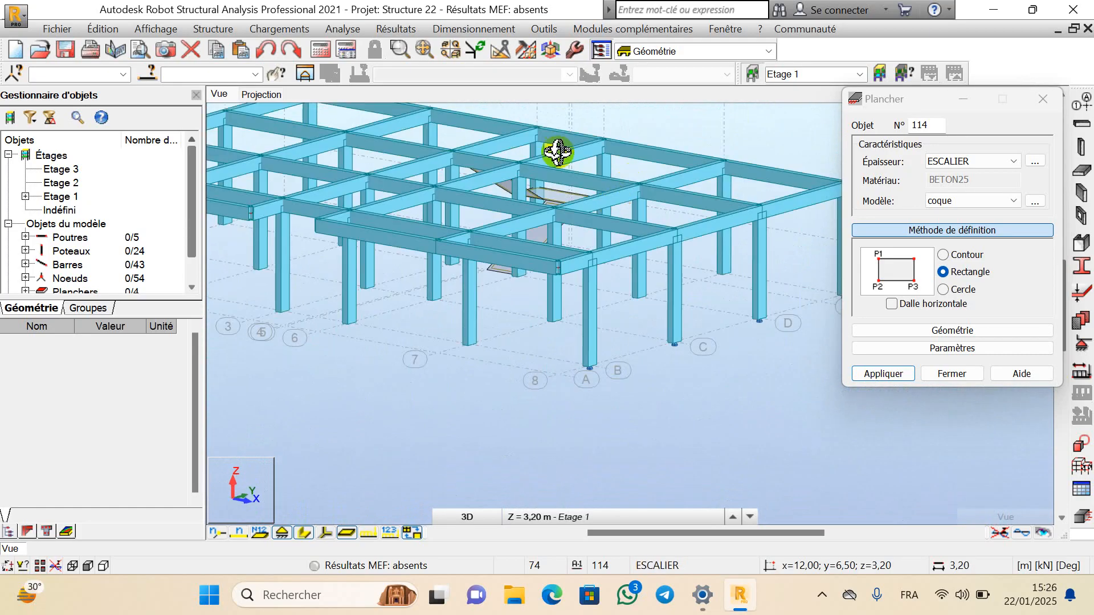
Set the plan projection to the "Lignes de construction 1" level at 1.60 m and close the floor panel definition
click(271, 97)
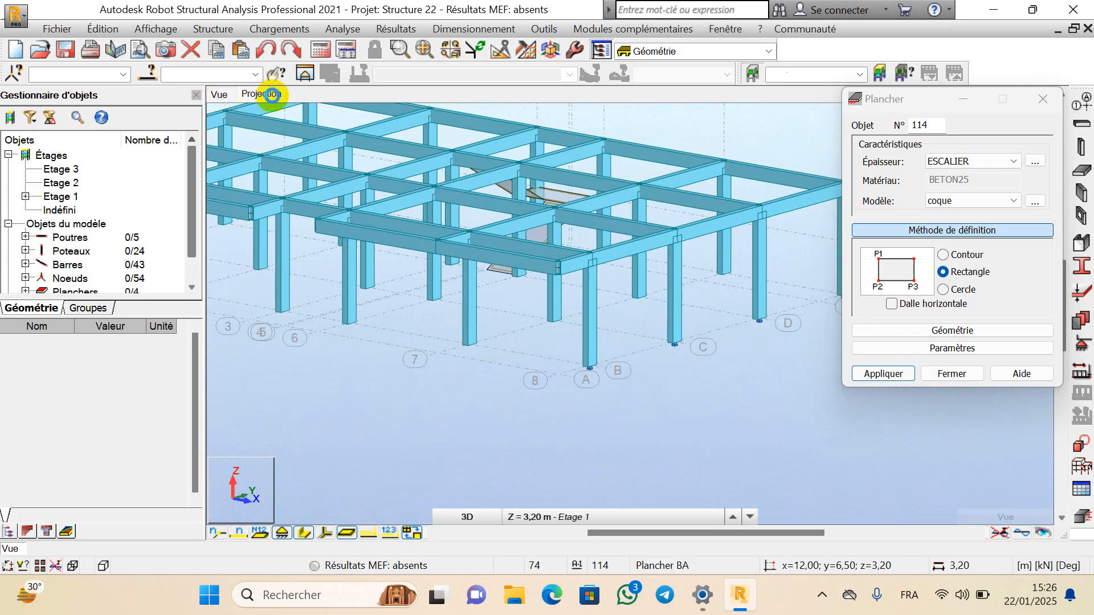
click(649, 515)
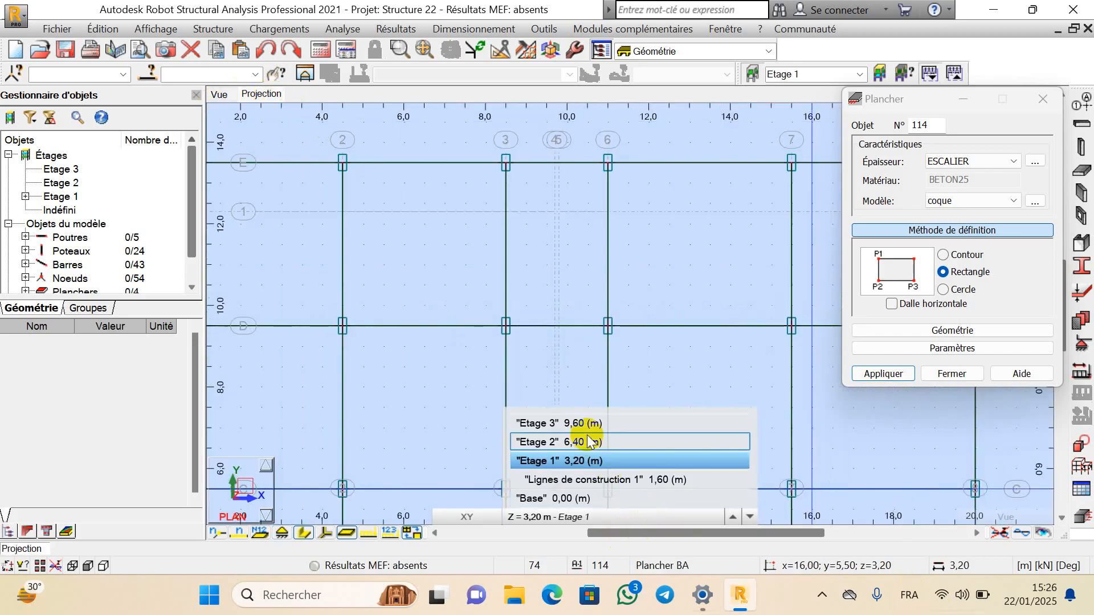
click(620, 480)
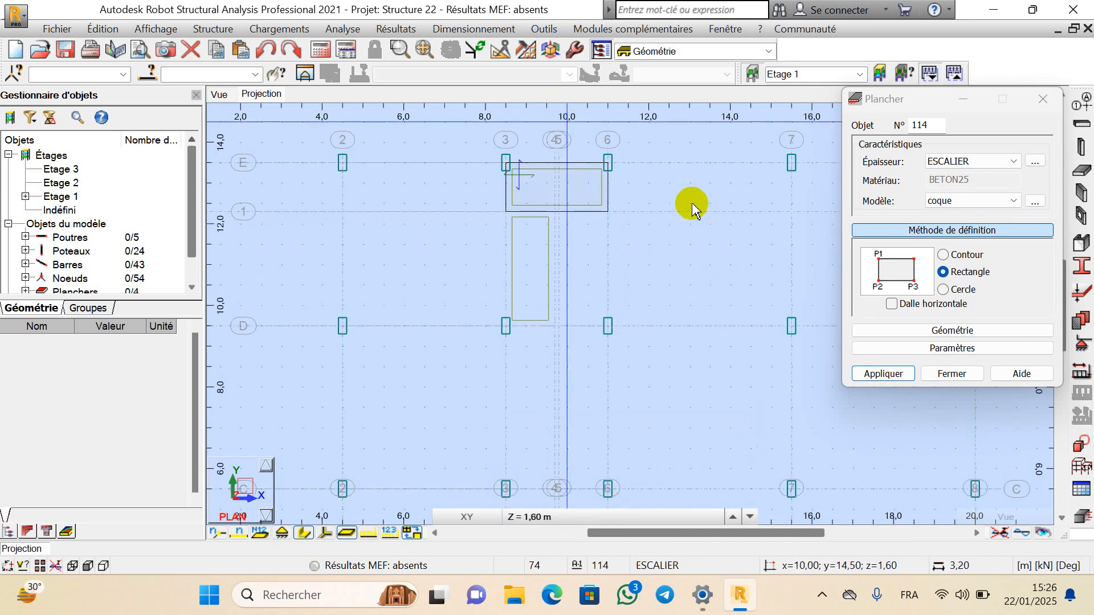
scroll(495, 210, up, 2)
scroll(587, 177, up, 3)
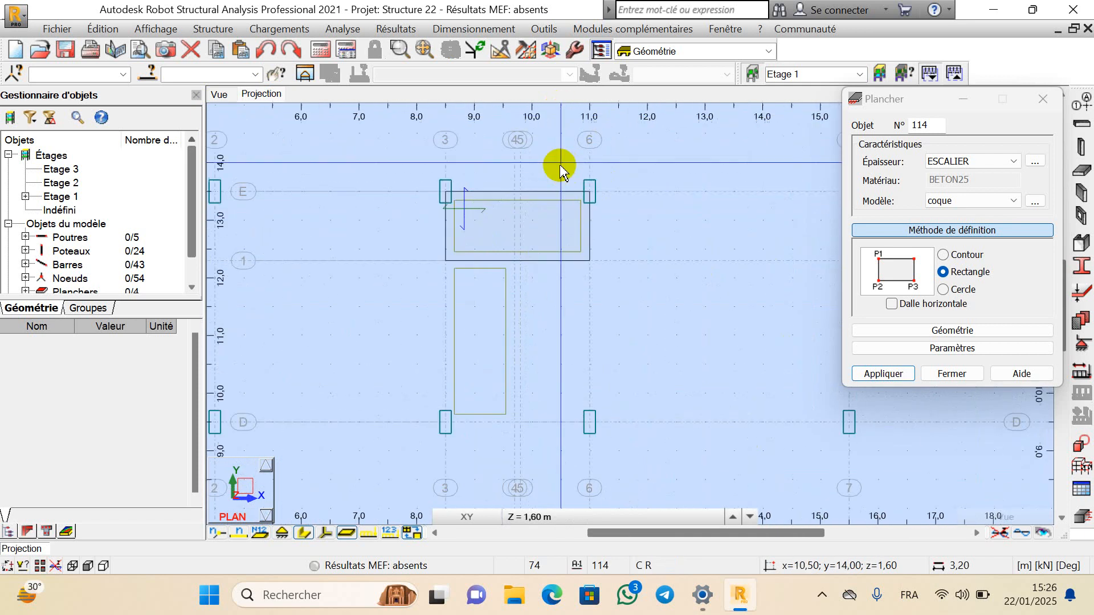
click(1043, 100)
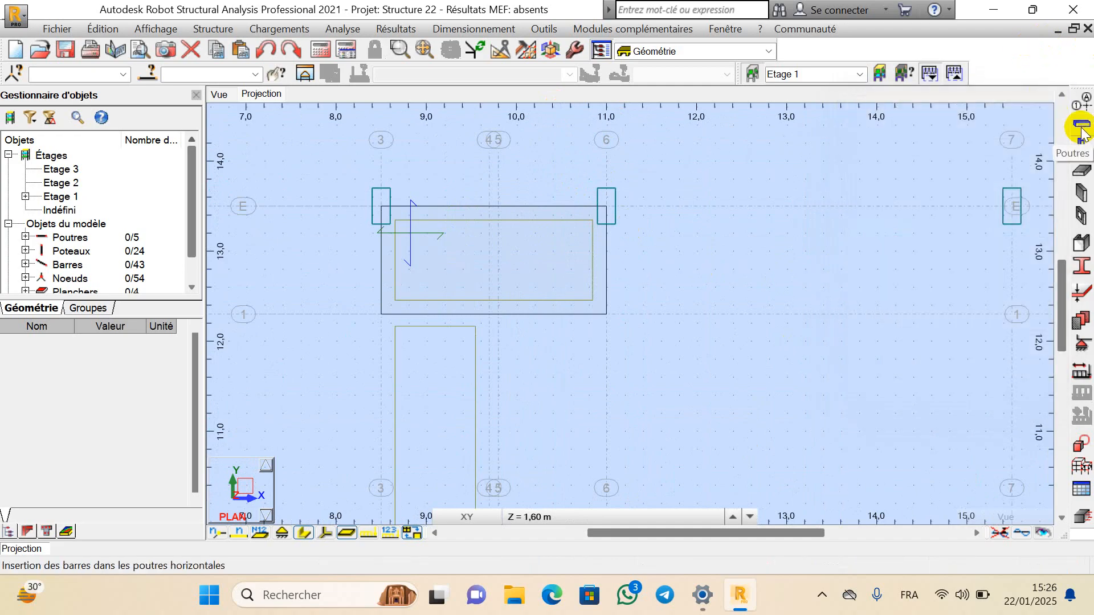
Add a horizontal Poutre BA beam, section B 30x50, along line E from x=8.50, y=13.50 to x=11.00, y=13.50 at 1.60 m
click(1083, 132)
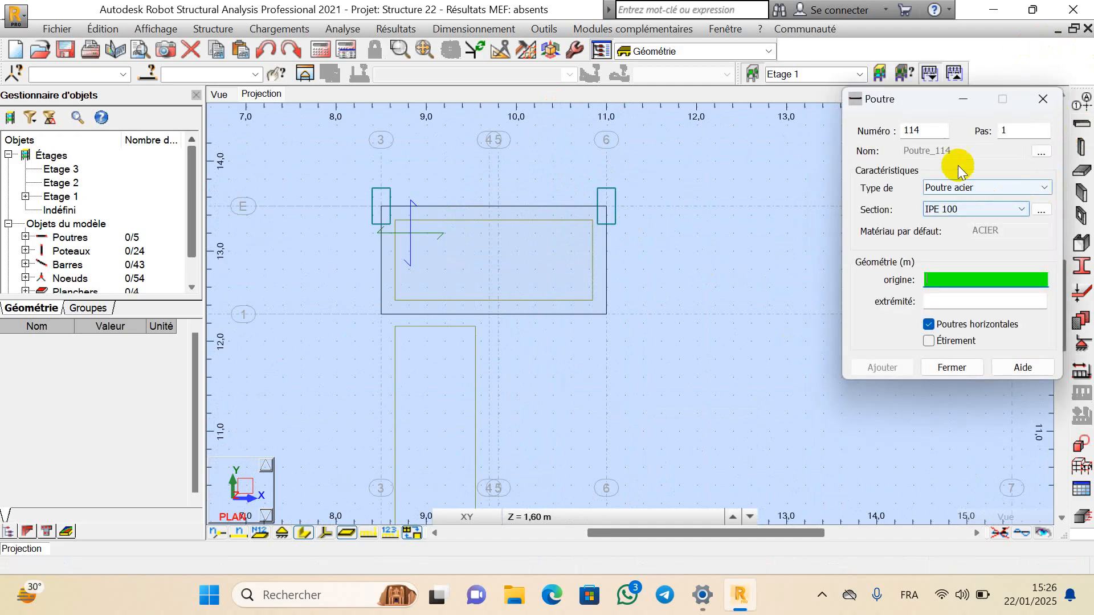
click(1044, 187)
click(962, 212)
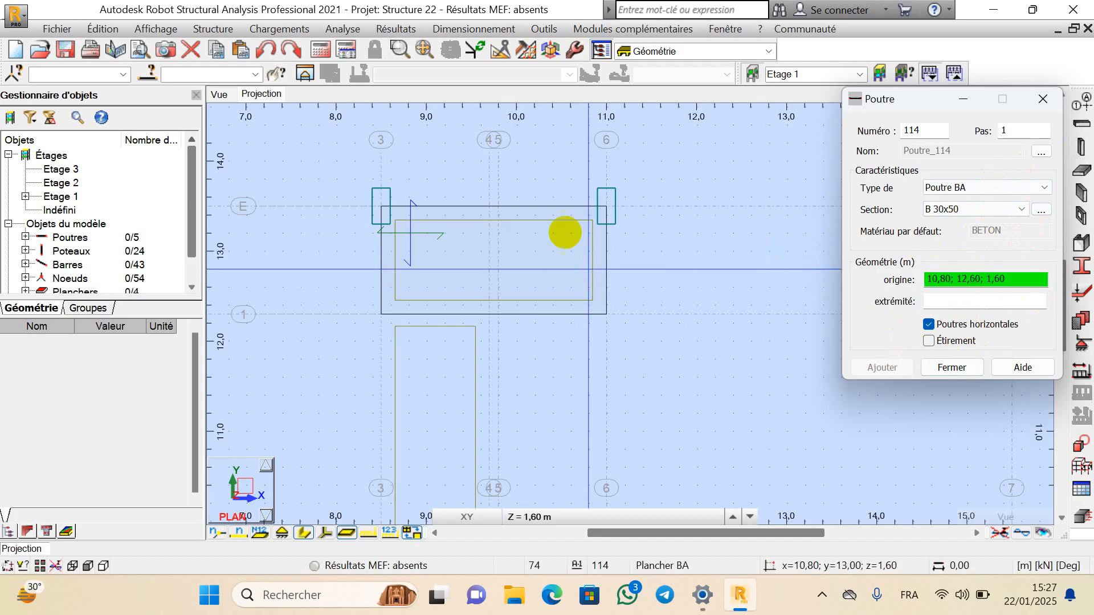
scroll(399, 206, up, 3)
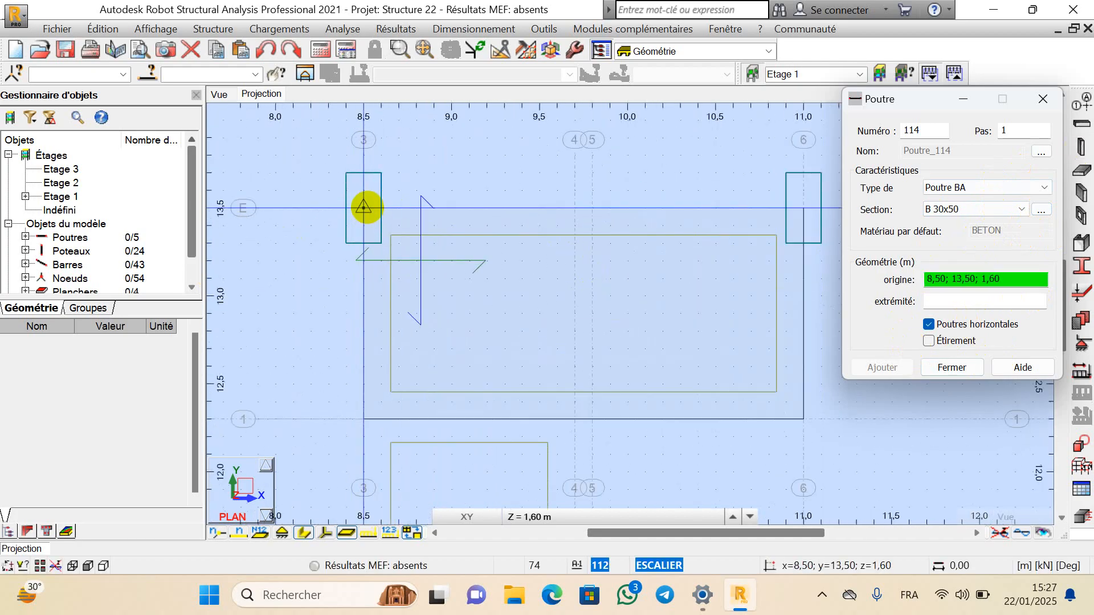
click(367, 208)
scroll(513, 188, down, 3)
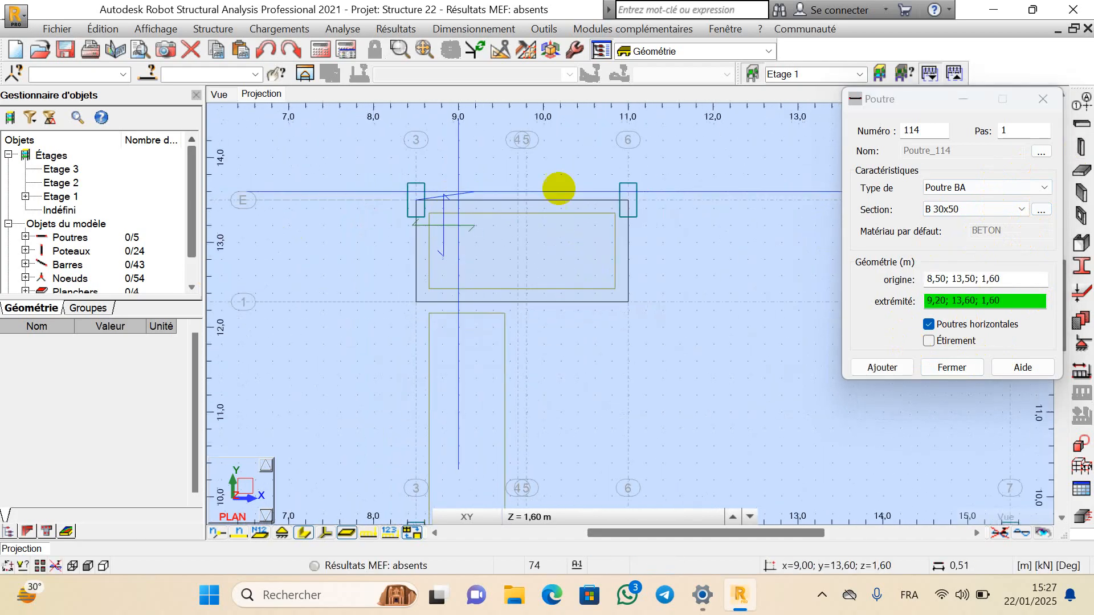
click(628, 197)
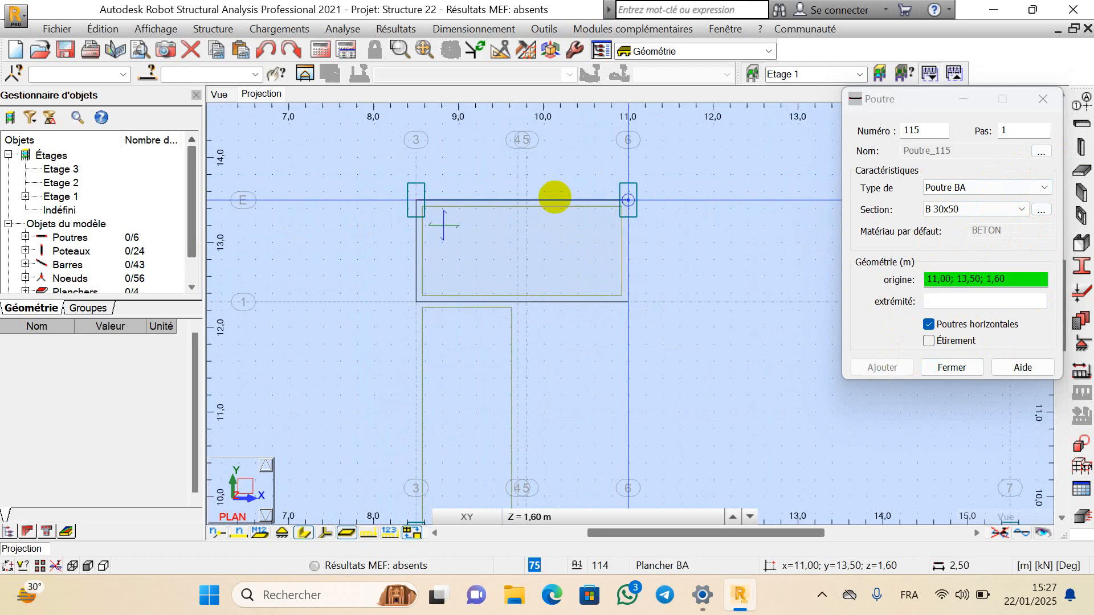
scroll(539, 194, up, 3)
scroll(537, 197, down, 2)
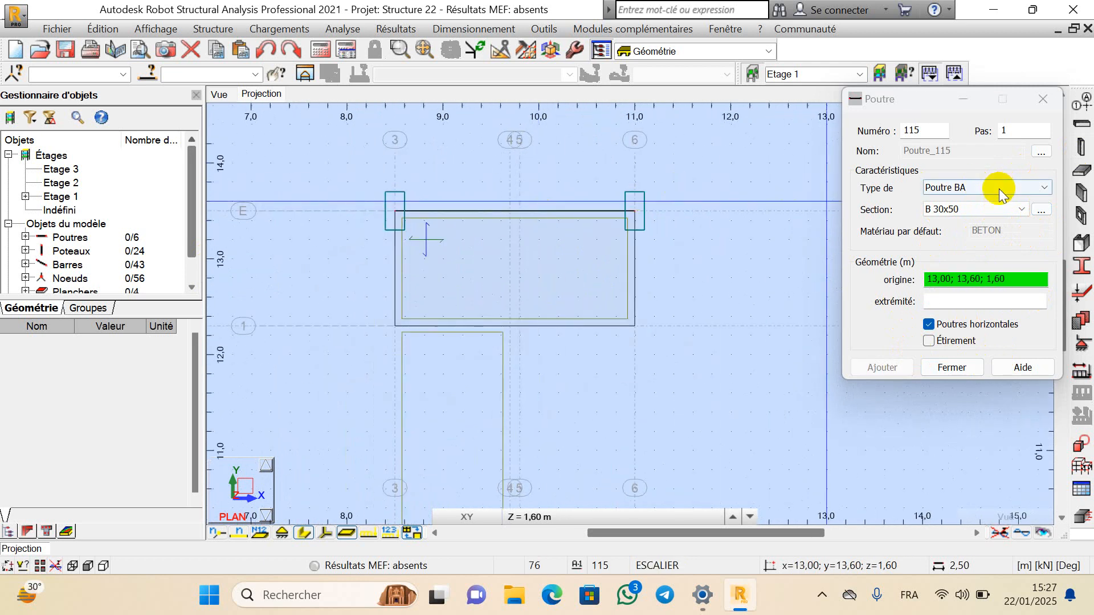
click(957, 369)
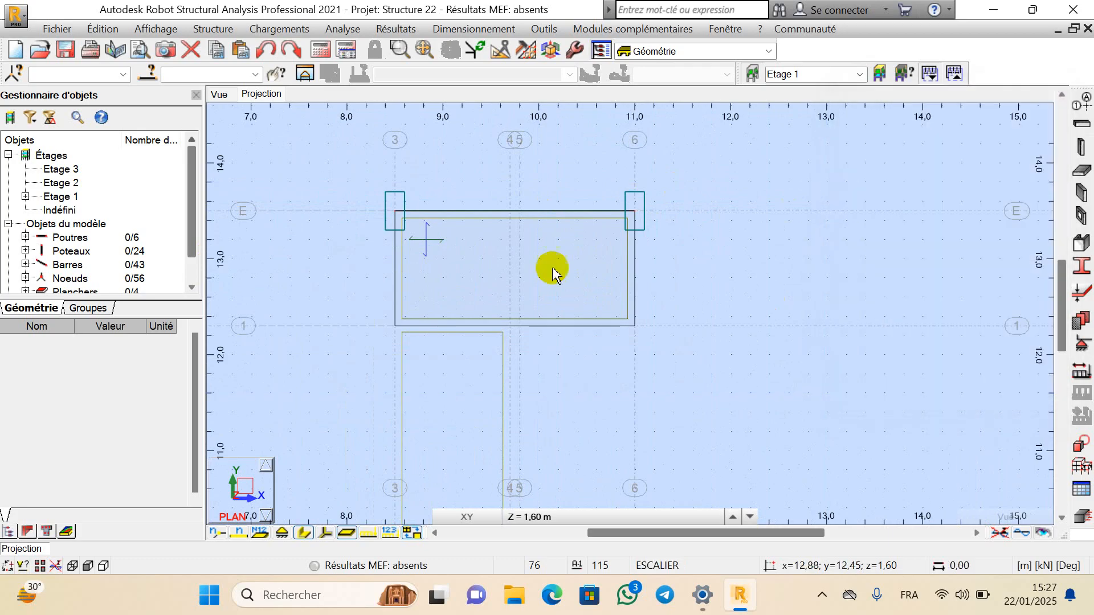
Inspect the landing beam, its supporting columns and the stair flights in 3D, from close up and across the whole structure
click(219, 92)
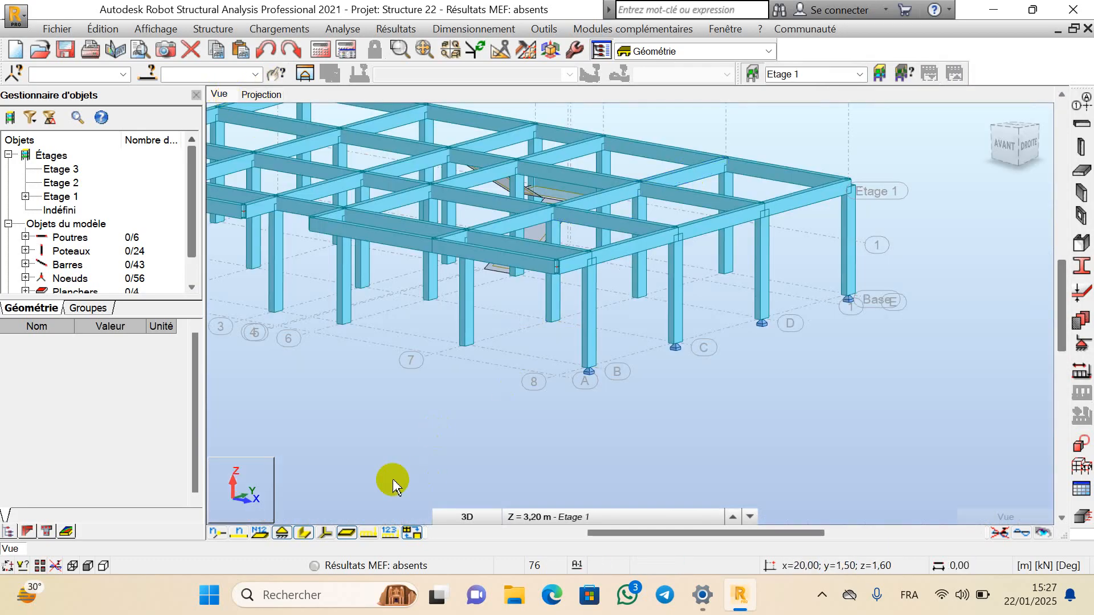
right_click(837, 149)
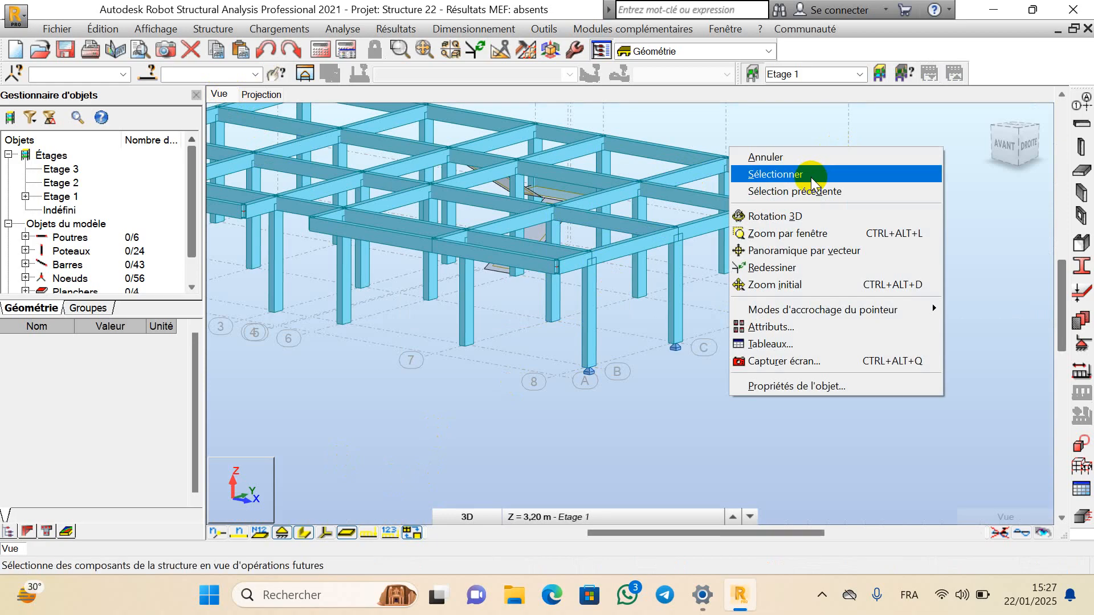
click(808, 216)
drag(815, 188, 611, 226)
scroll(522, 234, up, 4)
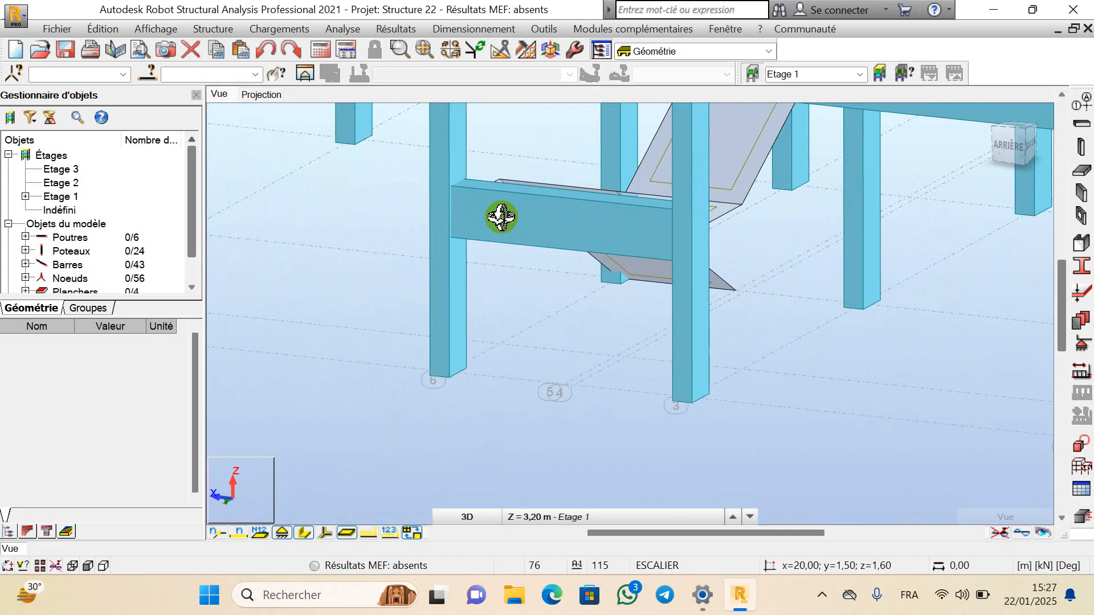
scroll(507, 222, up, 3)
drag(516, 230, 640, 210)
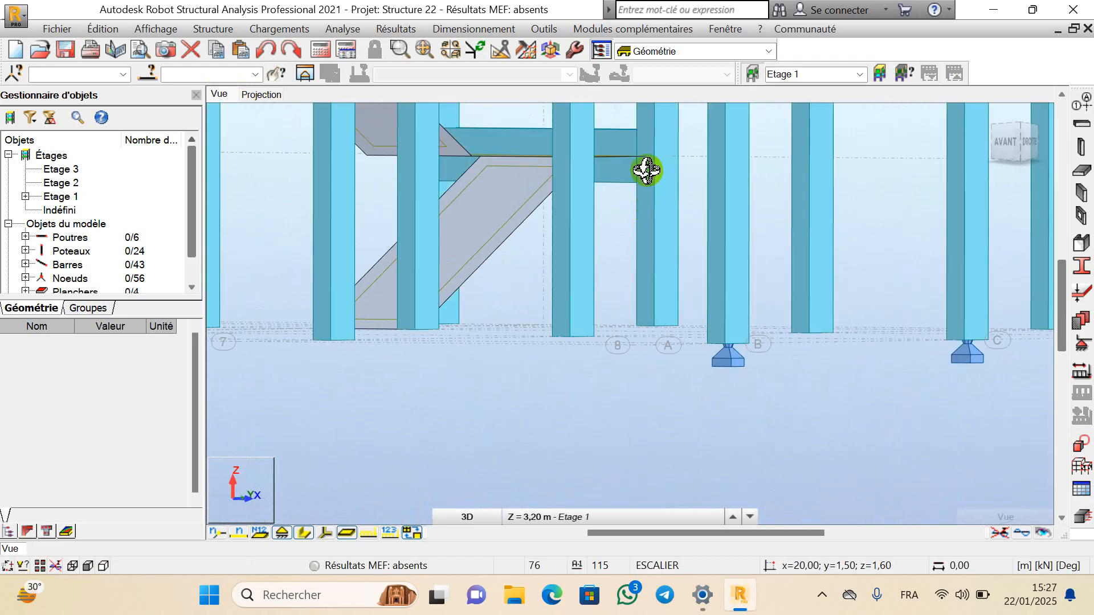
scroll(644, 180, up, 3)
scroll(631, 308, down, 5)
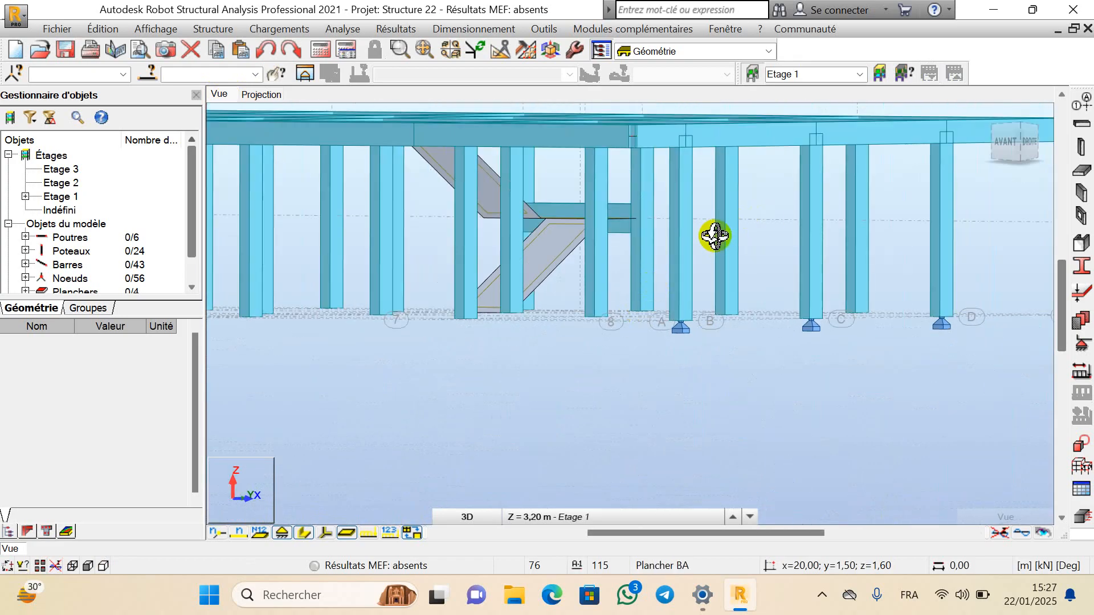
drag(713, 237, 716, 203)
scroll(746, 190, up, 3)
scroll(740, 202, down, 3)
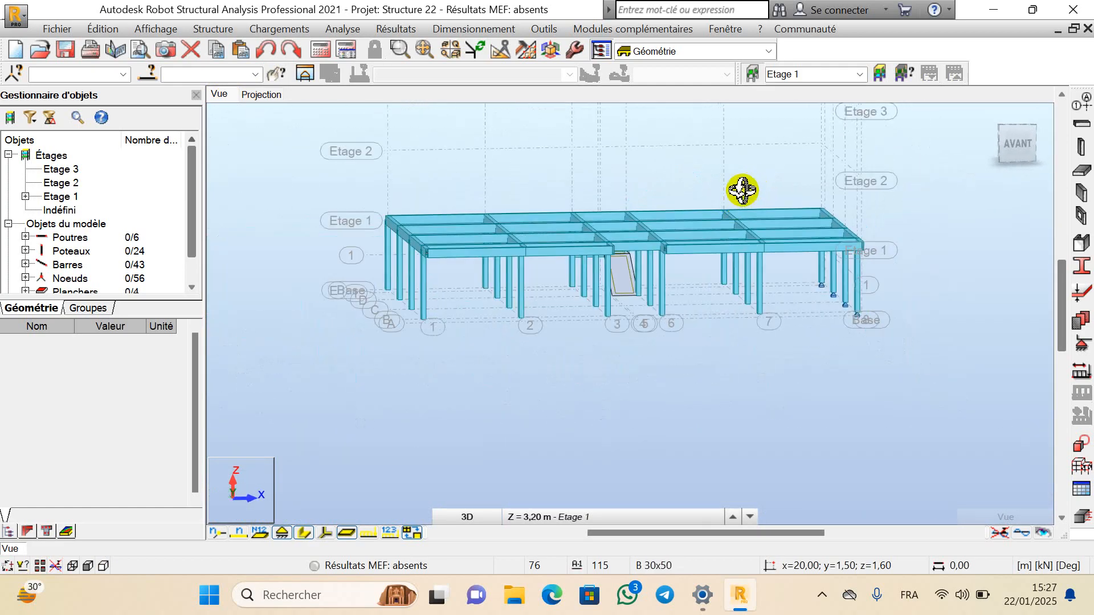
scroll(740, 188, up, 2)
scroll(737, 194, down, 2)
scroll(777, 165, up, 3)
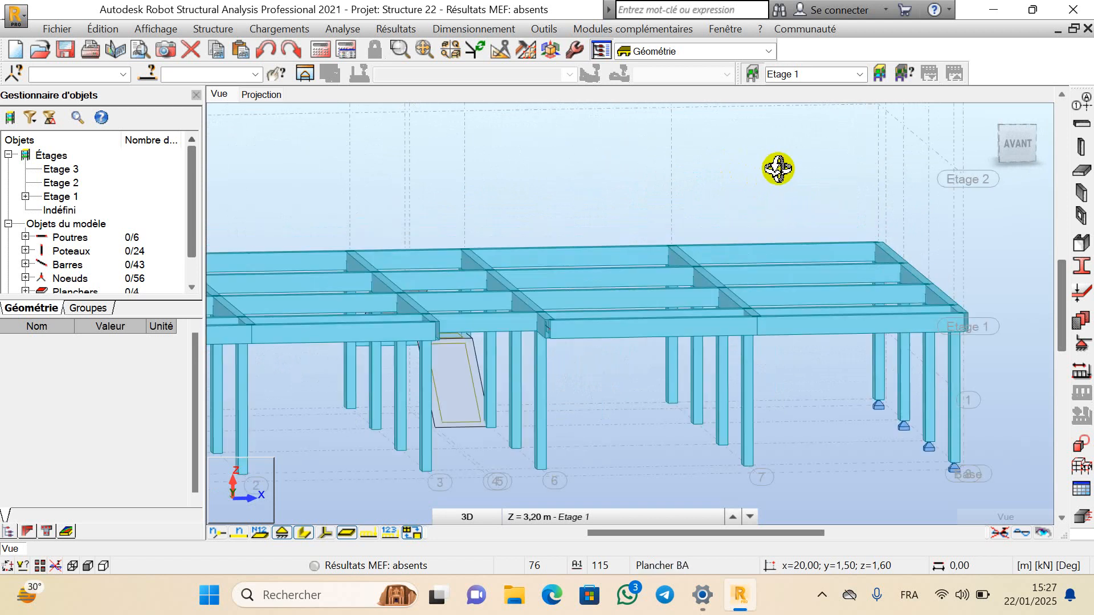
scroll(777, 215, down, 3)
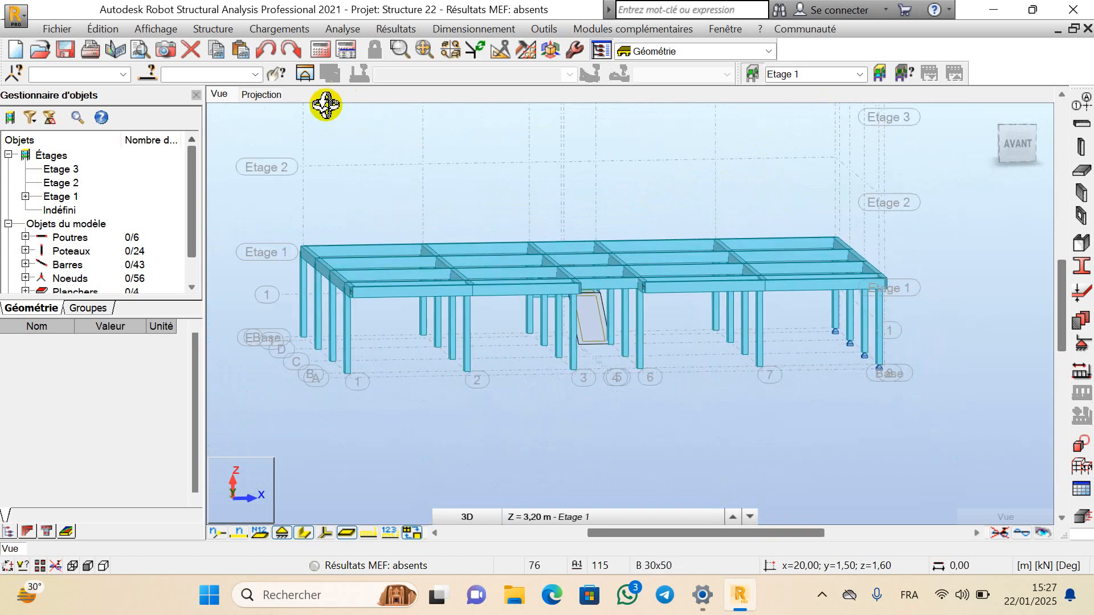
Return to the plan projection at 1.60 m to view the landing and its beam on line E
click(268, 94)
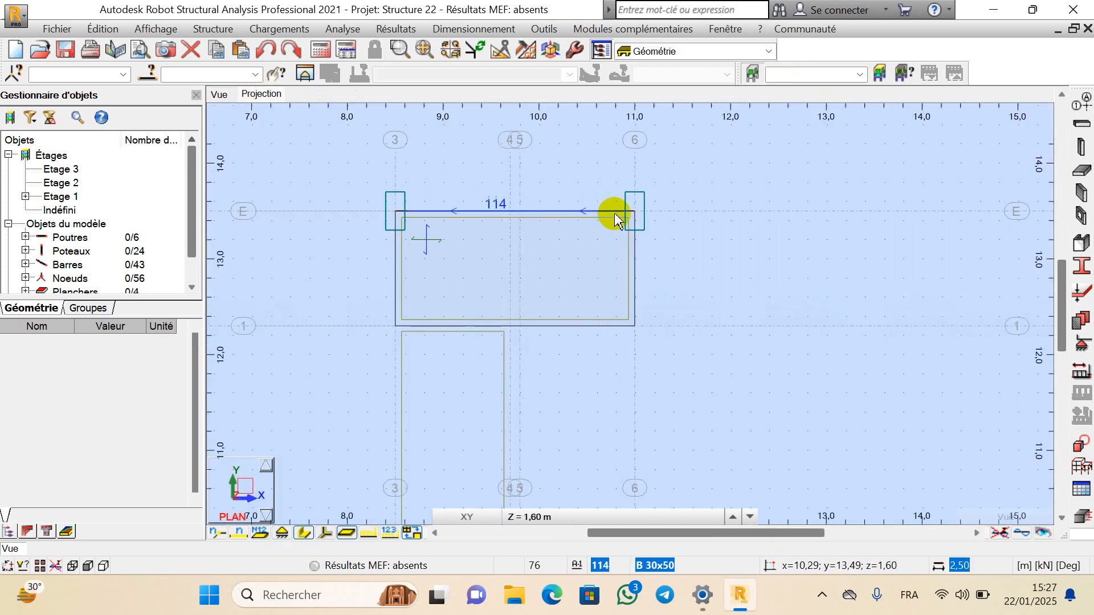
scroll(772, 190, up, 3)
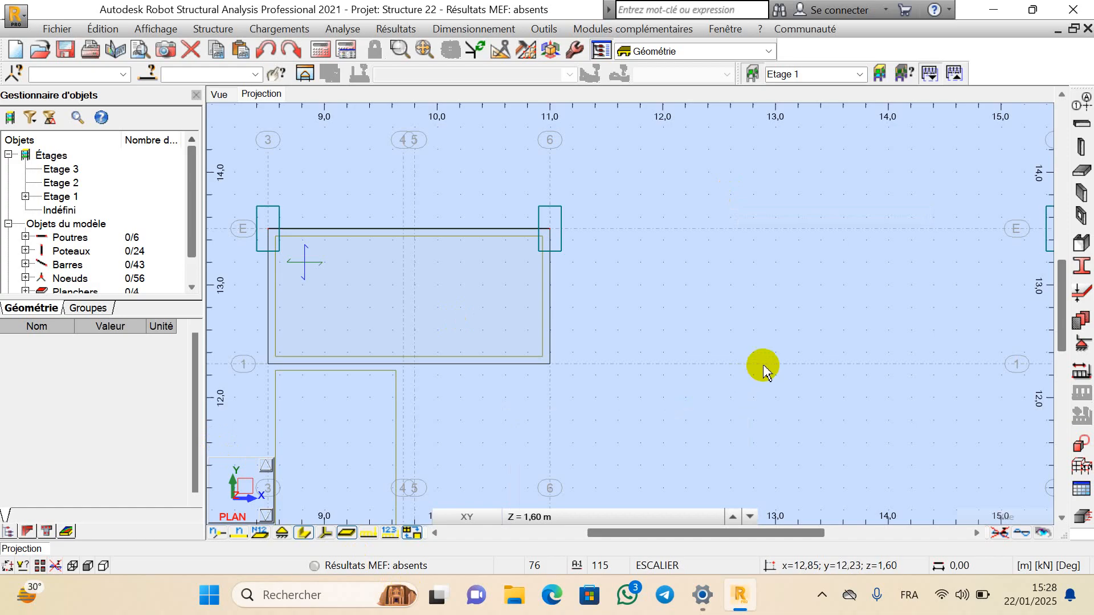
click(822, 597)
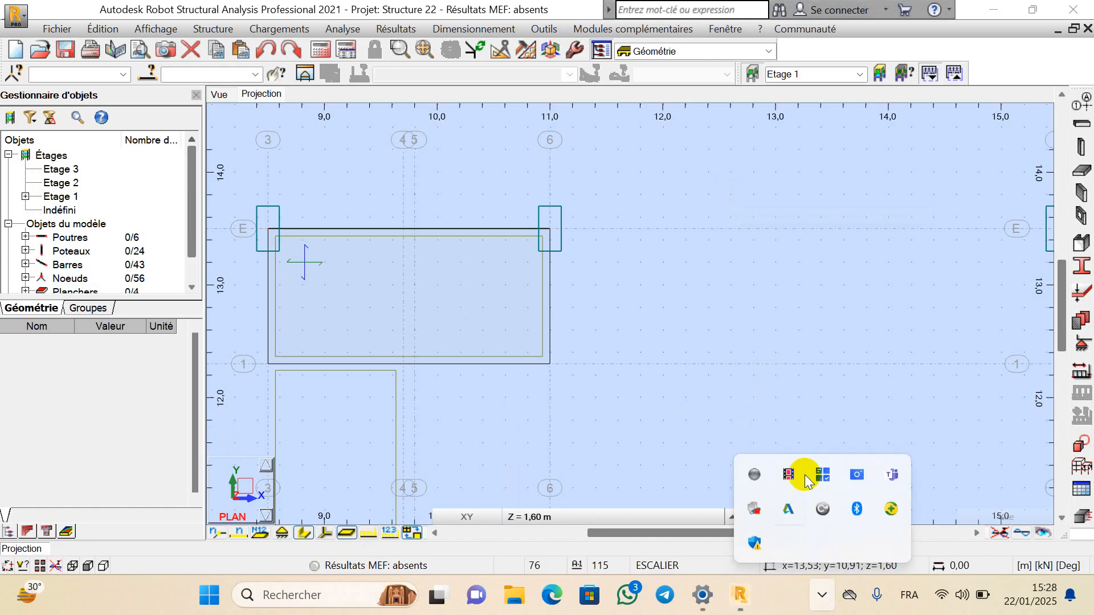